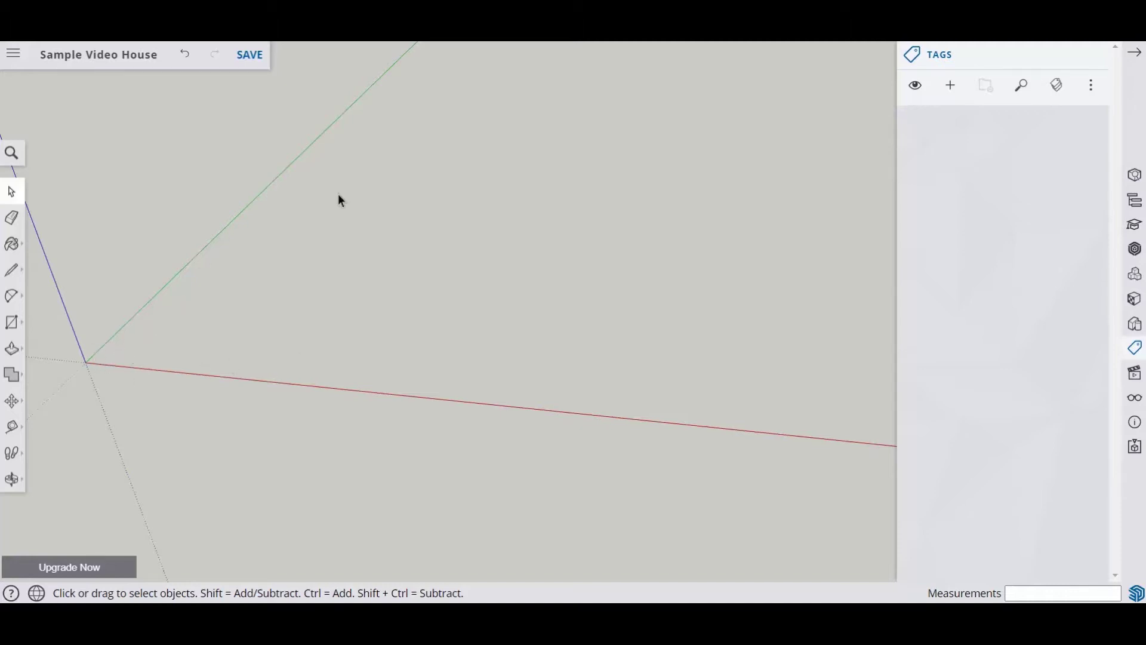
- Pick the Tape Measure tool to start laying out slab guide lines
click(12, 431)
- Place a guide 10' from the red axis and two successive 24' guides from the green axis
click(305, 384)
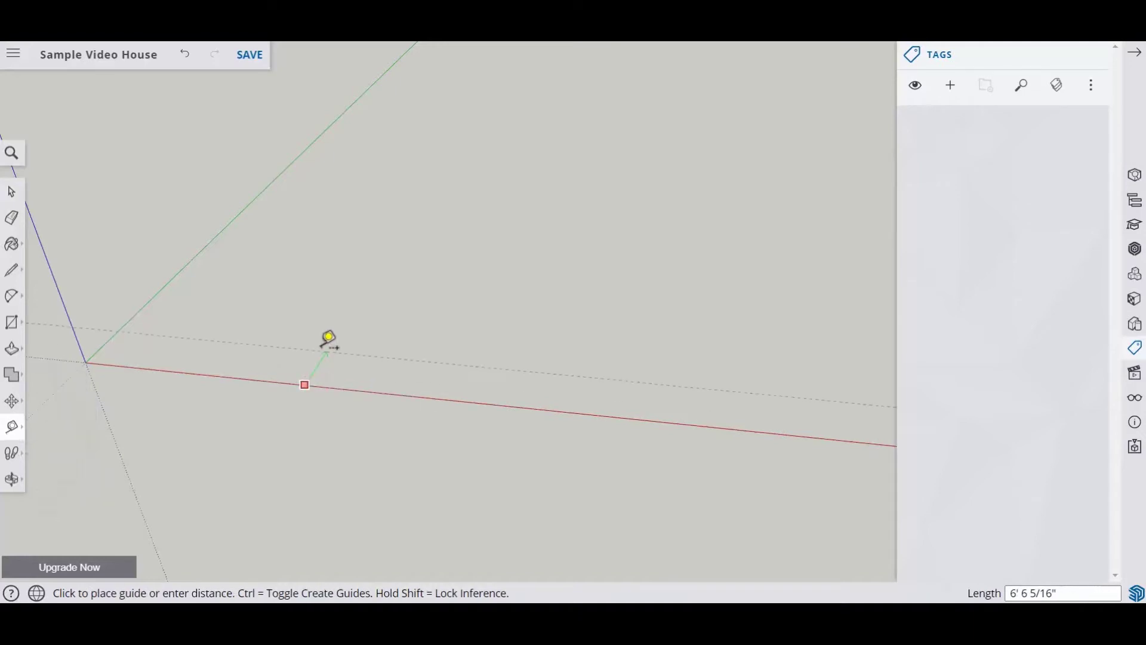
text(10)
key(Return)
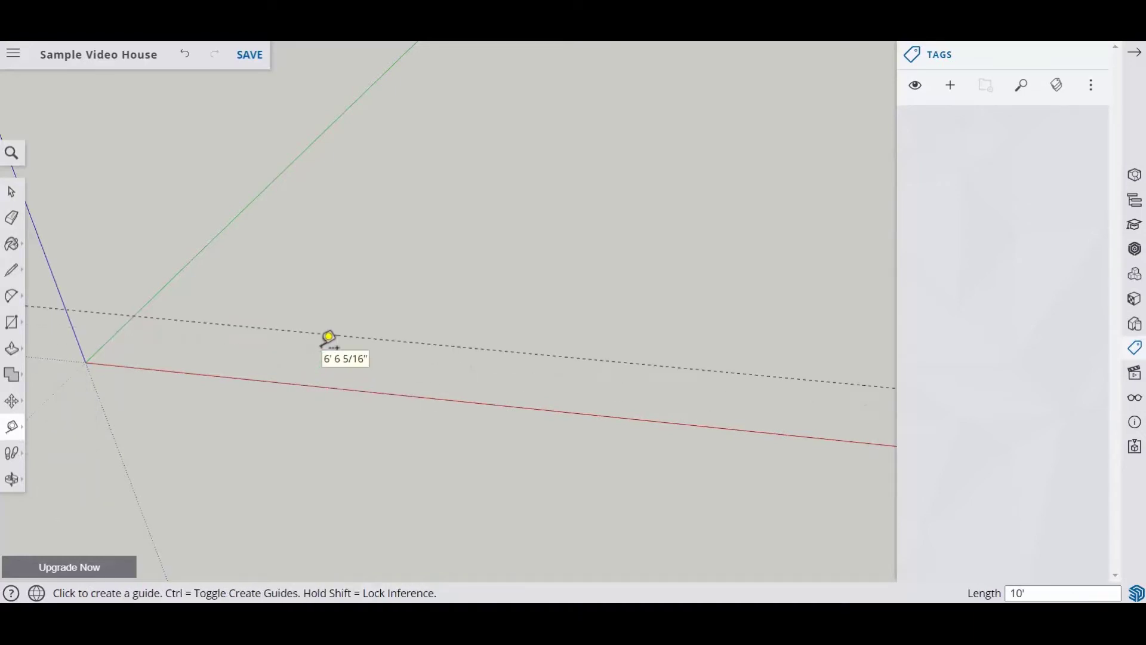
click(183, 268)
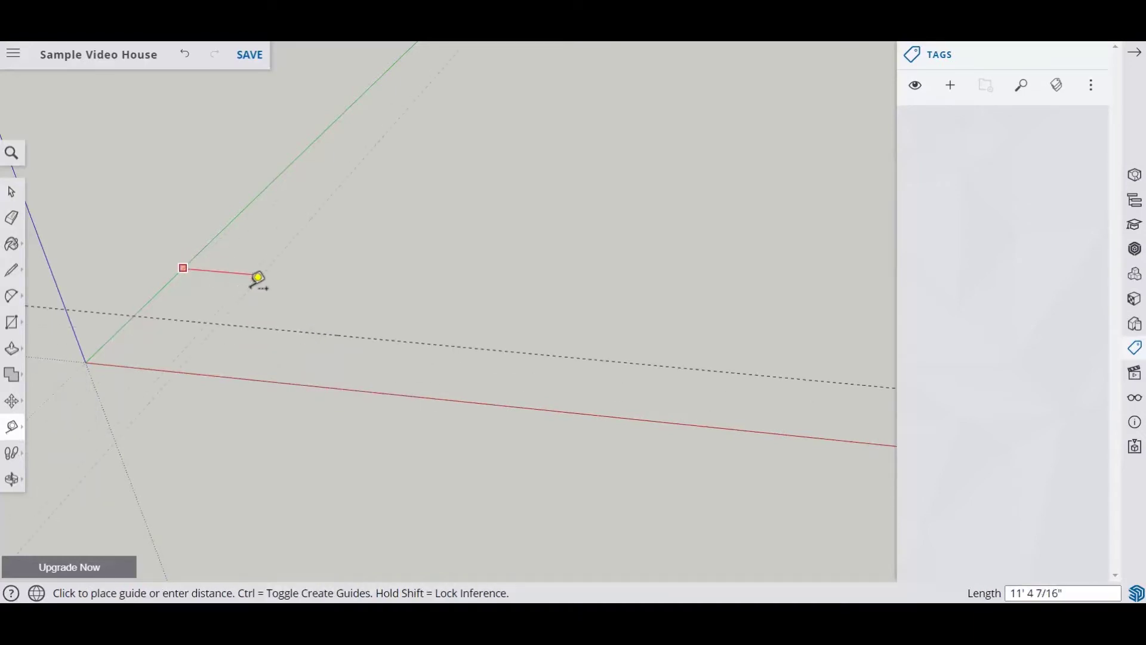
text(24')
key(Return)
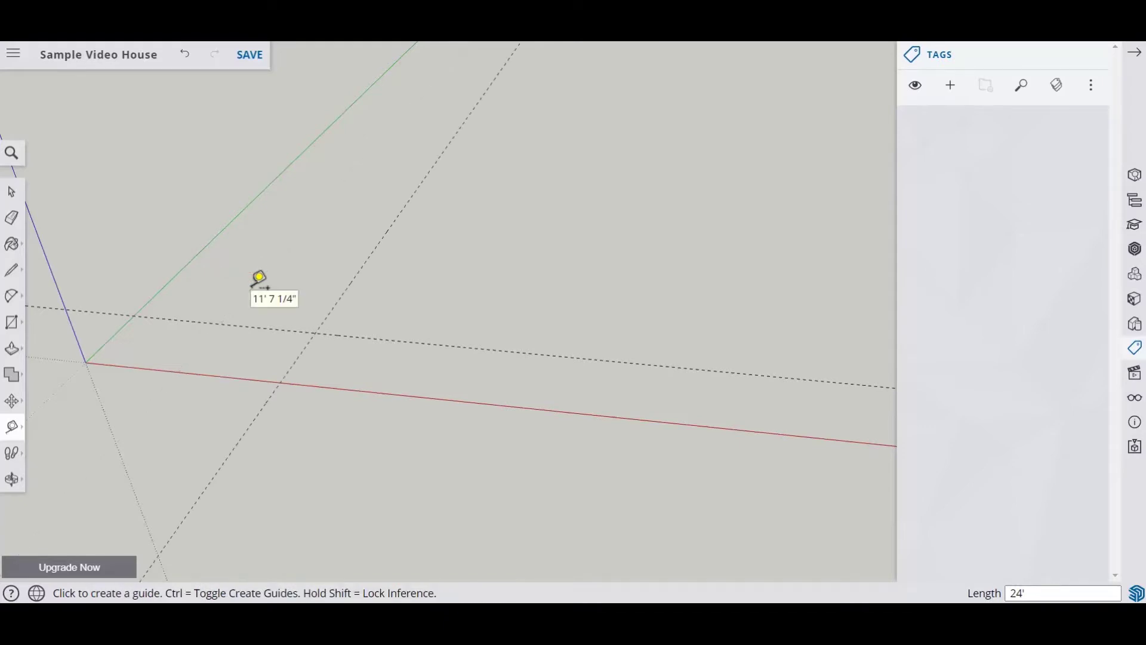
click(336, 304)
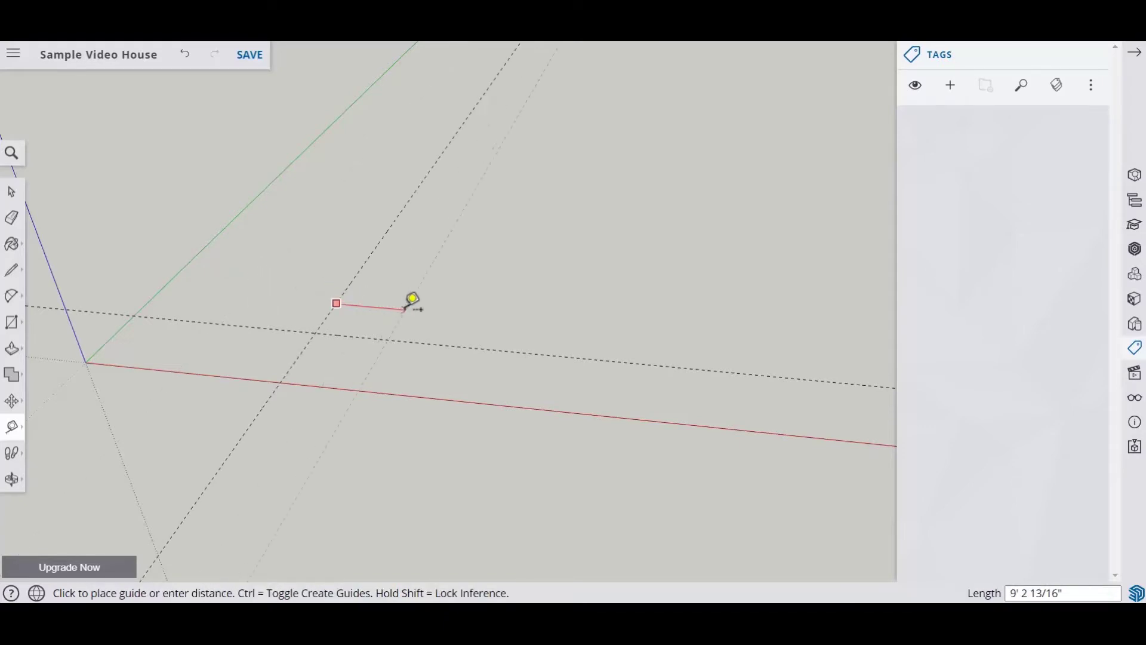
text(24')
key(Return)
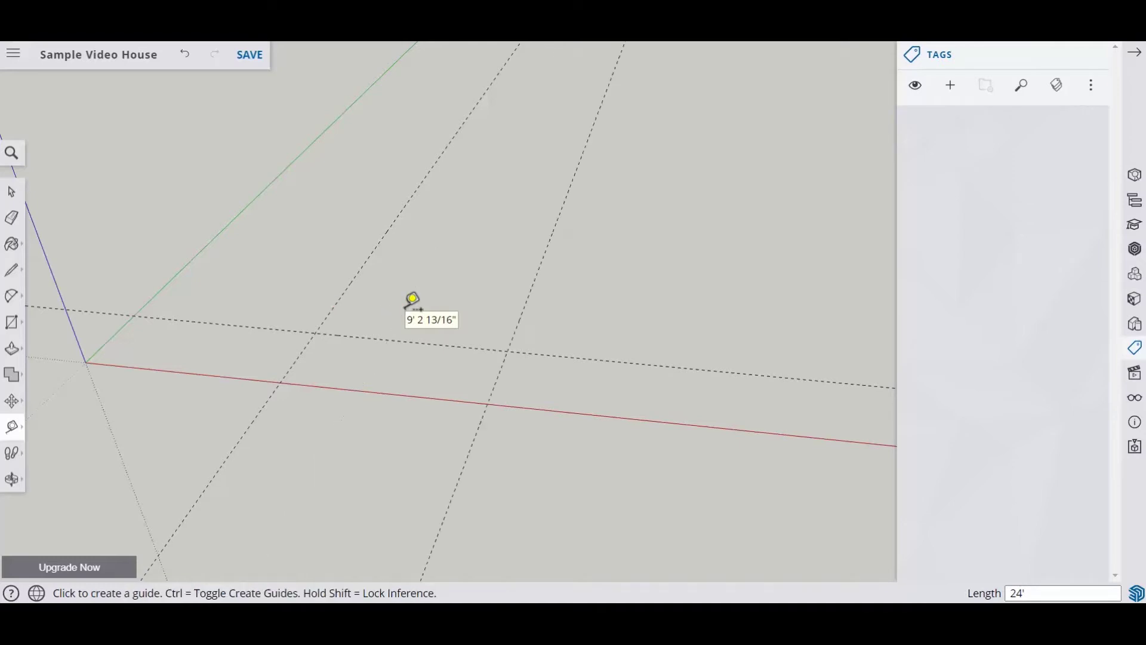
- Add a guide 35' beyond the 10' guide, undoing and redoing the misplaced first attempt
click(259, 327)
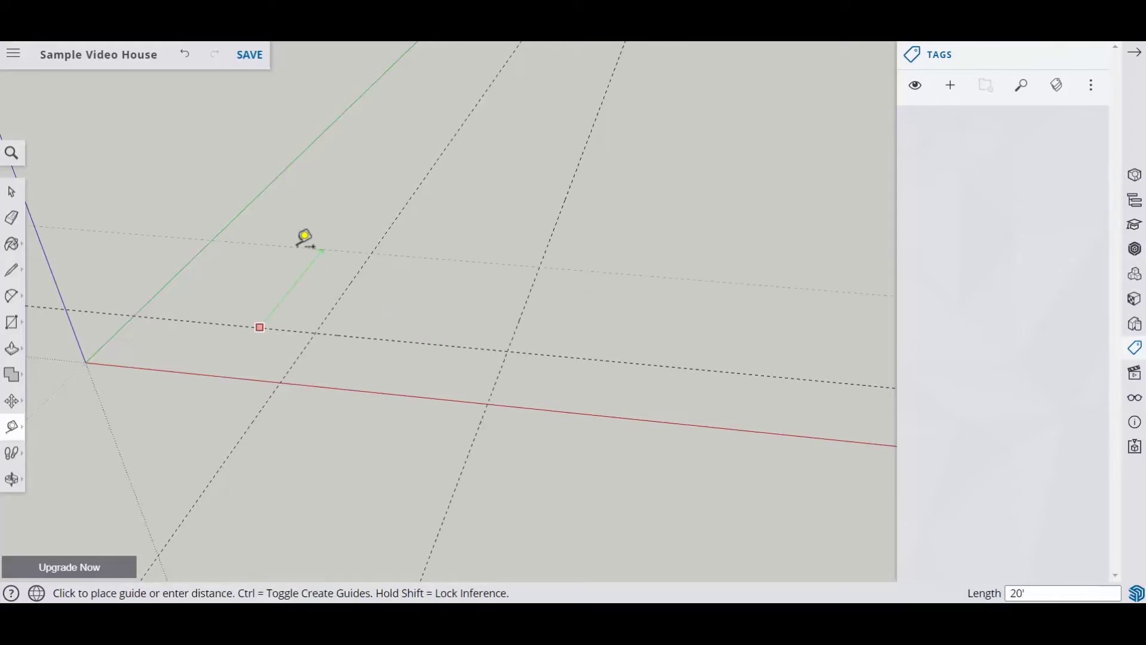
text(35)
key(Return)
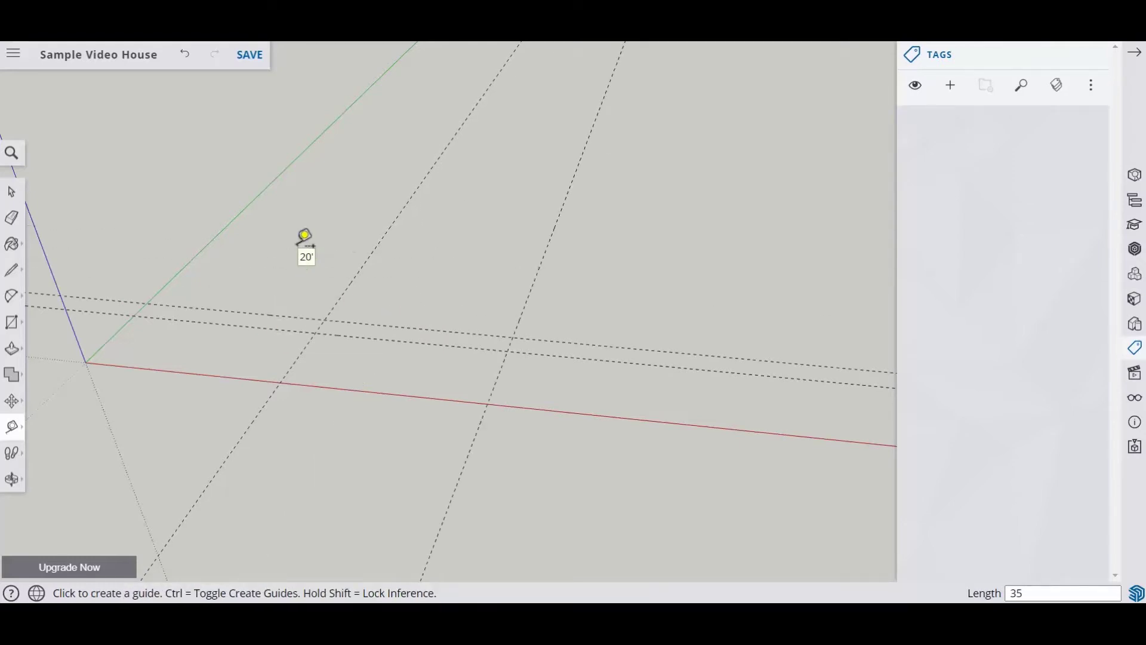
click(184, 54)
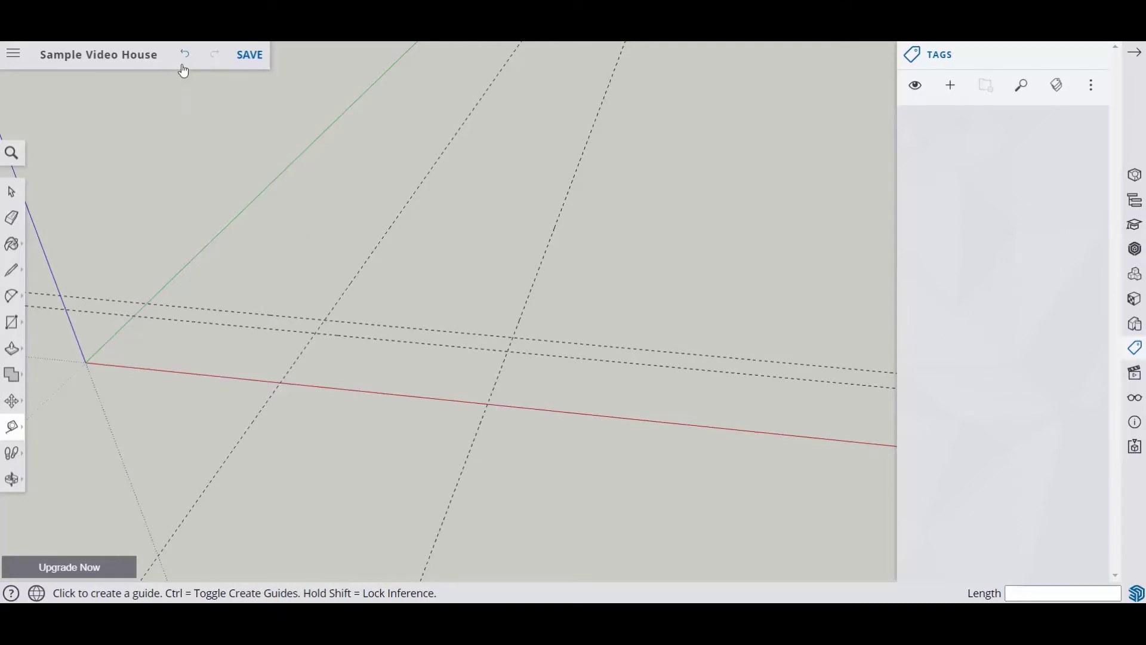
click(238, 326)
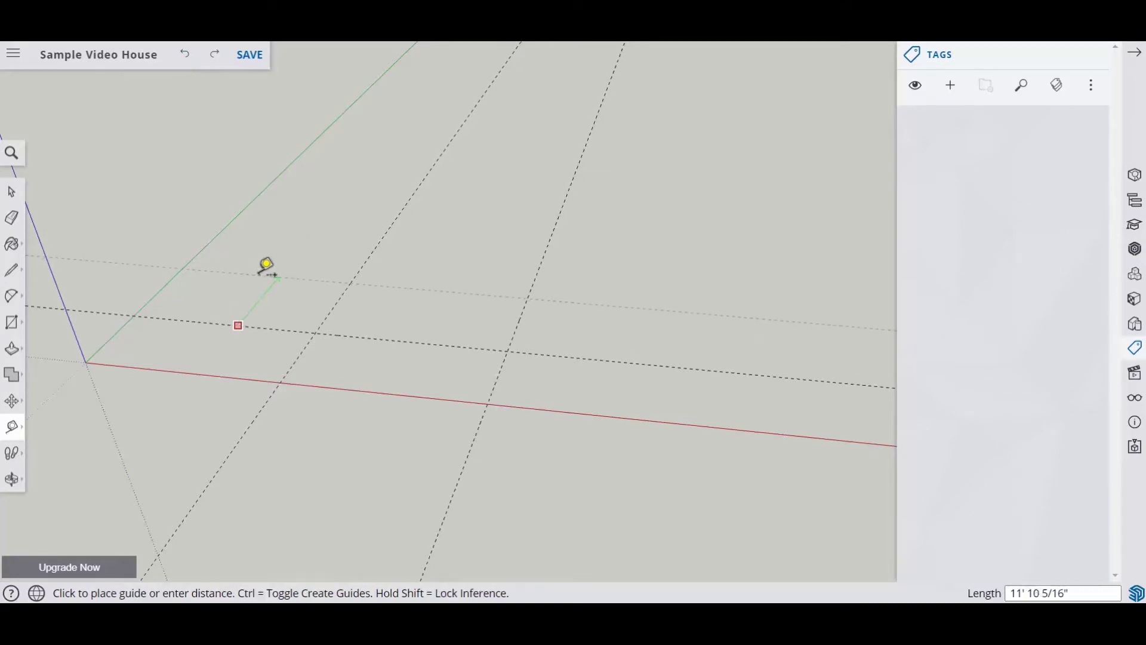
text(35)
key(Return)
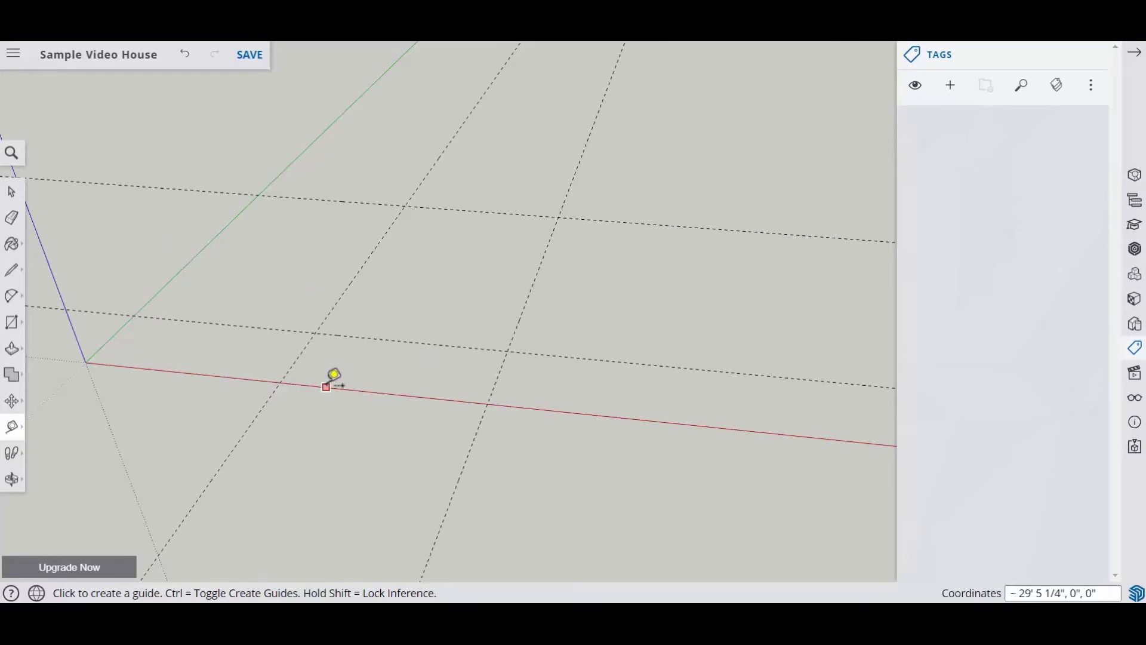
click(12, 274)
- Abandon the stray edge and add a guide 24' back onto the green axis
click(315, 333)
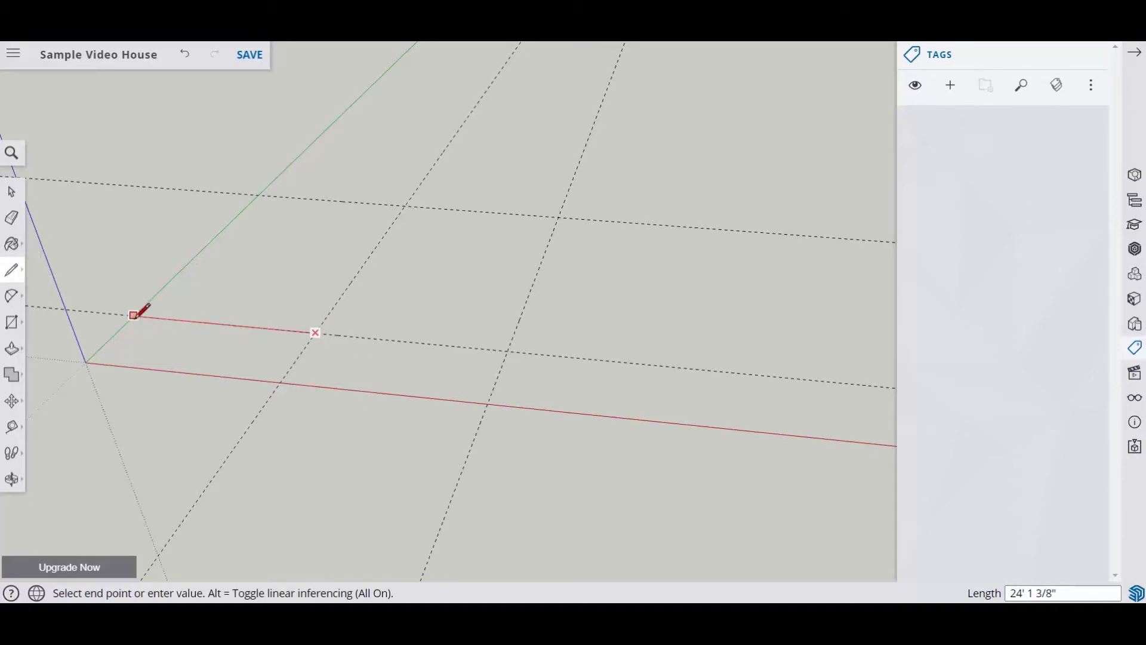
key(Escape)
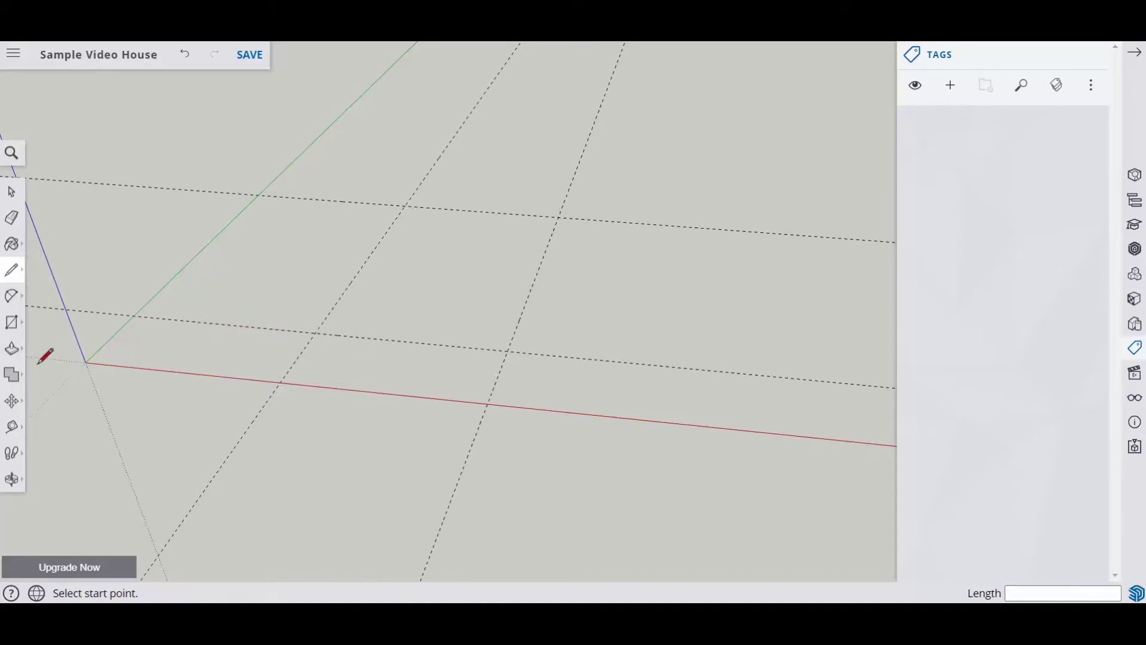
click(12, 426)
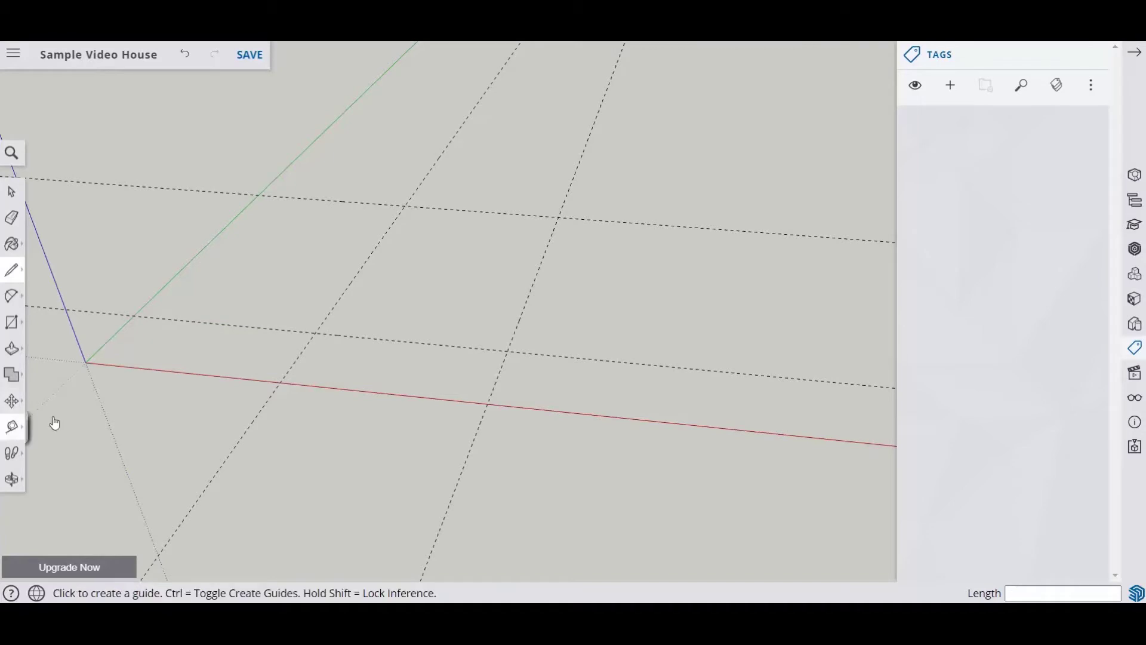
click(331, 311)
text(24)
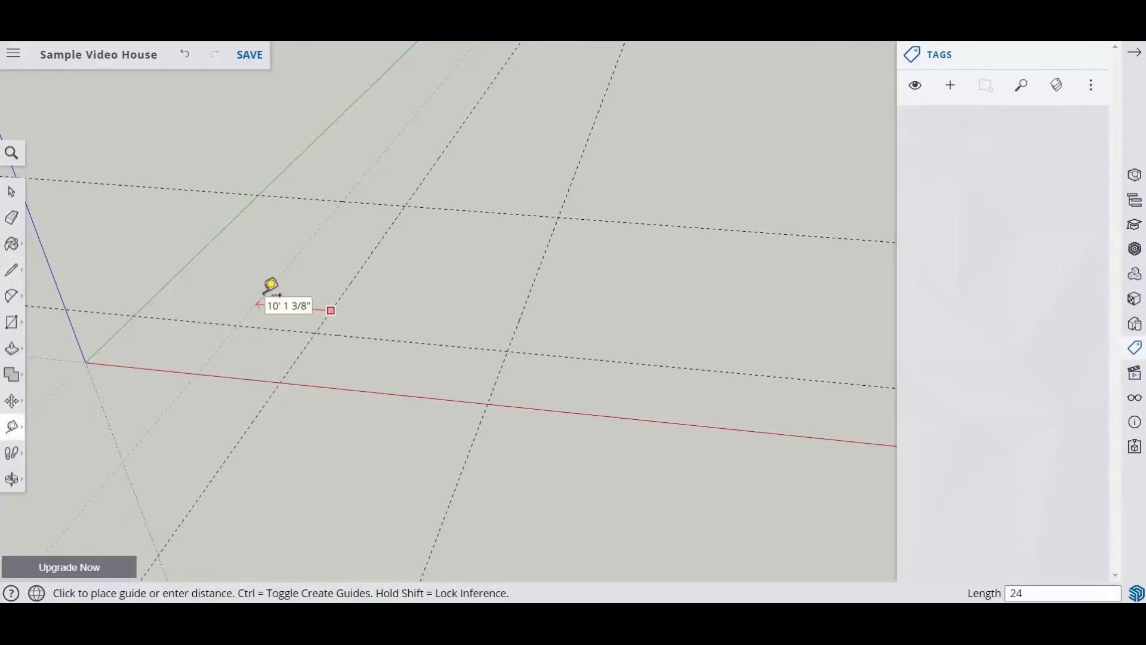
key(Return)
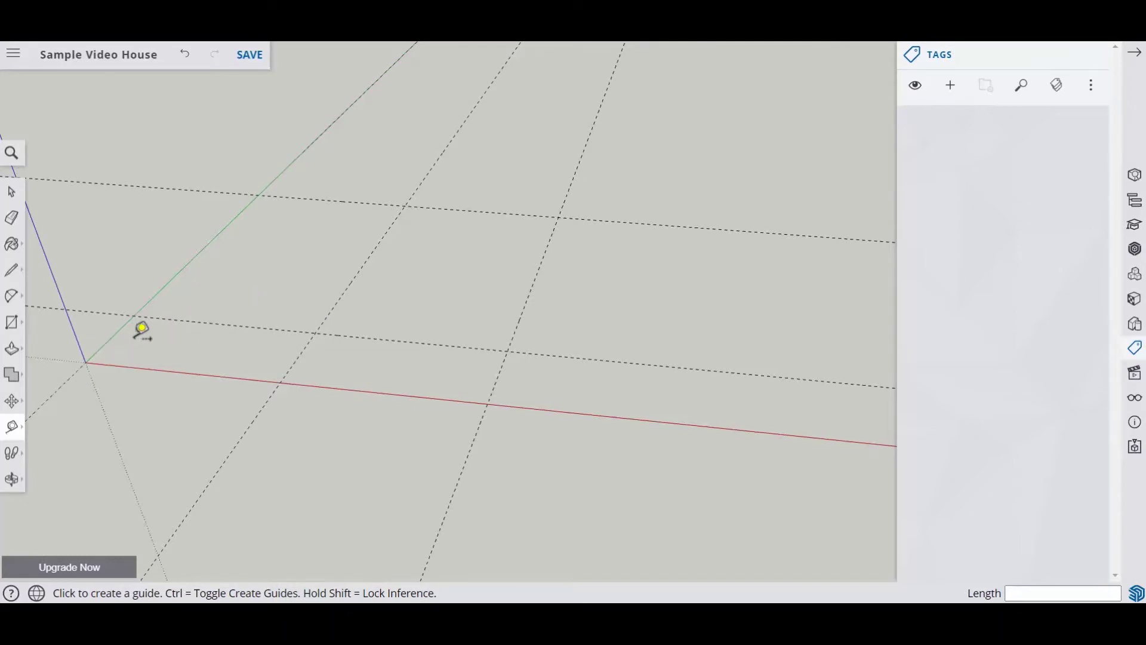
- Add a guide 10' back from the 10' guide onto the red axis
click(388, 339)
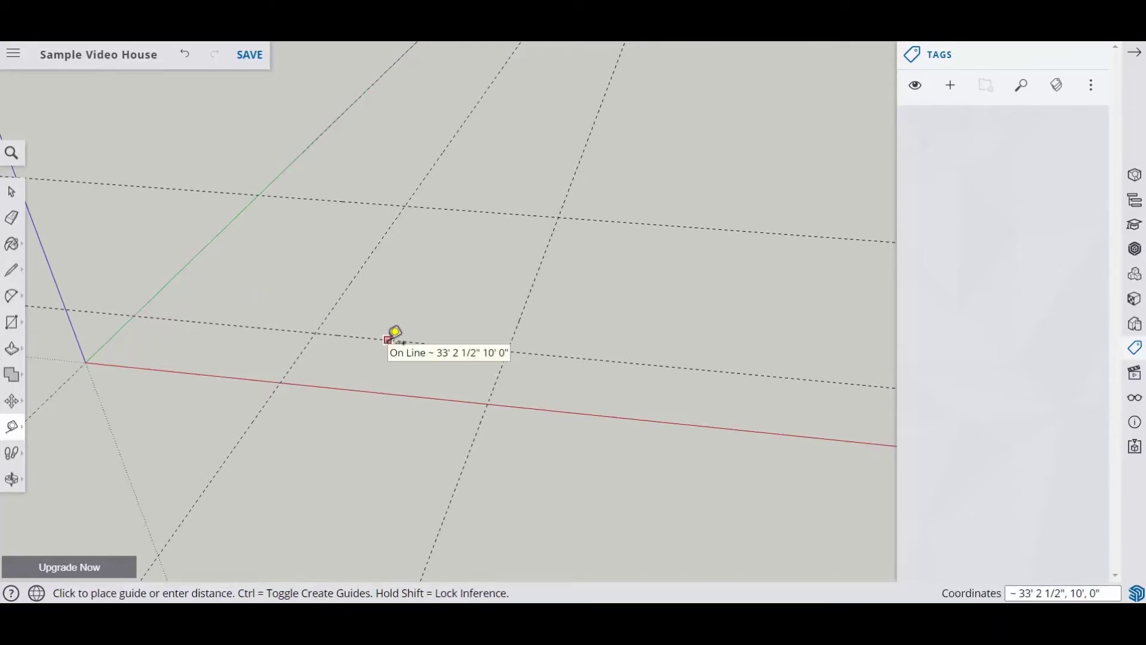
text(10)
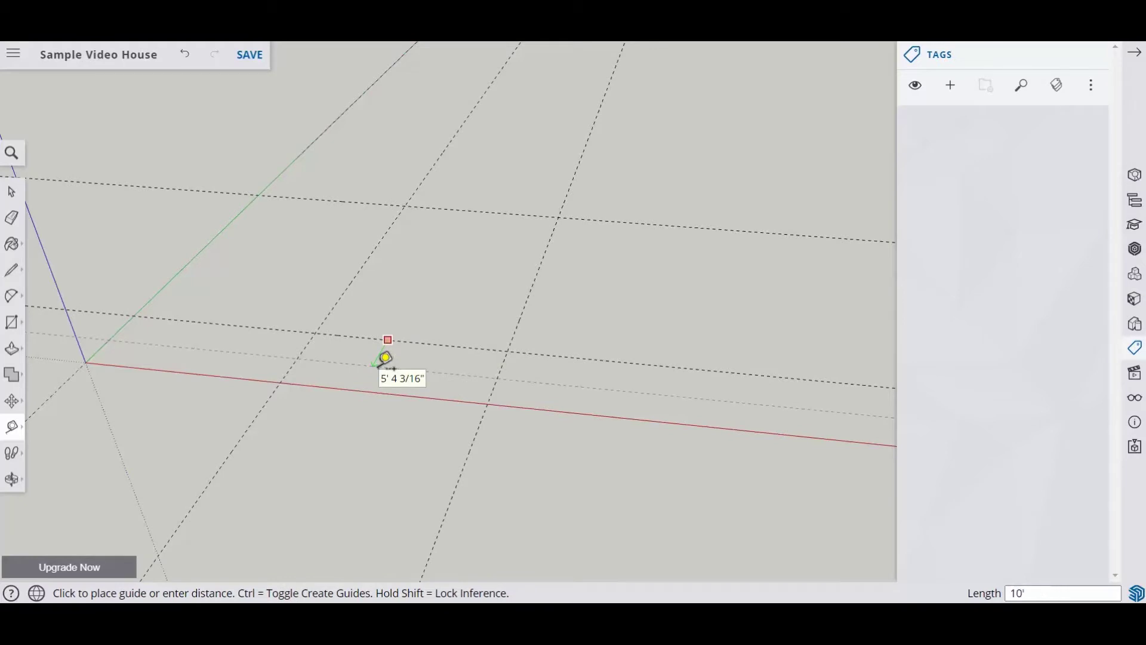
key(Return)
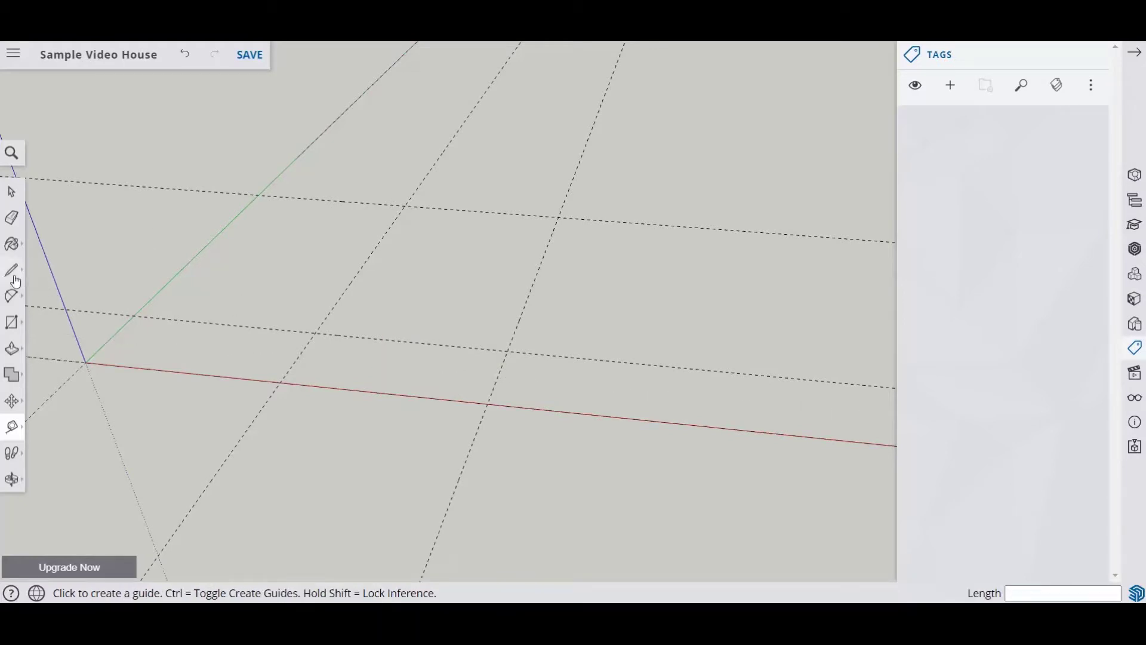
click(14, 275)
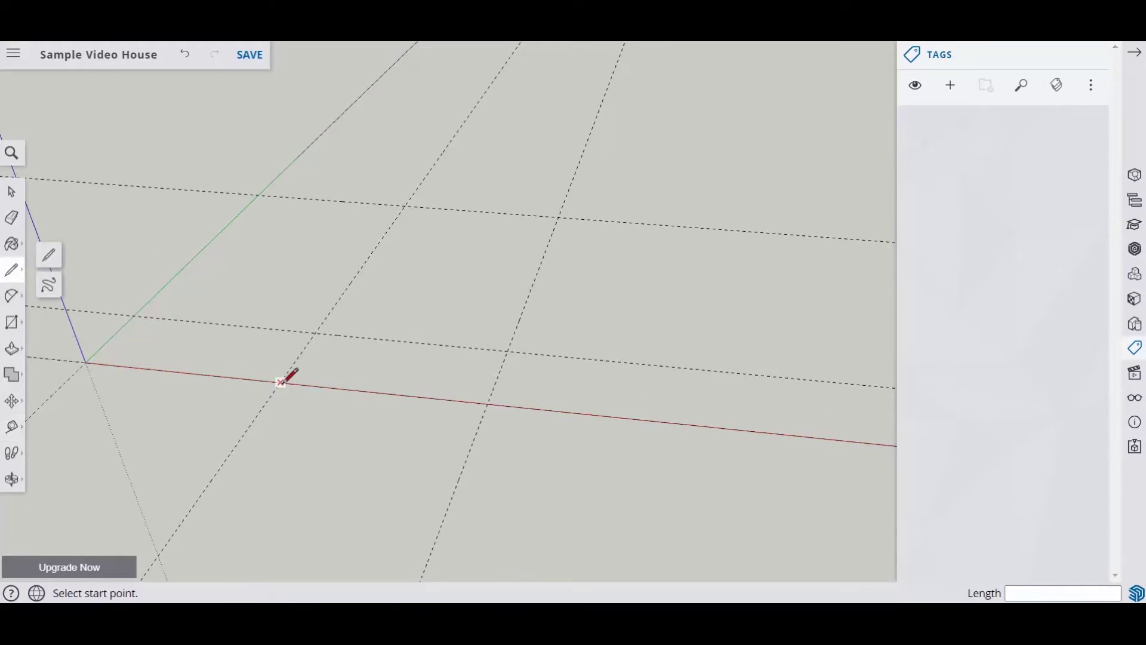
- Trace the first slab outline edges along the guides, including a 12' edge on the far guide
click(488, 404)
click(282, 382)
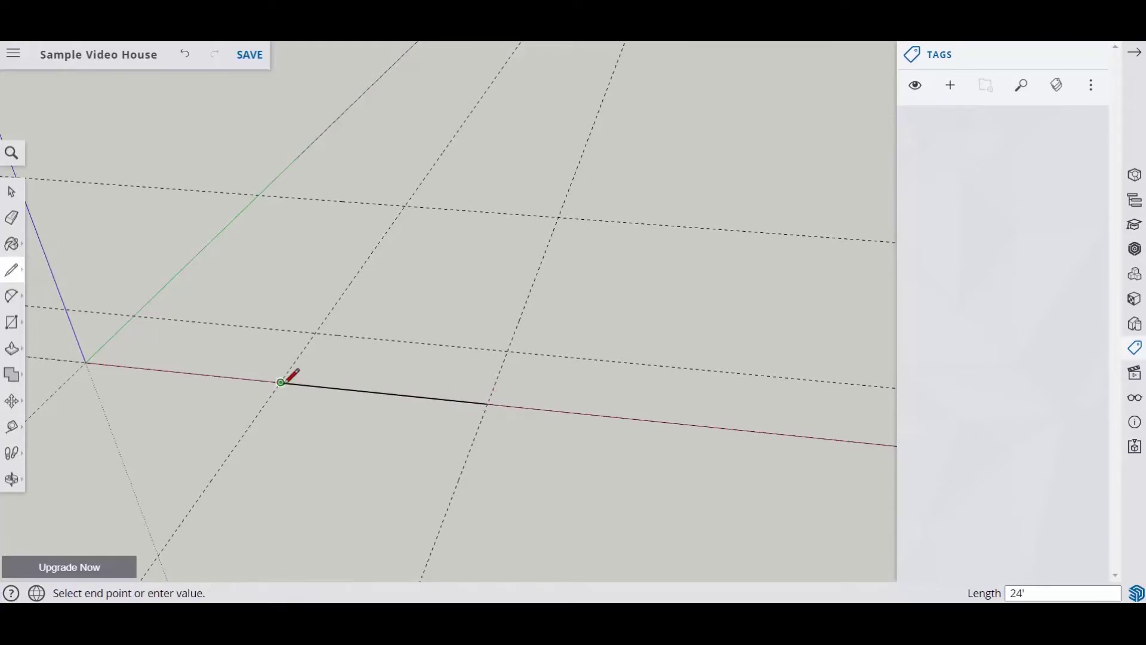
click(315, 332)
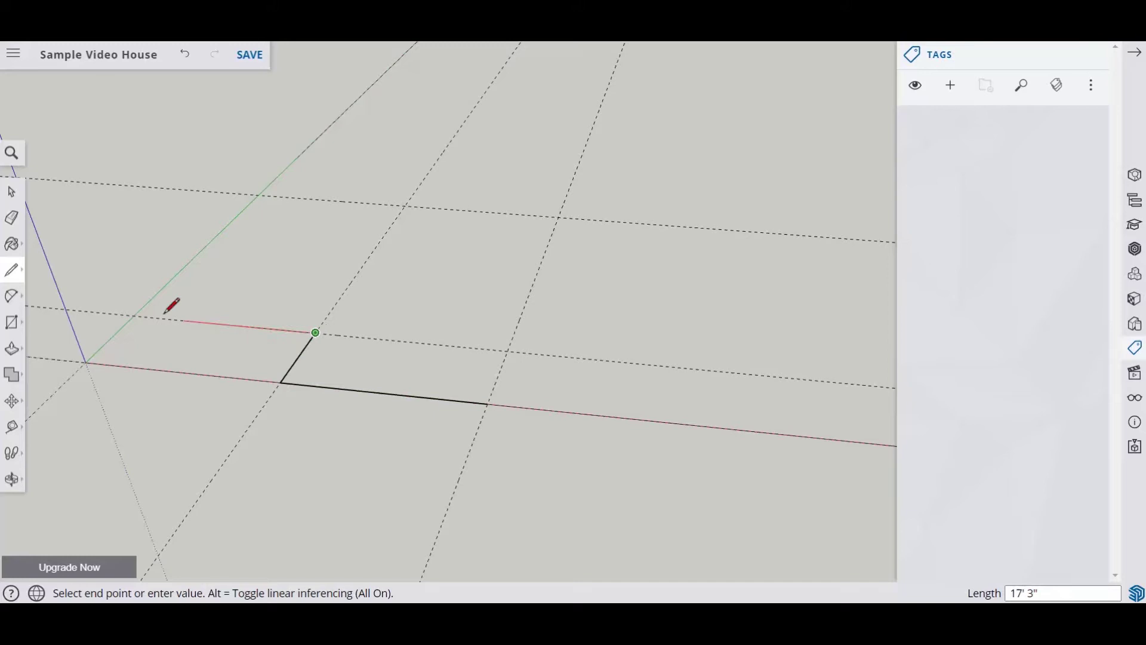
click(134, 315)
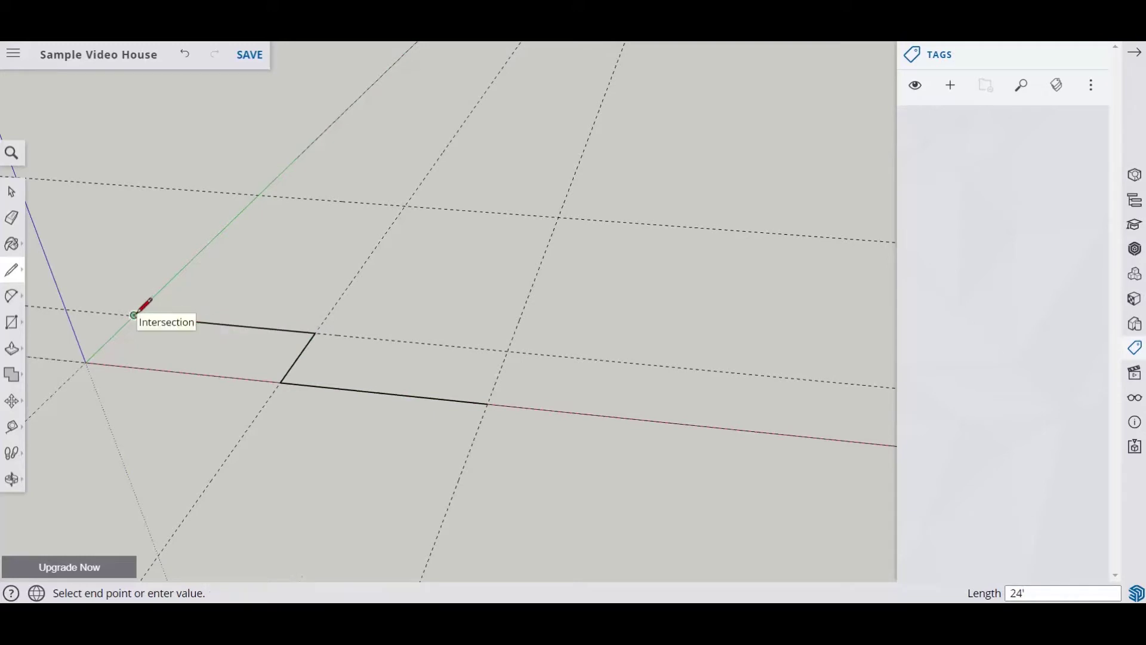
click(258, 194)
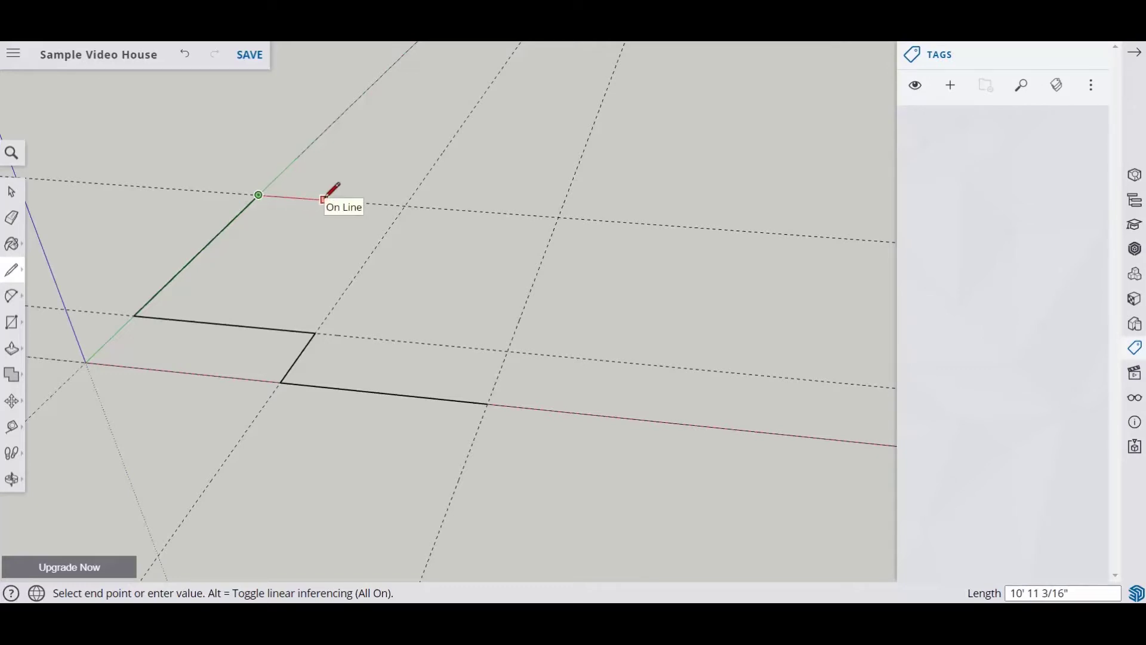
text(12)
key(Return)
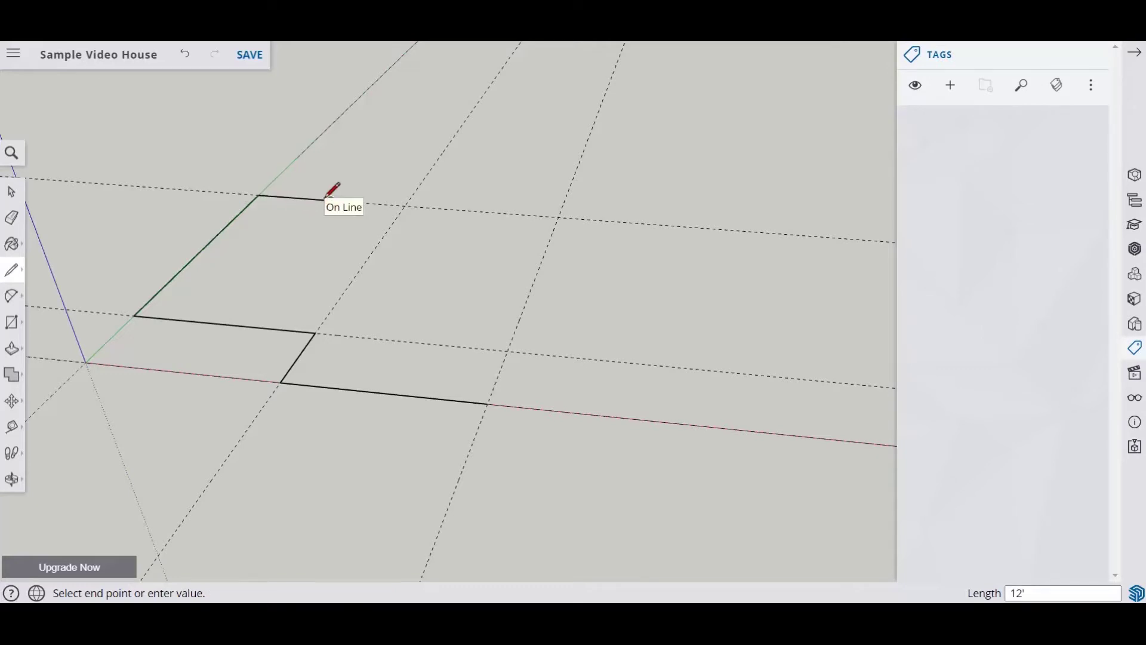
- Finish the outline with a 20' edge and close it at the start corner into a face
click(356, 166)
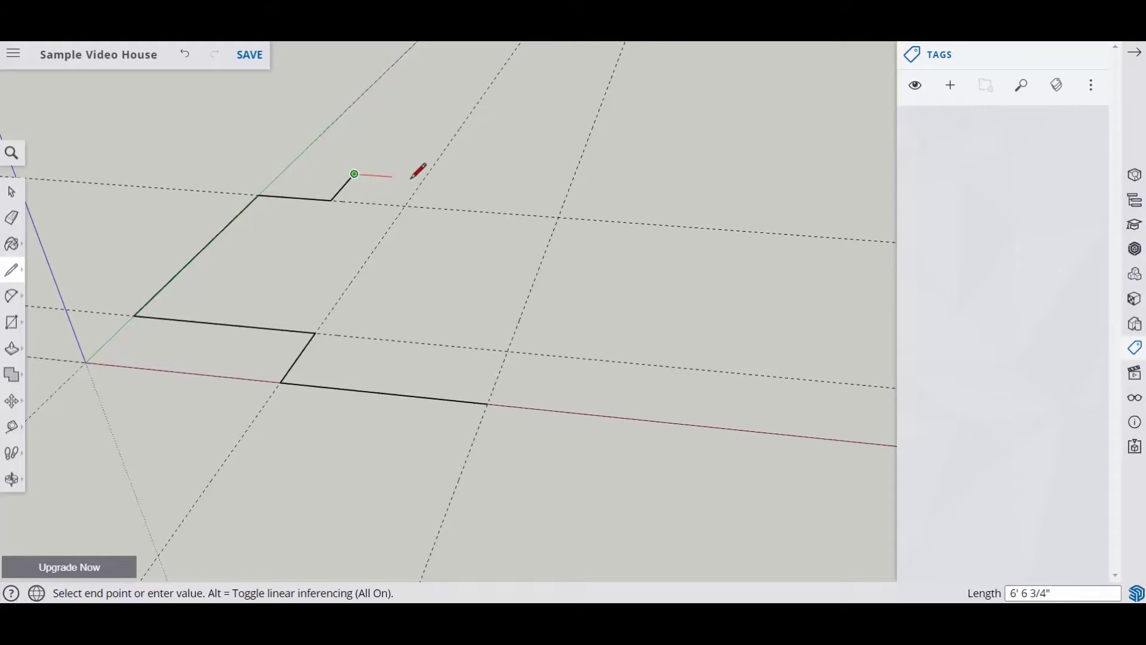
text(20)
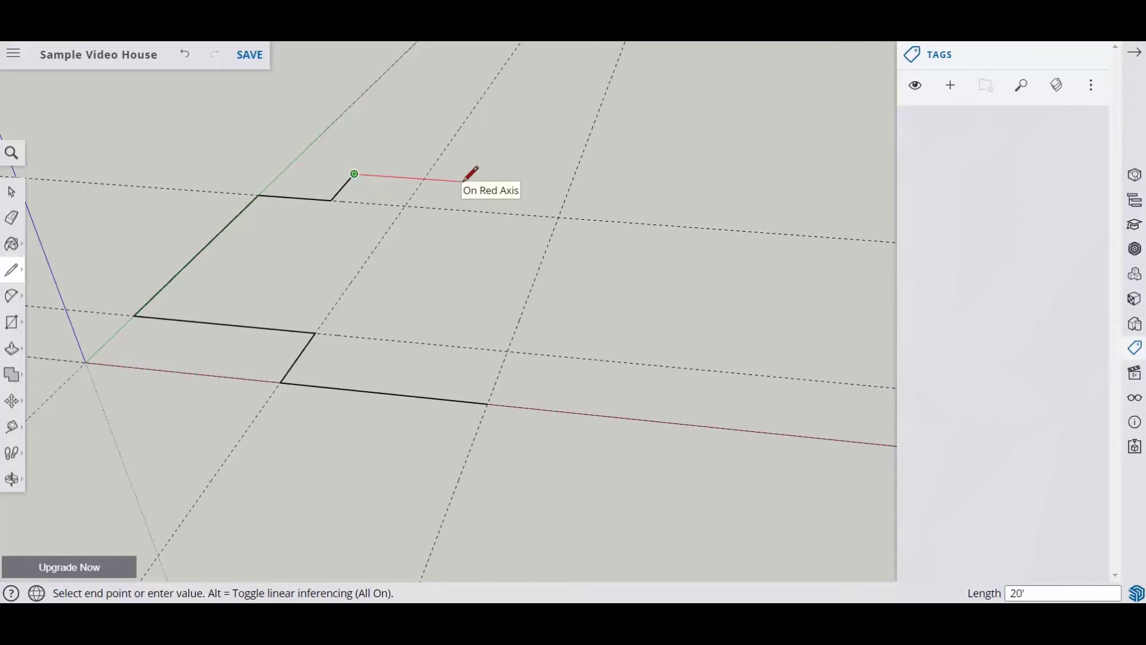
key(Return)
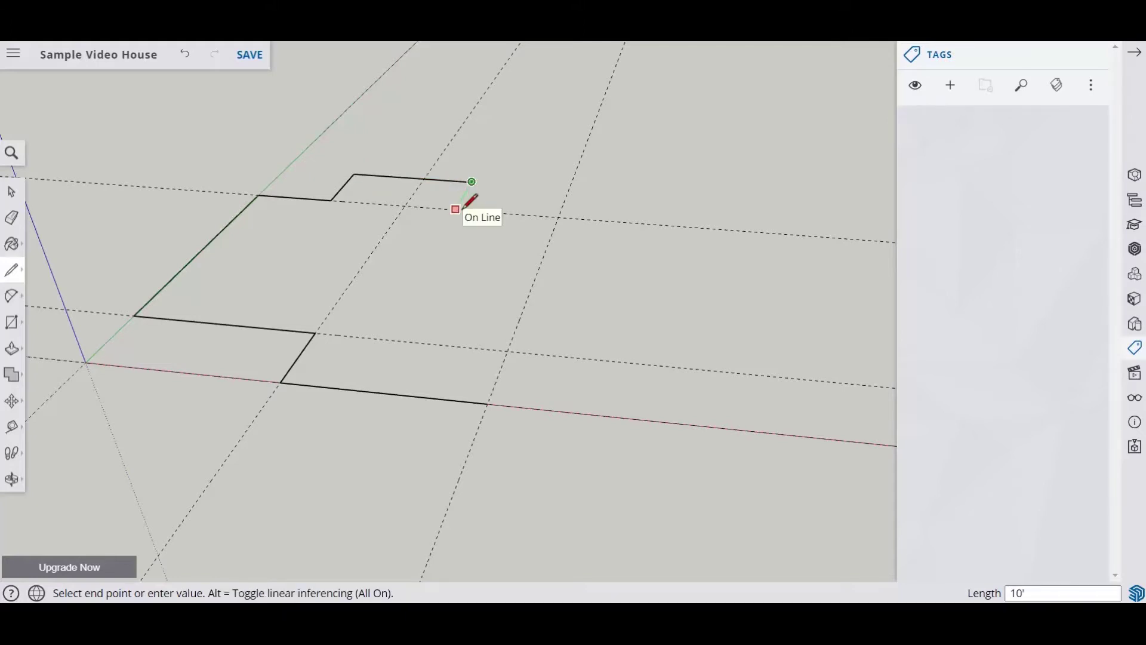
click(456, 209)
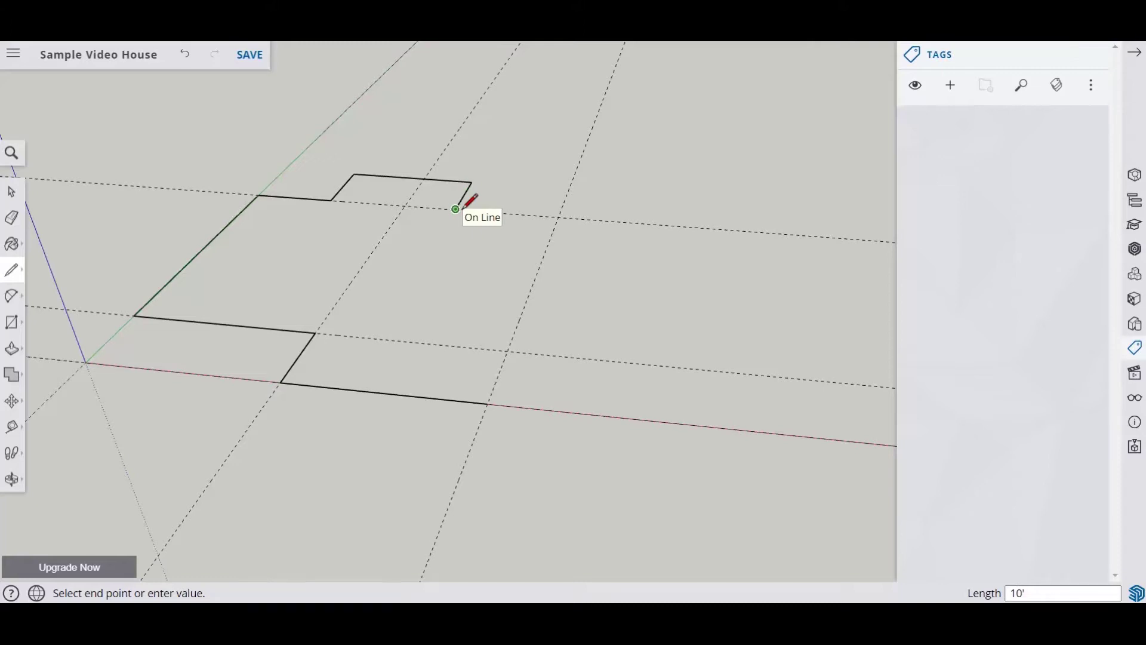
click(558, 216)
click(488, 404)
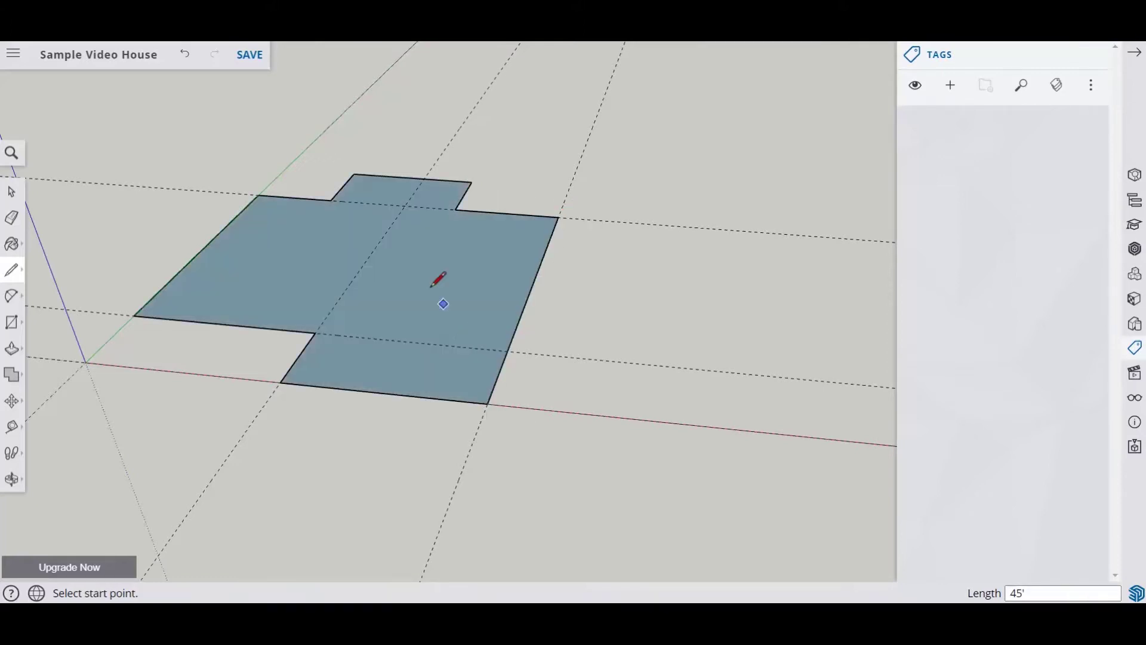
- Erase all the dashed construction guides around the stepped floor face
click(12, 217)
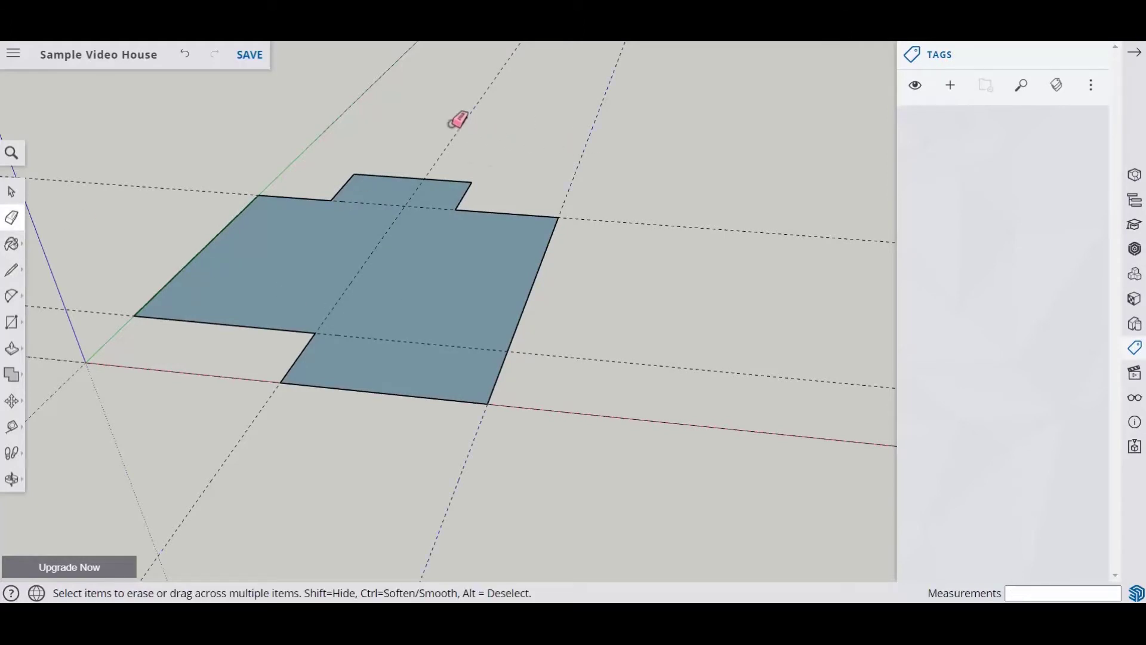
mouse_move(458, 119)
mouse_down()
mouse_move(191, 153)
mouse_move(83, 296)
mouse_move(73, 390)
mouse_up()
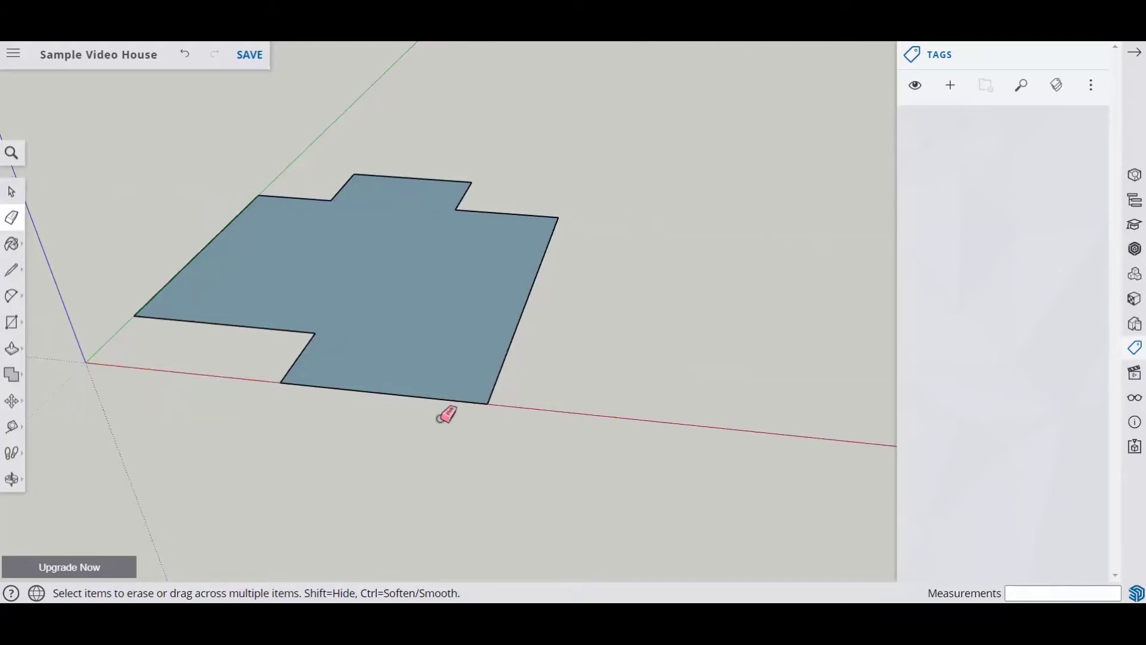
middle_drag(379, 330, 425, 354)
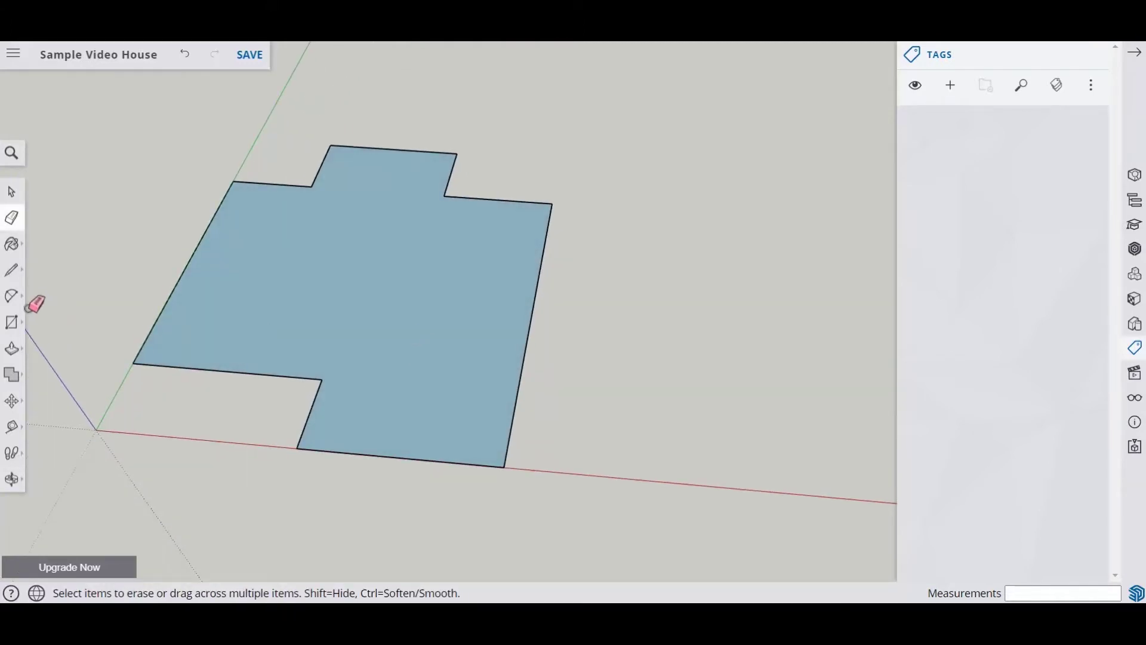
click(12, 274)
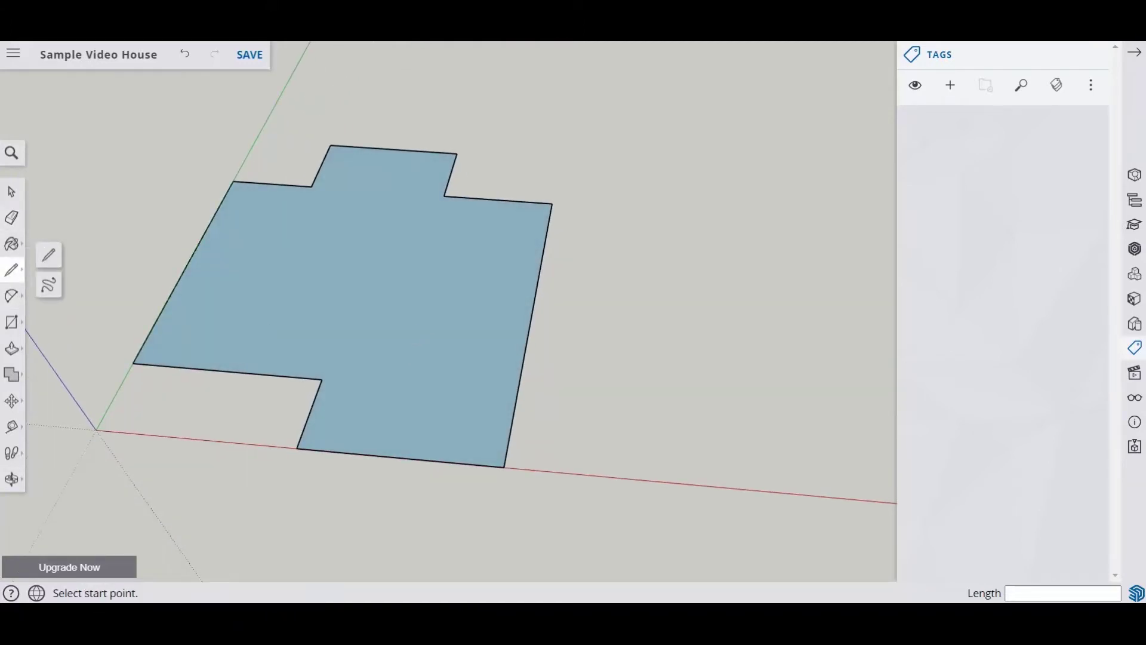
click(12, 427)
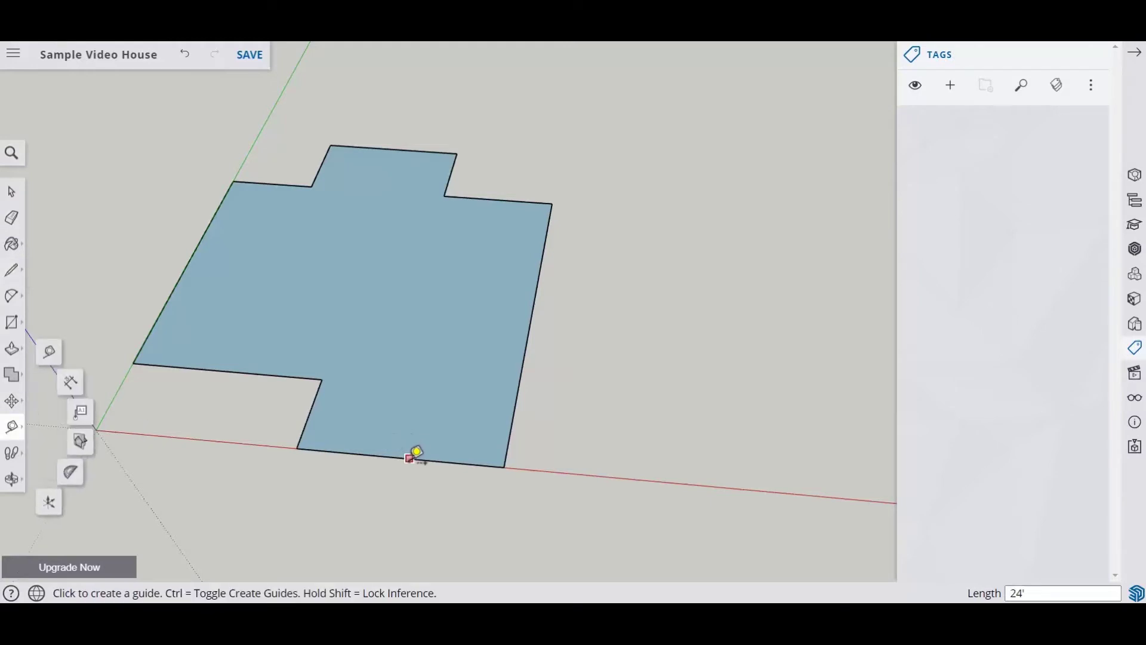
- Place a 2' guide off the bottom edge and draw a line splitting off the lower-right block
click(410, 458)
text(2)
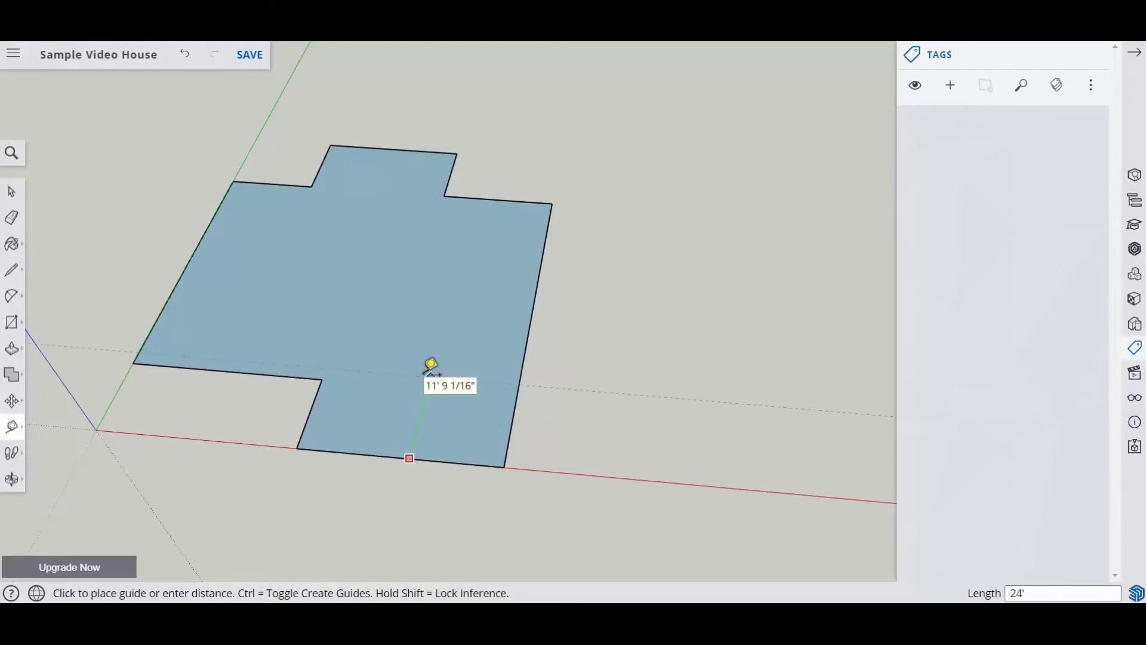
key(Return)
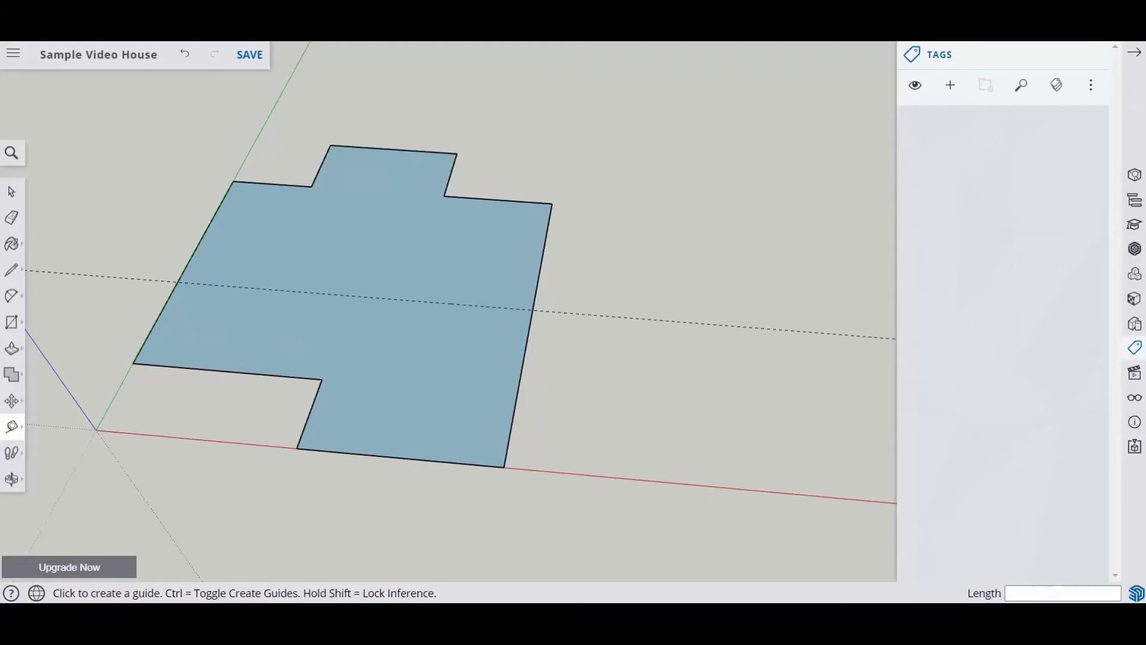
click(11, 270)
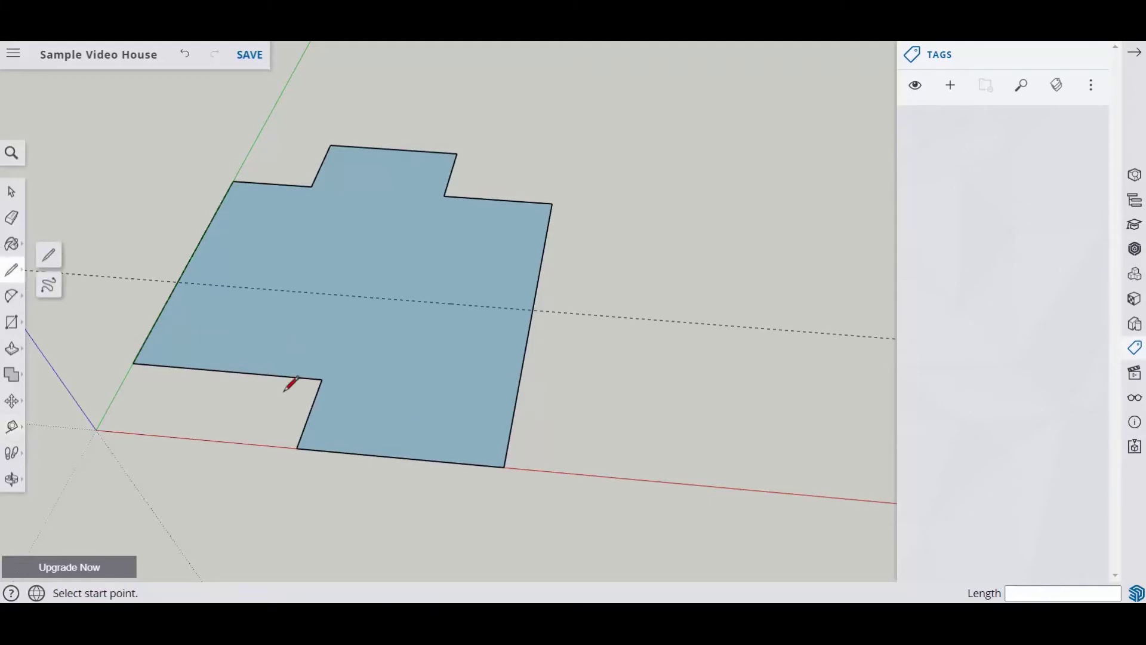
click(322, 379)
click(353, 295)
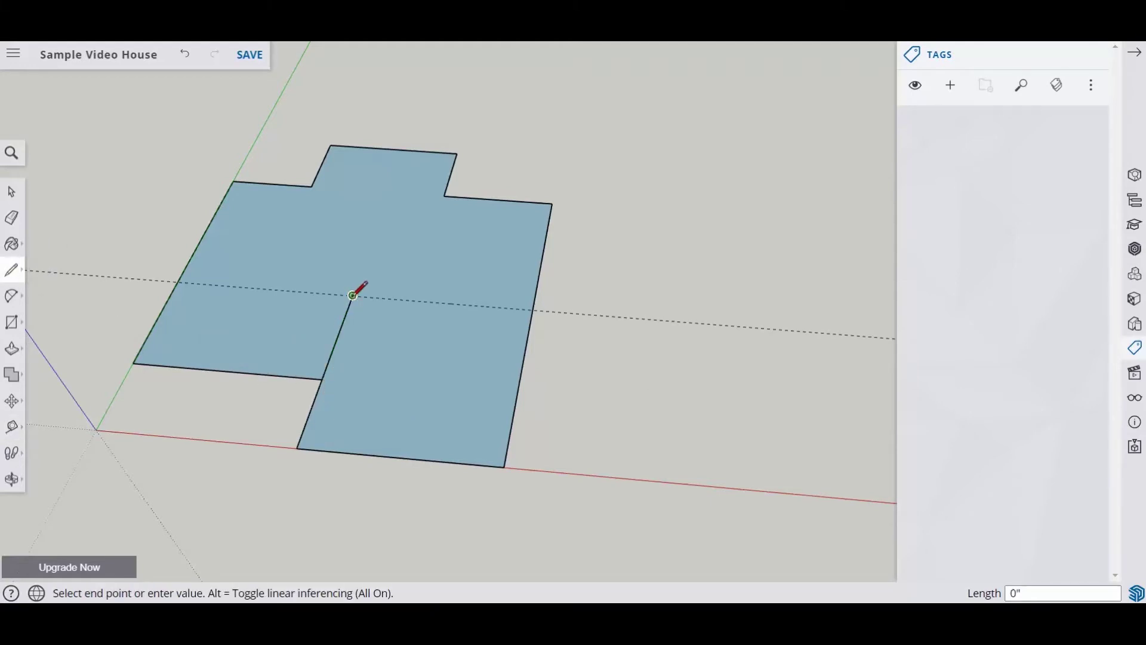
click(532, 309)
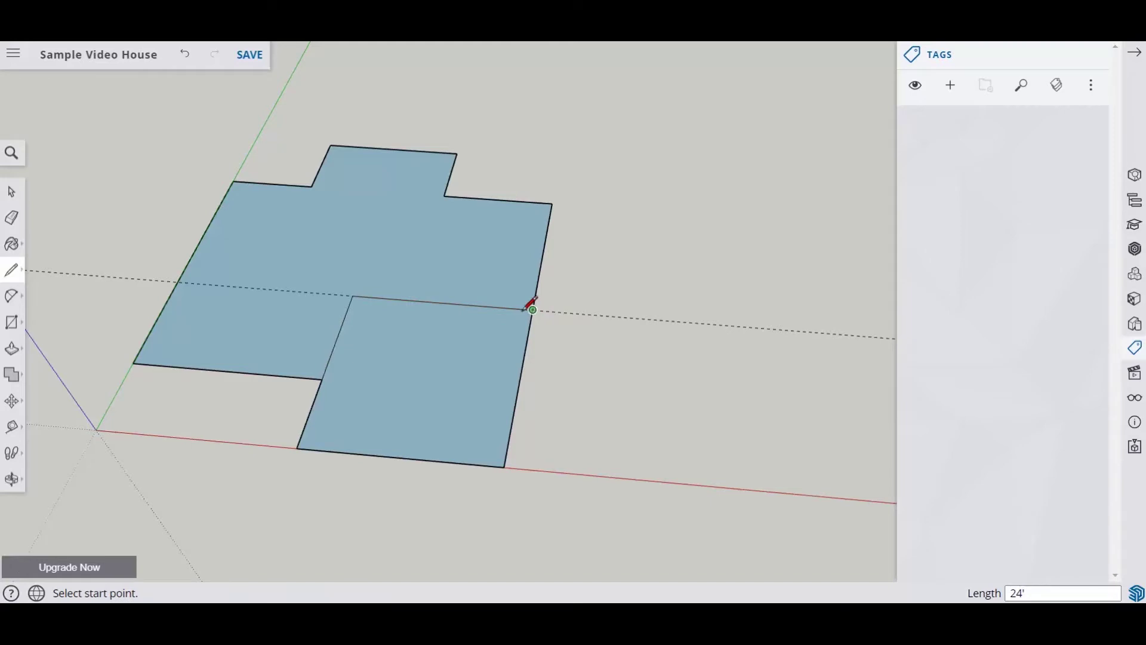
- Erase the lower-right block's bottom, right and left edges and the remaining guide
click(12, 217)
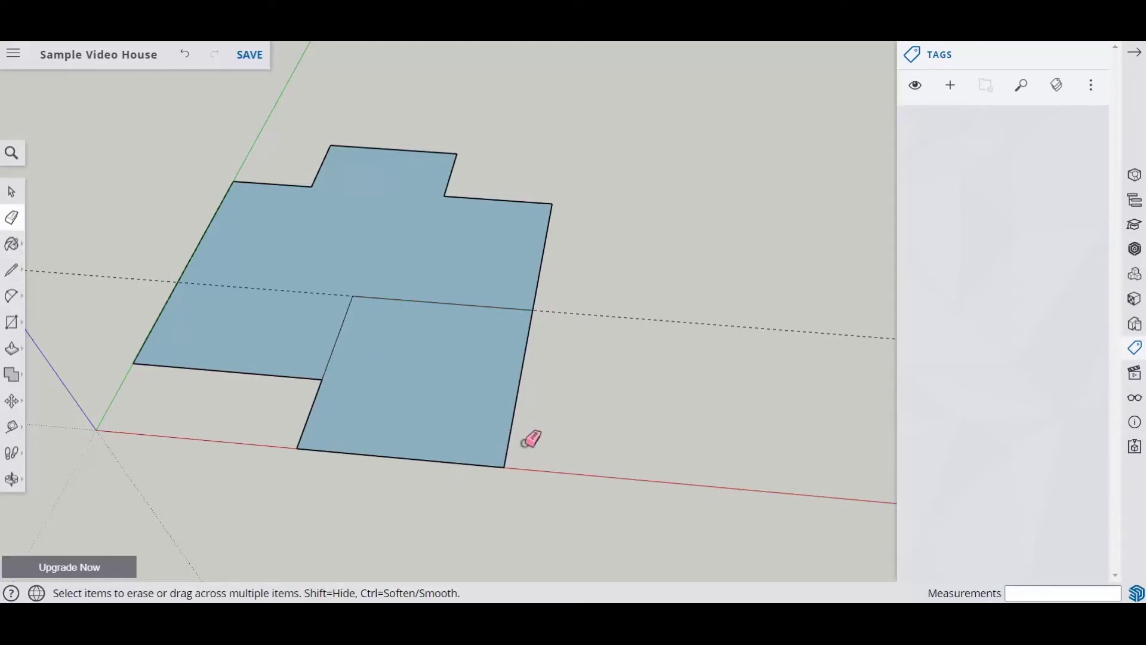
click(477, 464)
click(495, 456)
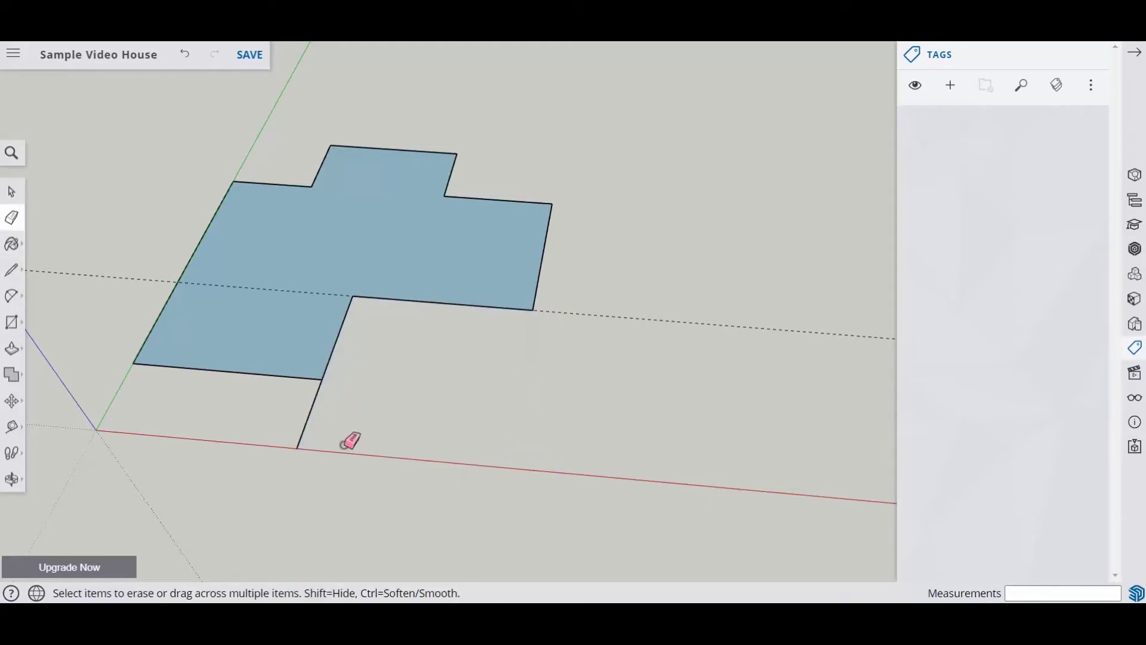
click(310, 419)
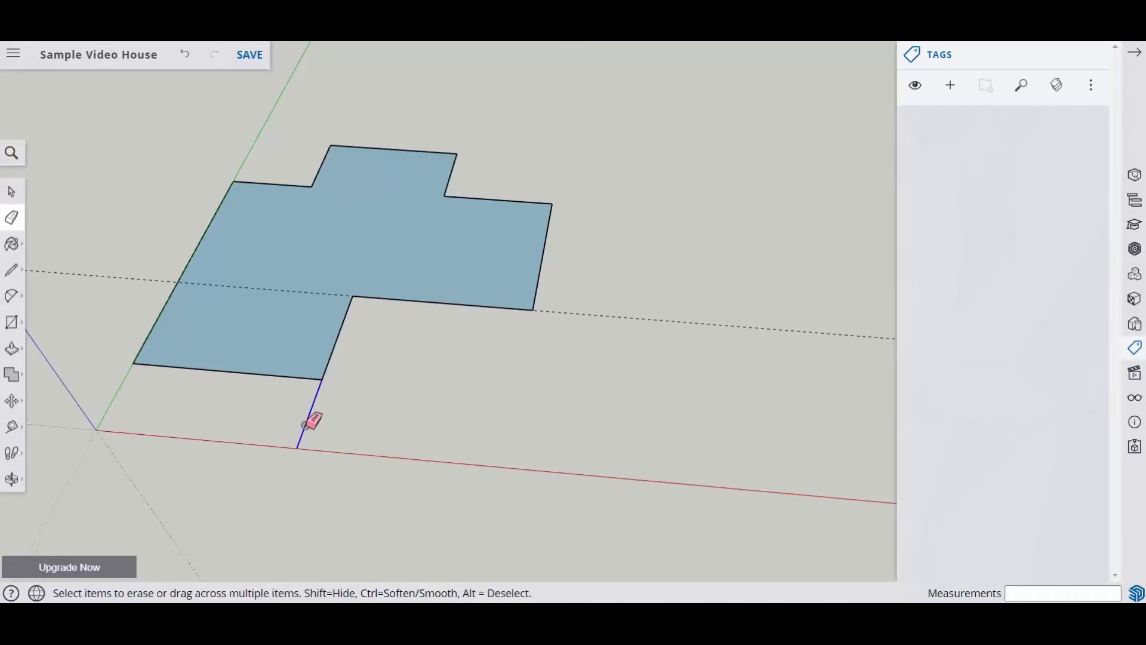
click(597, 314)
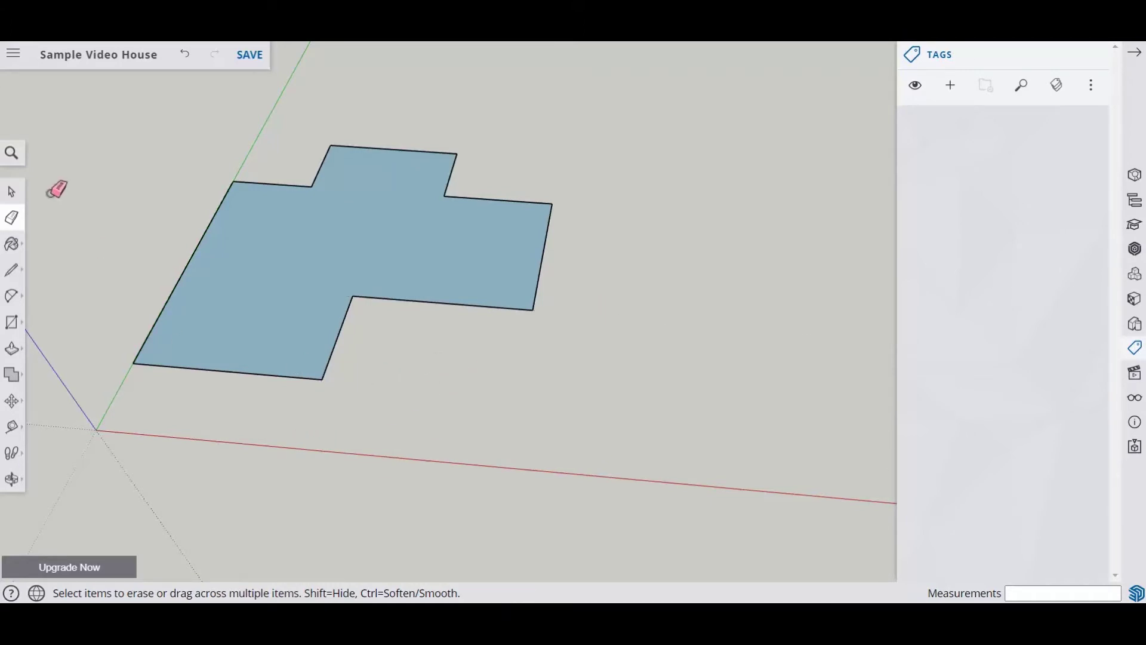
click(13, 193)
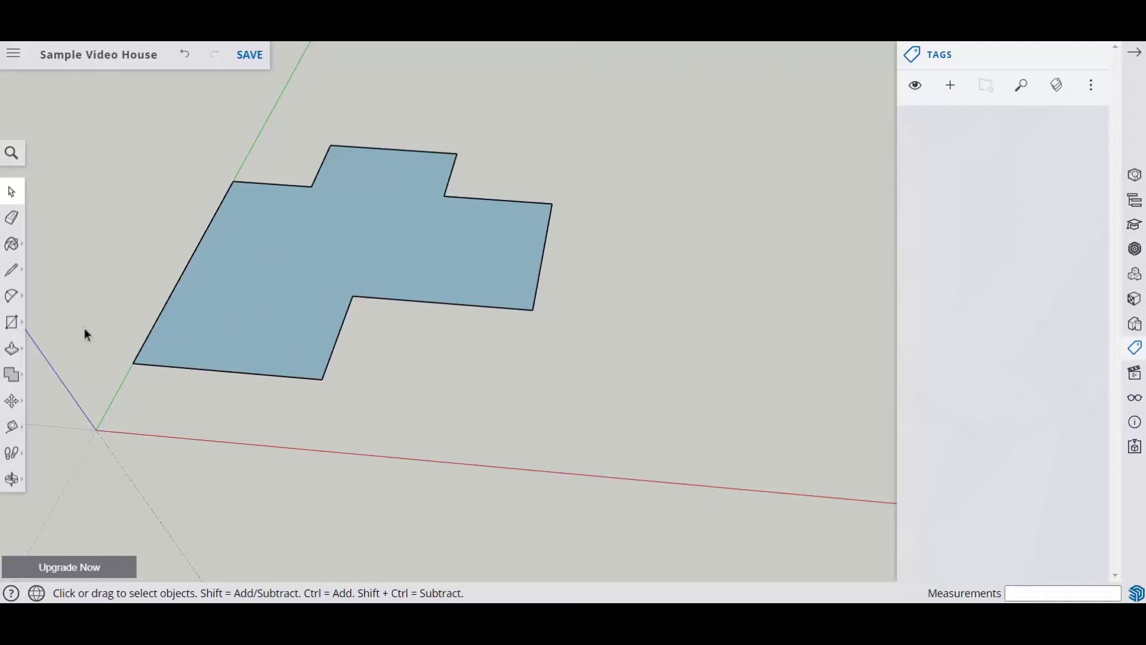
- Push/Pull the floor face up 10 1/4" into a slab and save the model
click(12, 349)
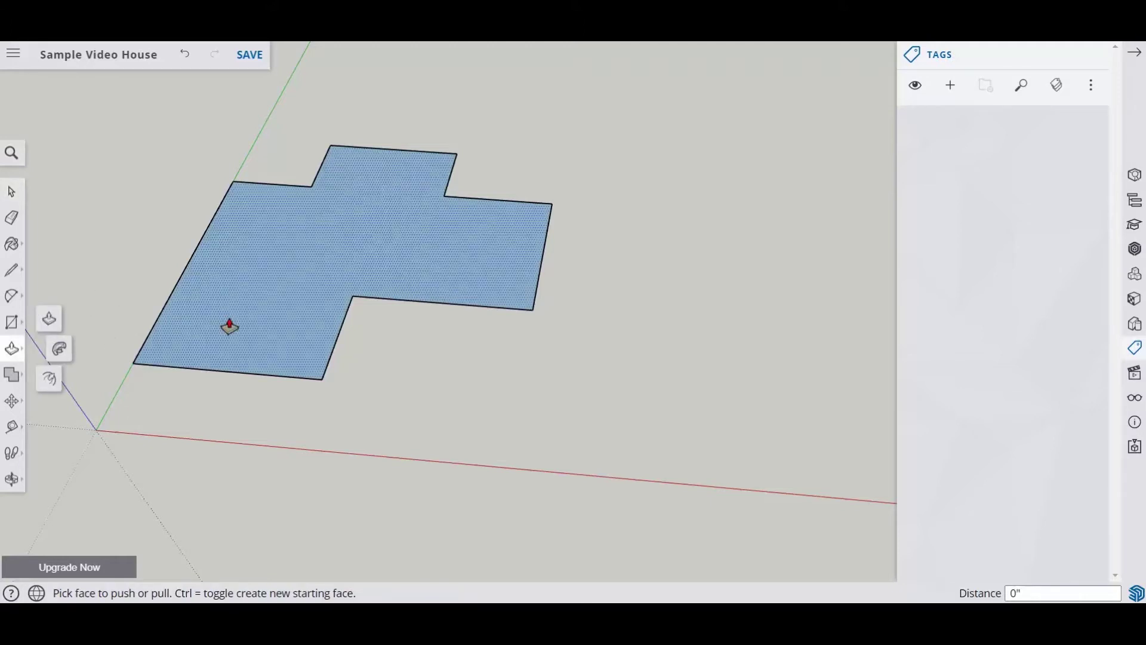
click(253, 335)
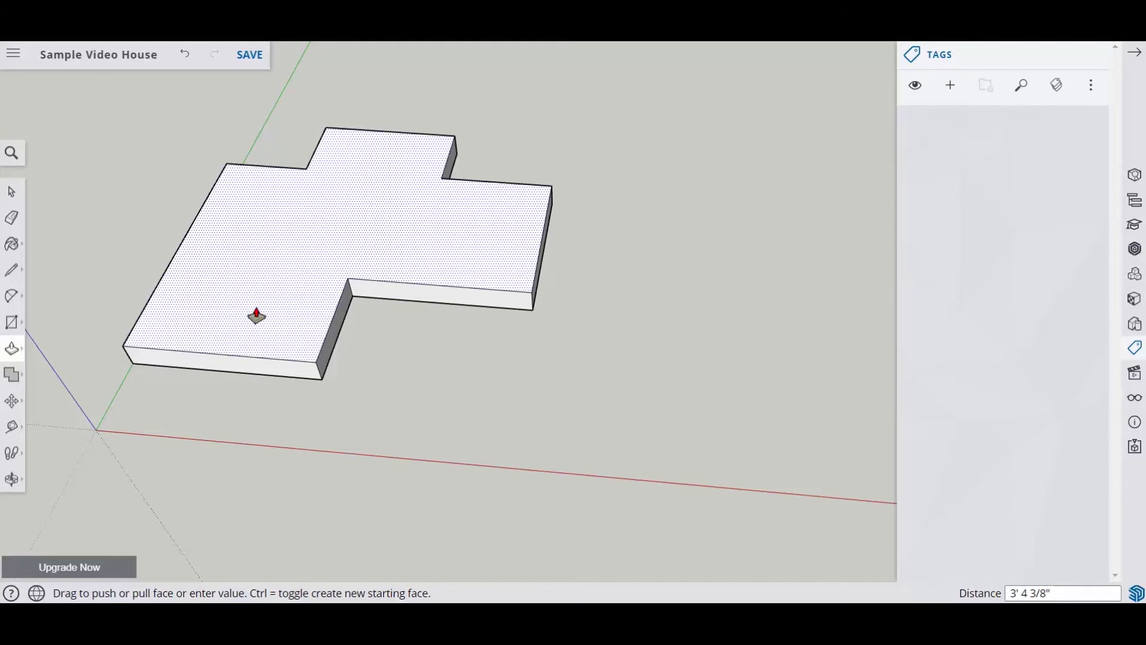
text(10 1/4)
key(Return)
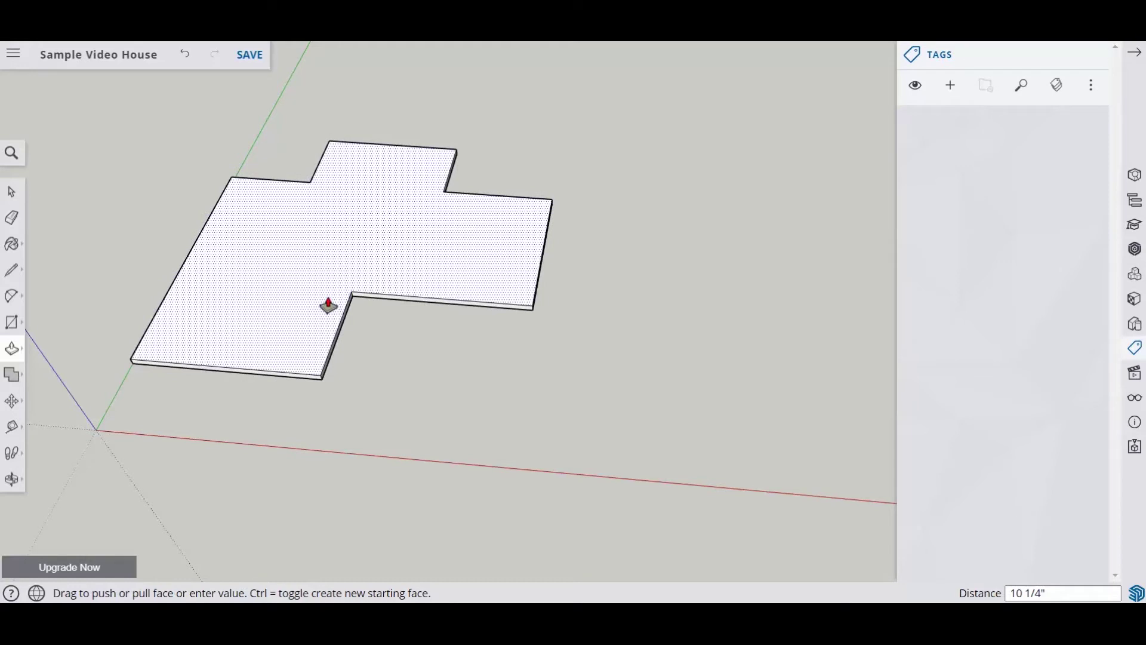
scroll(382, 349, down, 1)
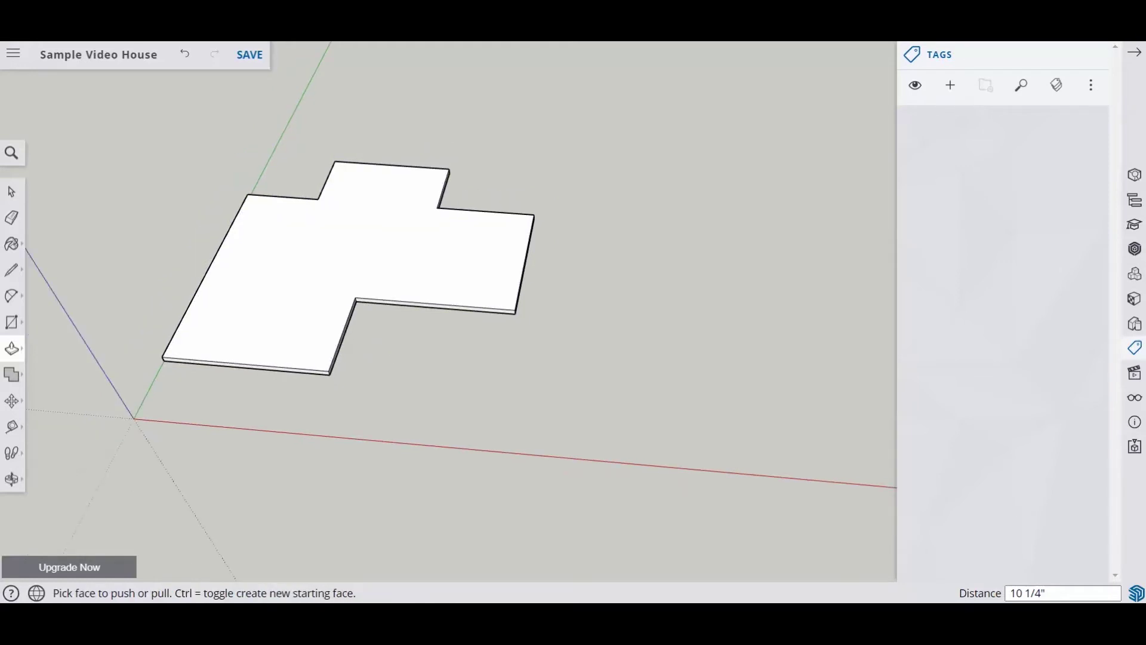
scroll(397, 345, up, 3)
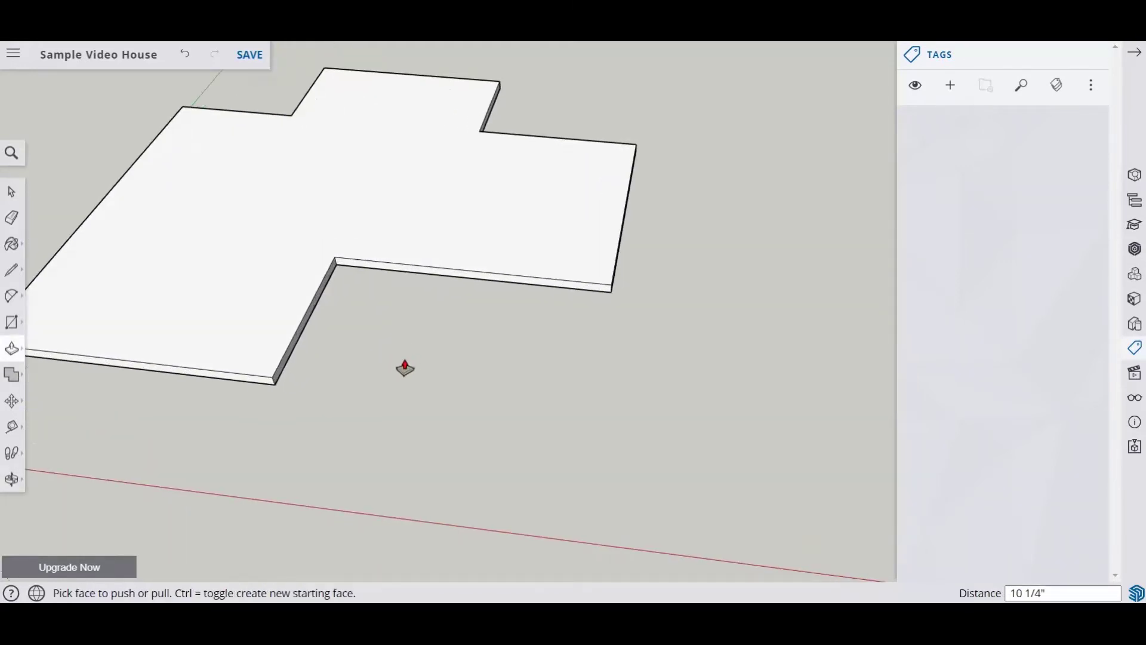
key(ctrl+s)
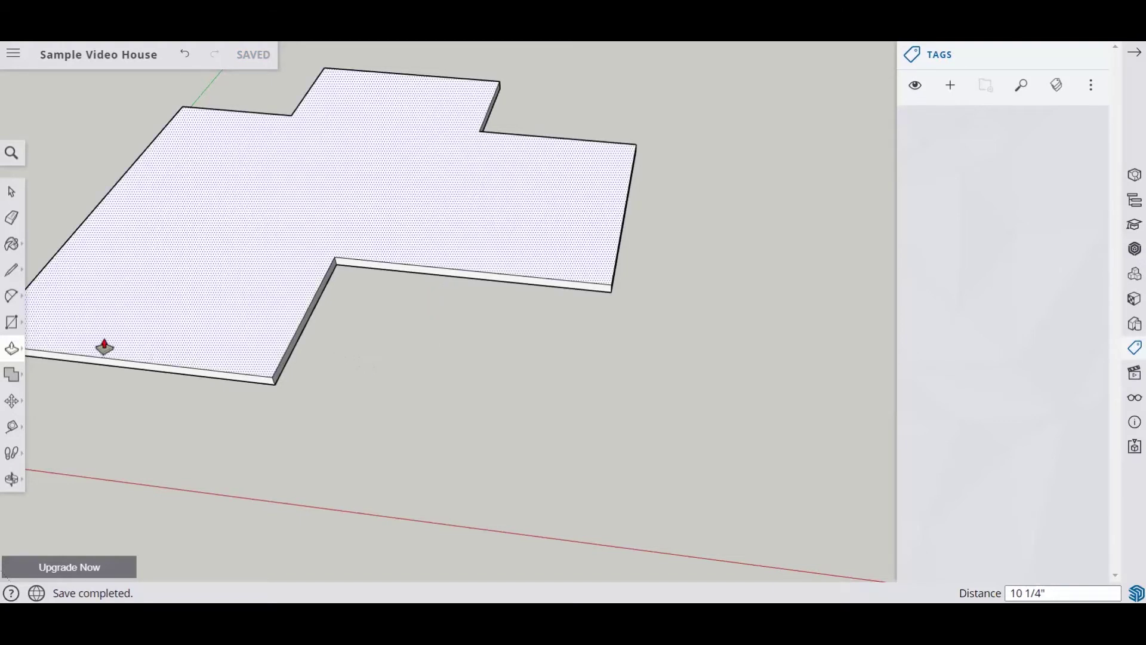
- Place a guide 8 inches off the house slab's edge
click(12, 427)
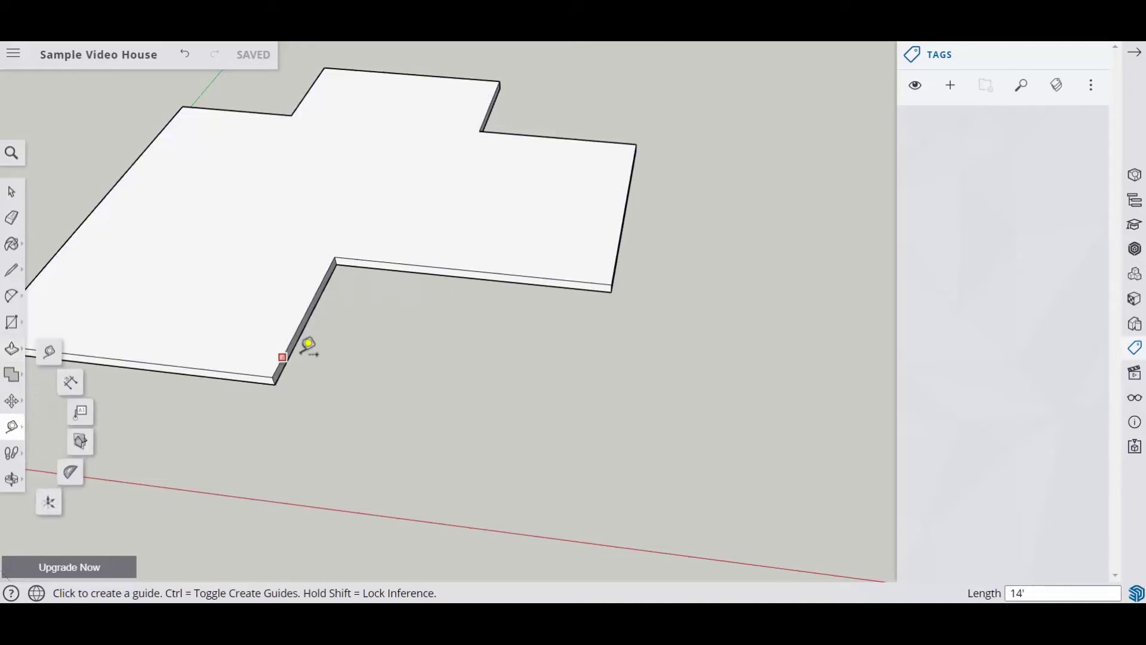
click(314, 308)
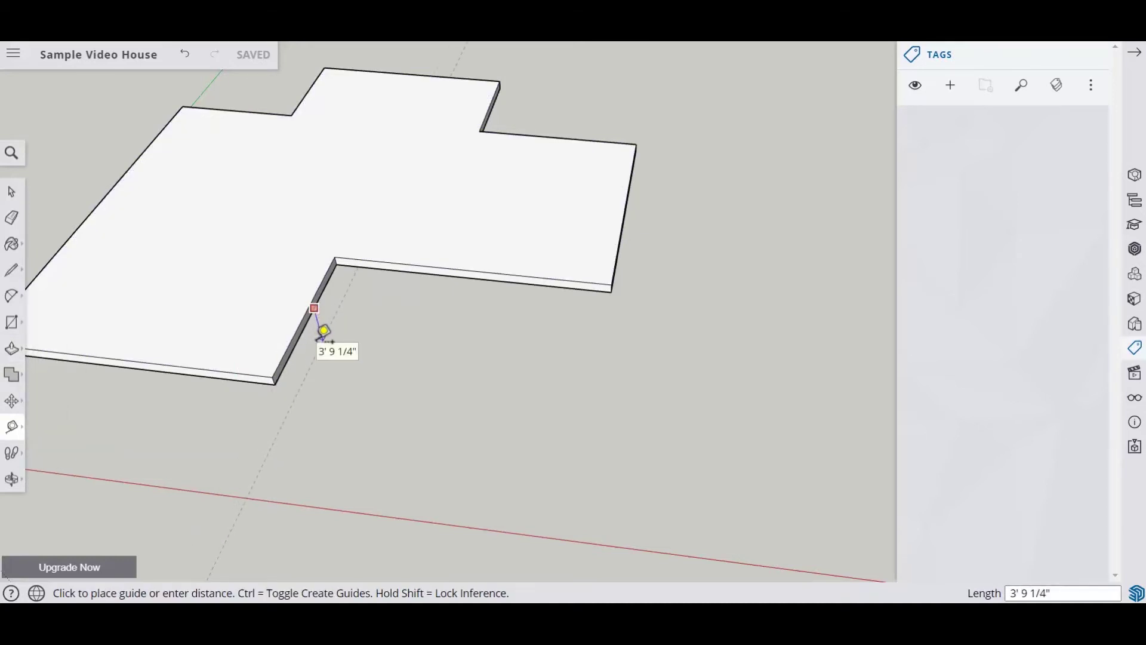
text(8)
key(Return)
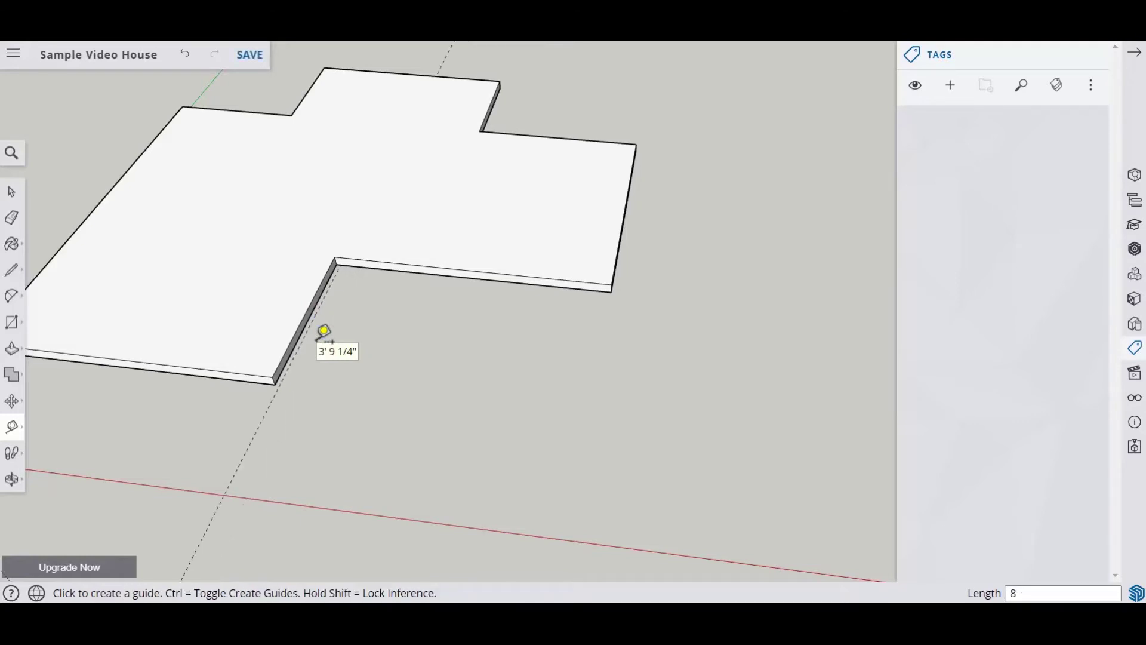
click(436, 270)
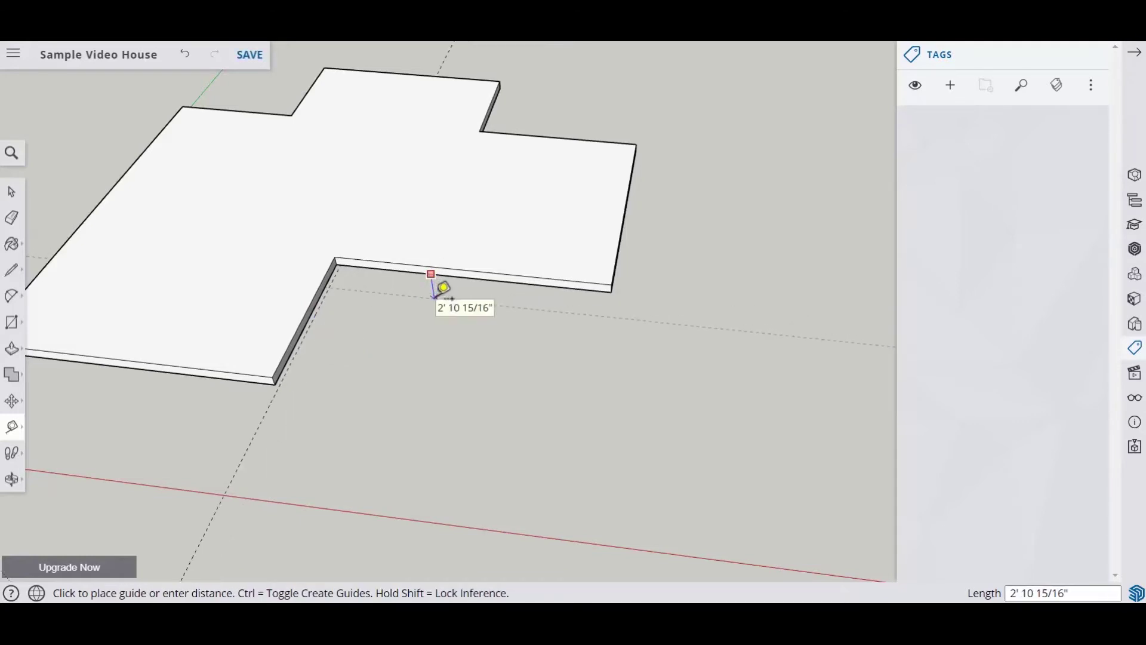
key(Escape)
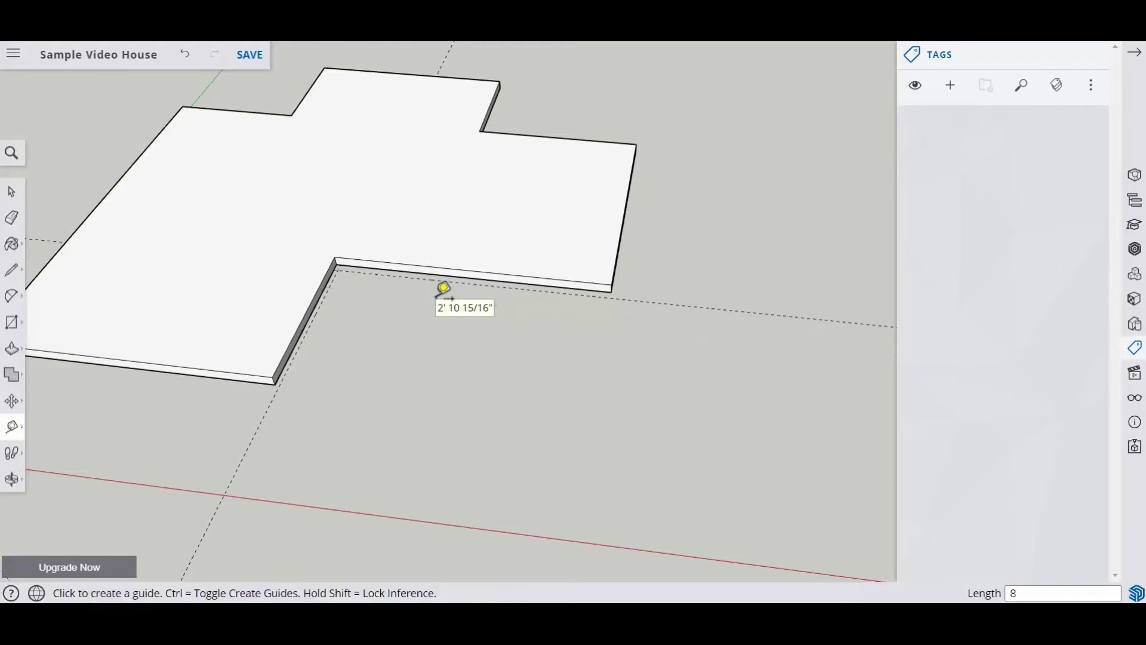
- Add further guides off the slab edges, including one at an offset of 2
middle_drag(463, 284, 583, 246)
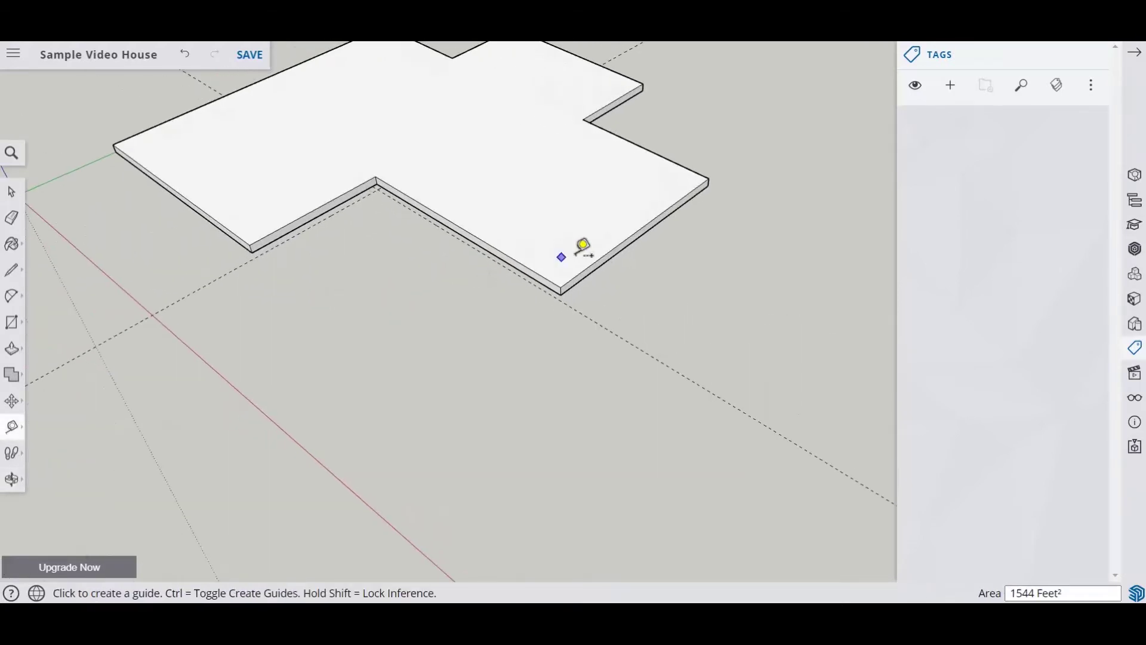
click(605, 260)
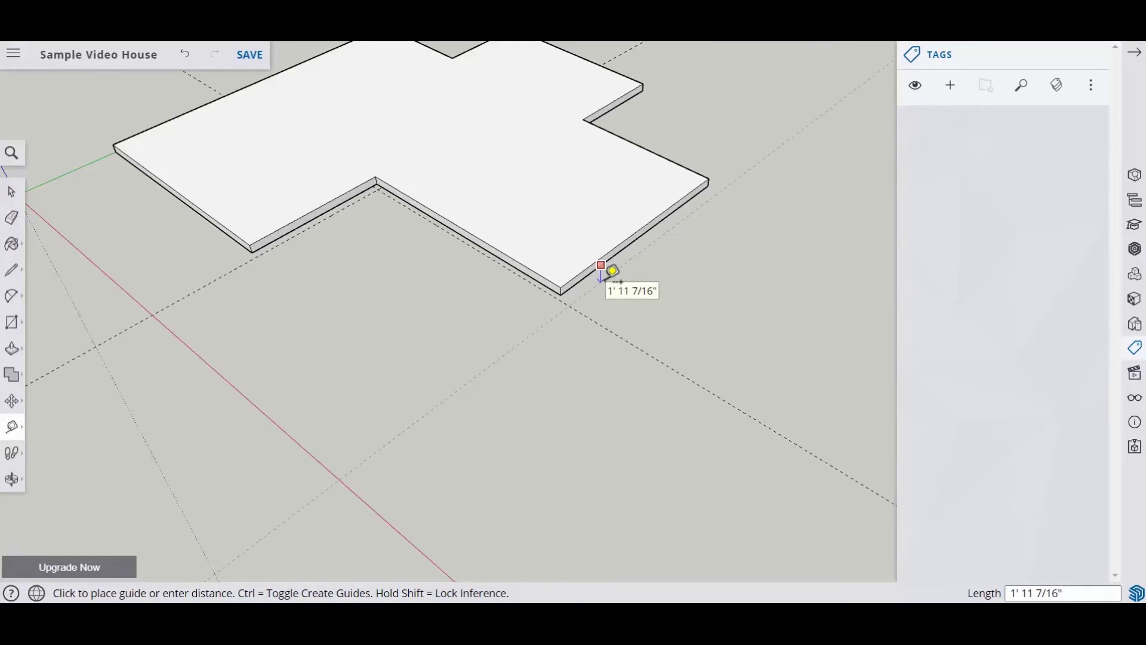
click(612, 270)
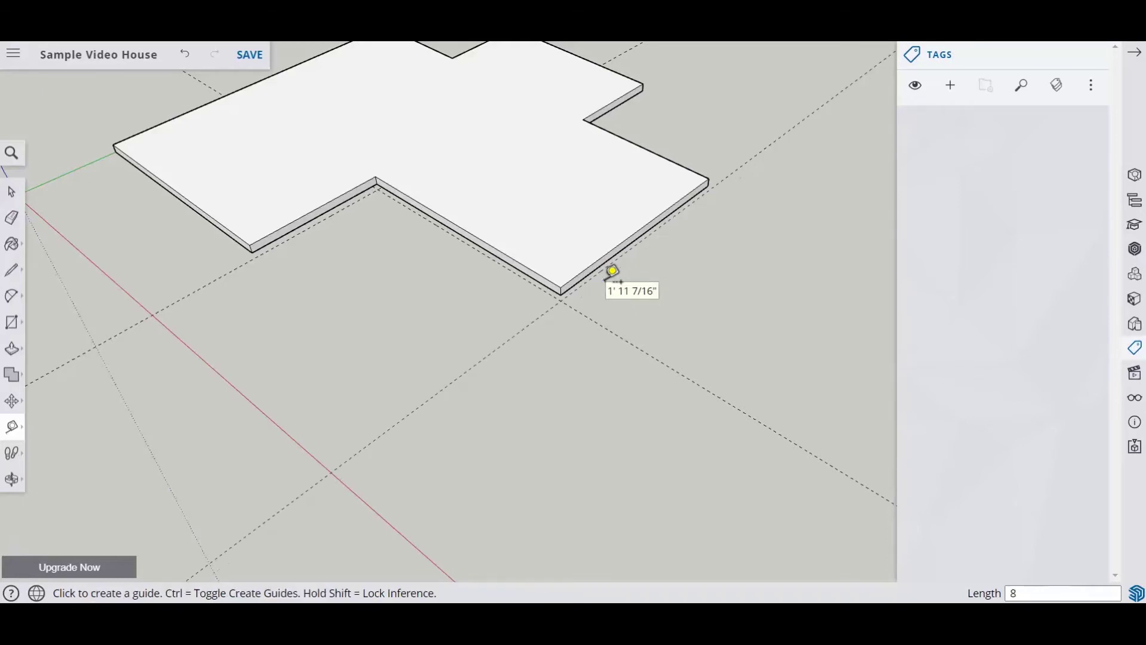
click(463, 242)
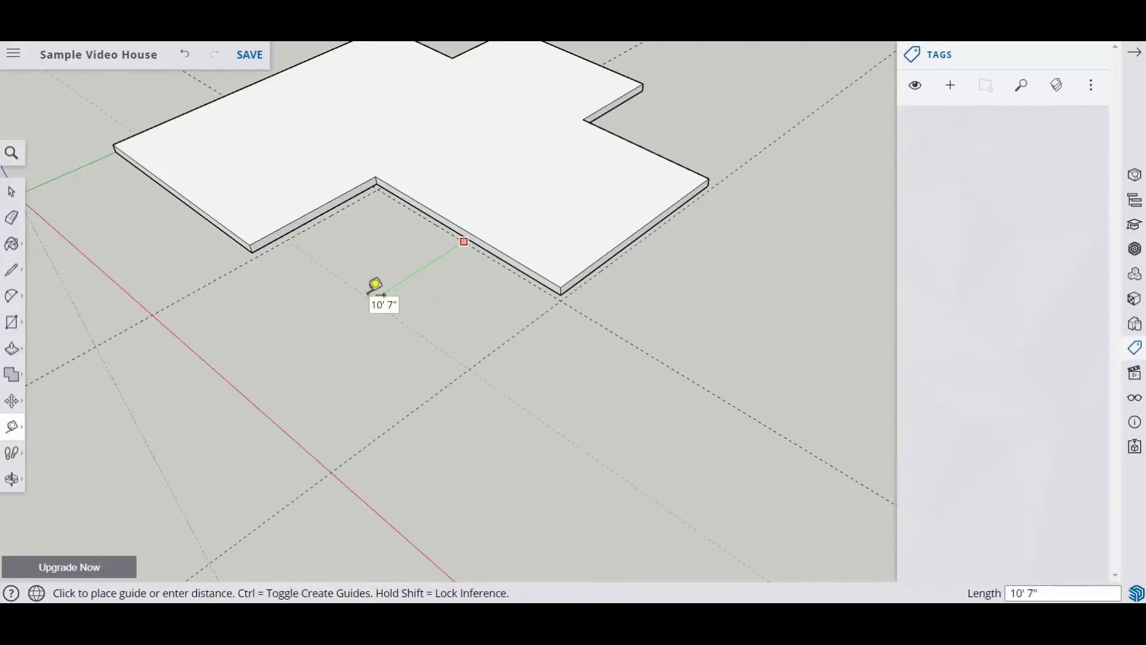
text(24)
key(Return)
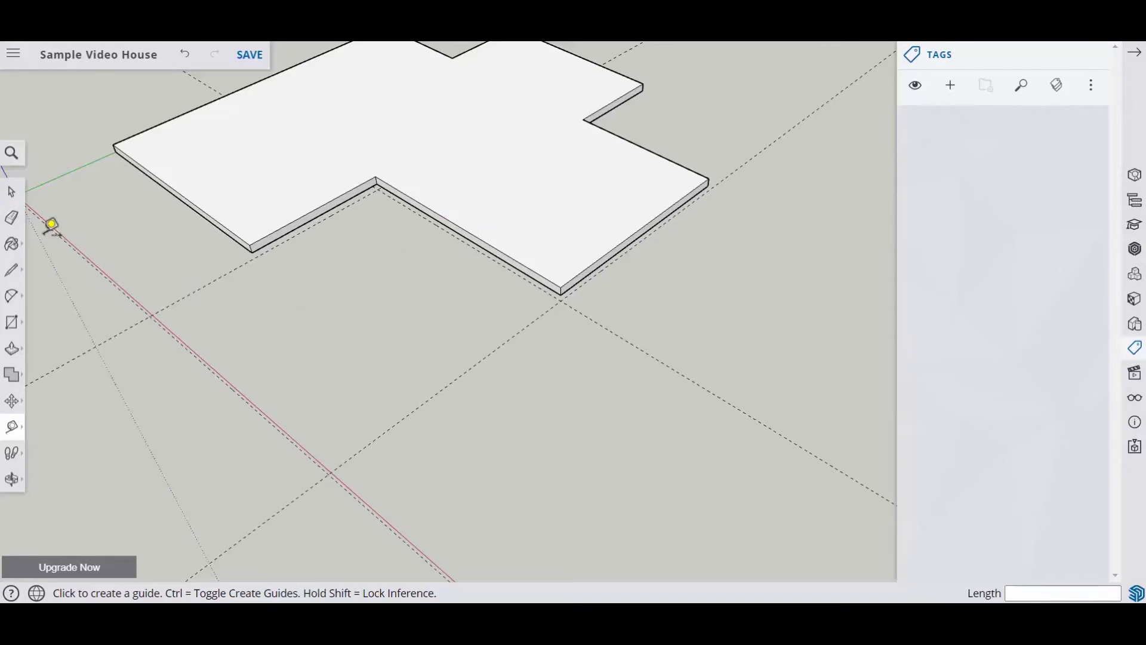
middle_drag(60, 281, 87, 296)
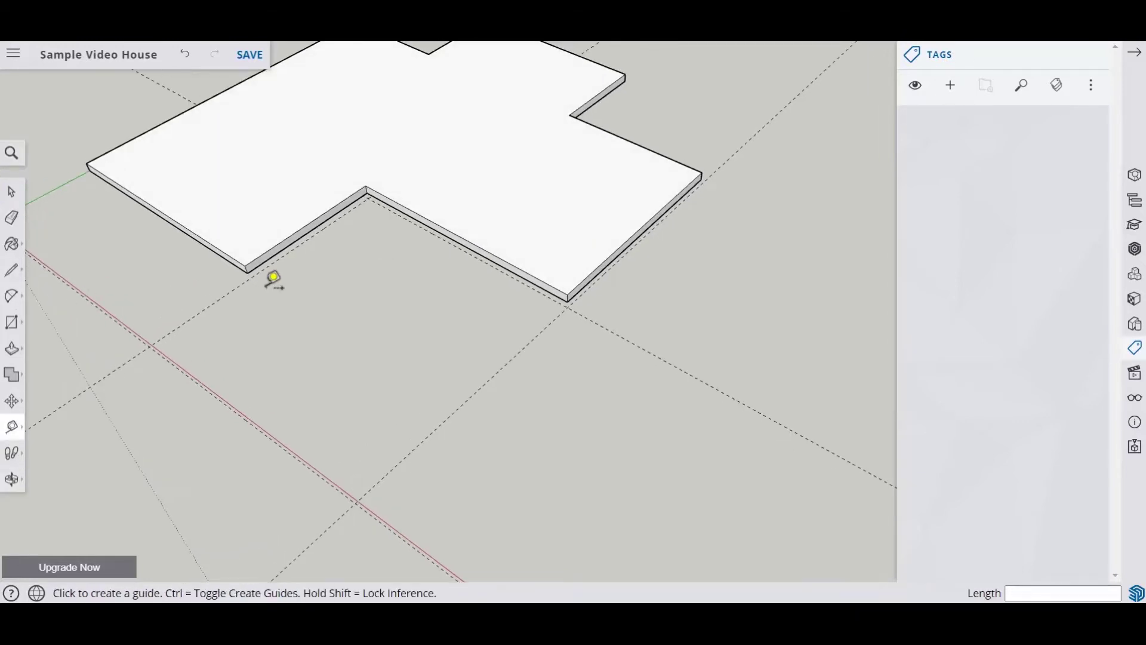
- Draw the 24' by 24' garage rectangle from the slab's inner corner to the guide intersection
click(13, 325)
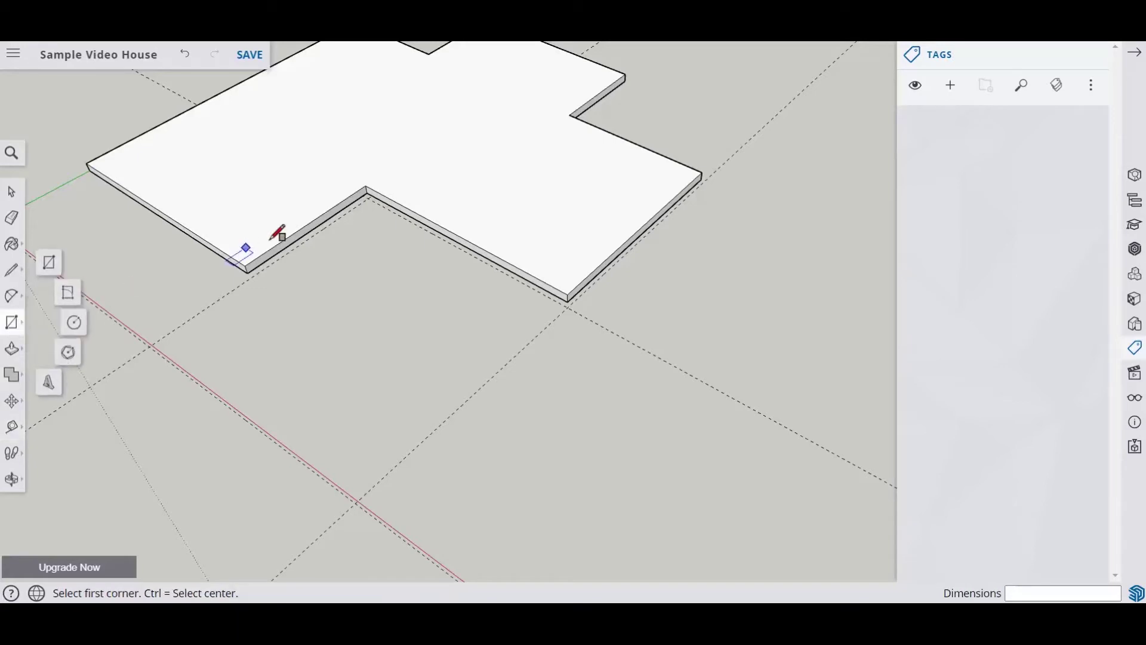
click(366, 196)
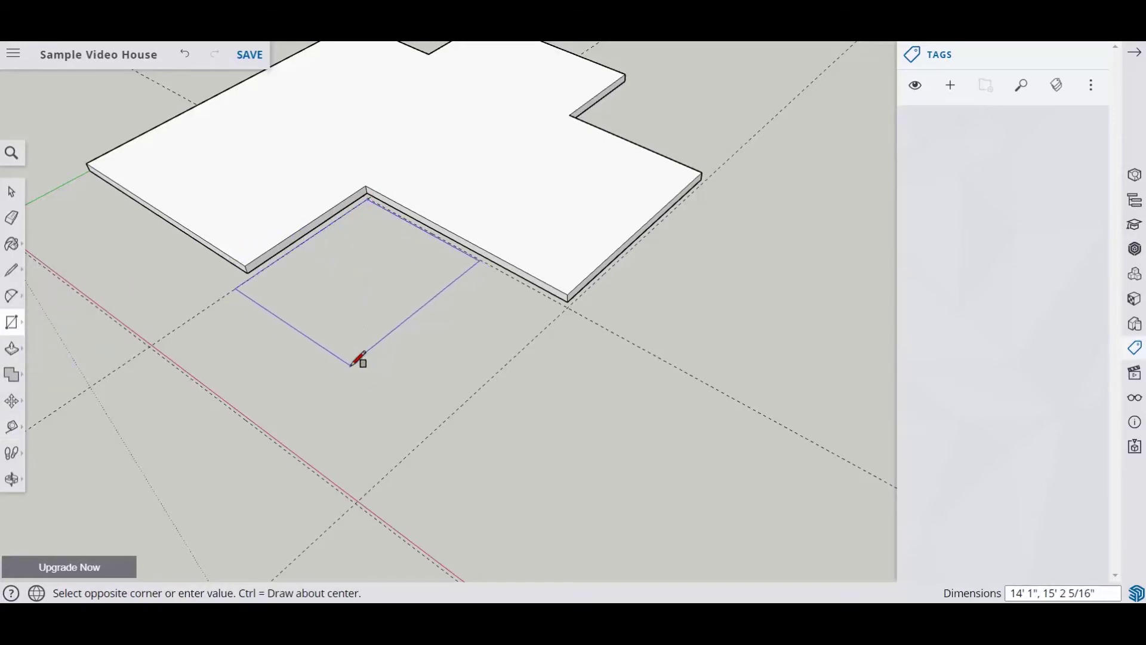
key(Escape)
scroll(368, 209, up, 5)
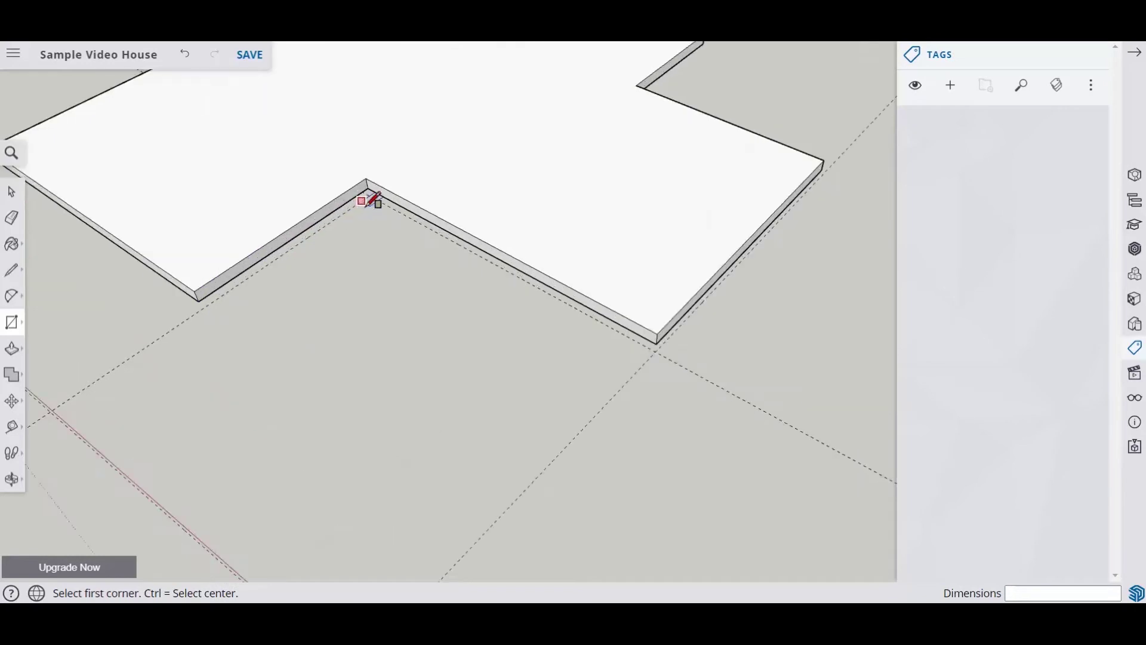
click(376, 199)
scroll(380, 194, down, 5)
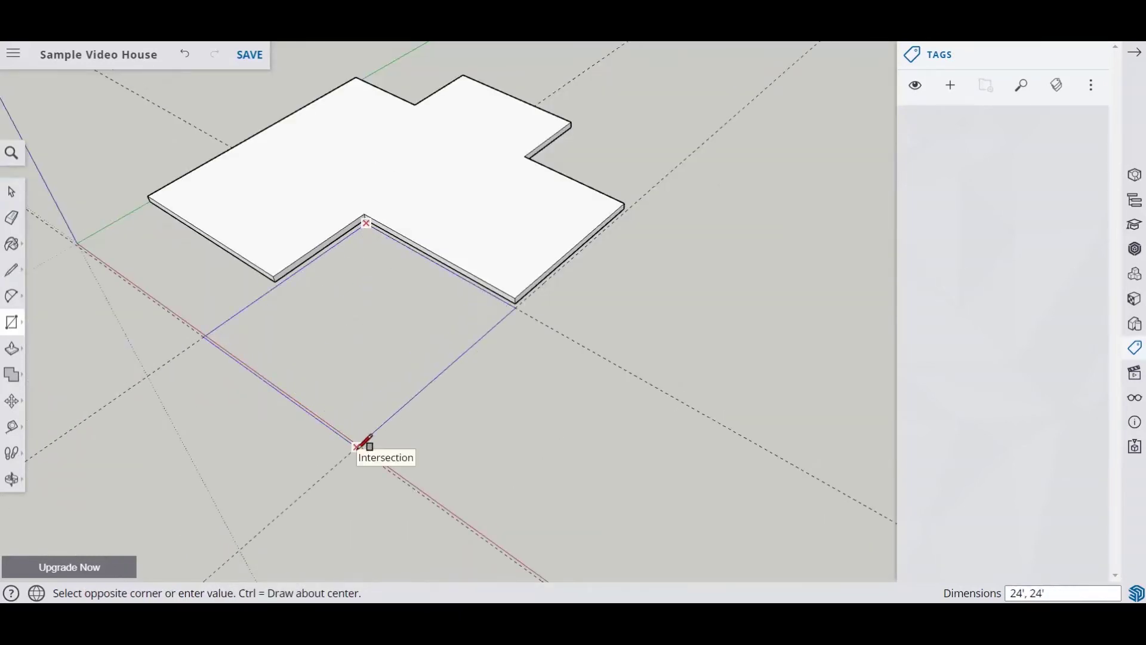
click(358, 444)
middle_drag(409, 435, 484, 448)
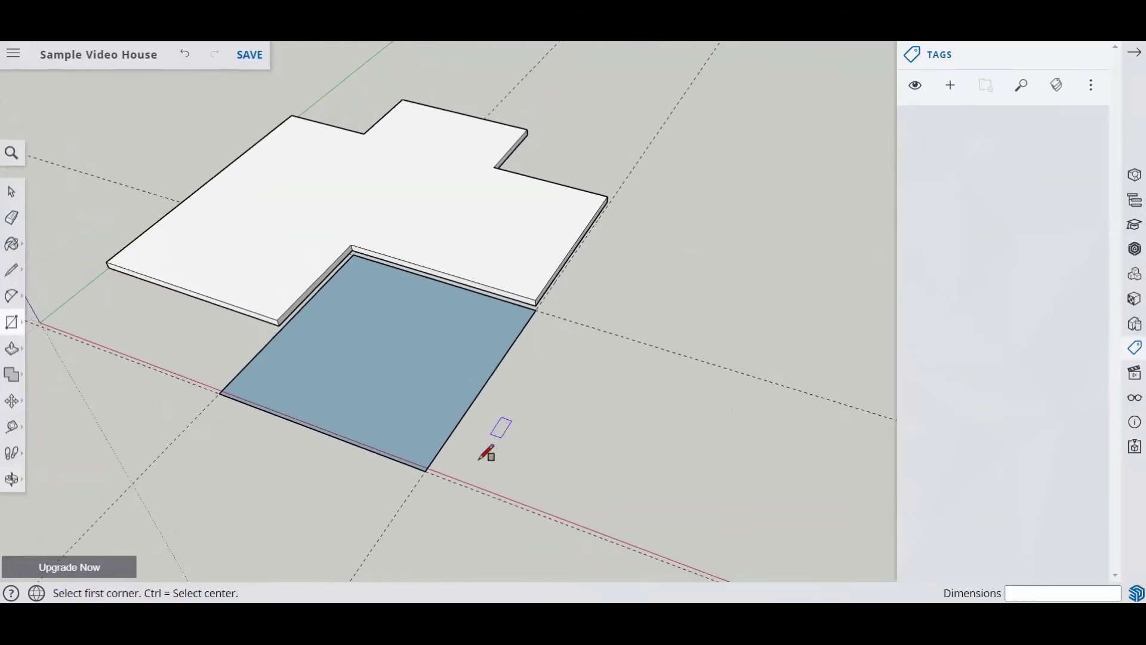
scroll(548, 407, down, 2)
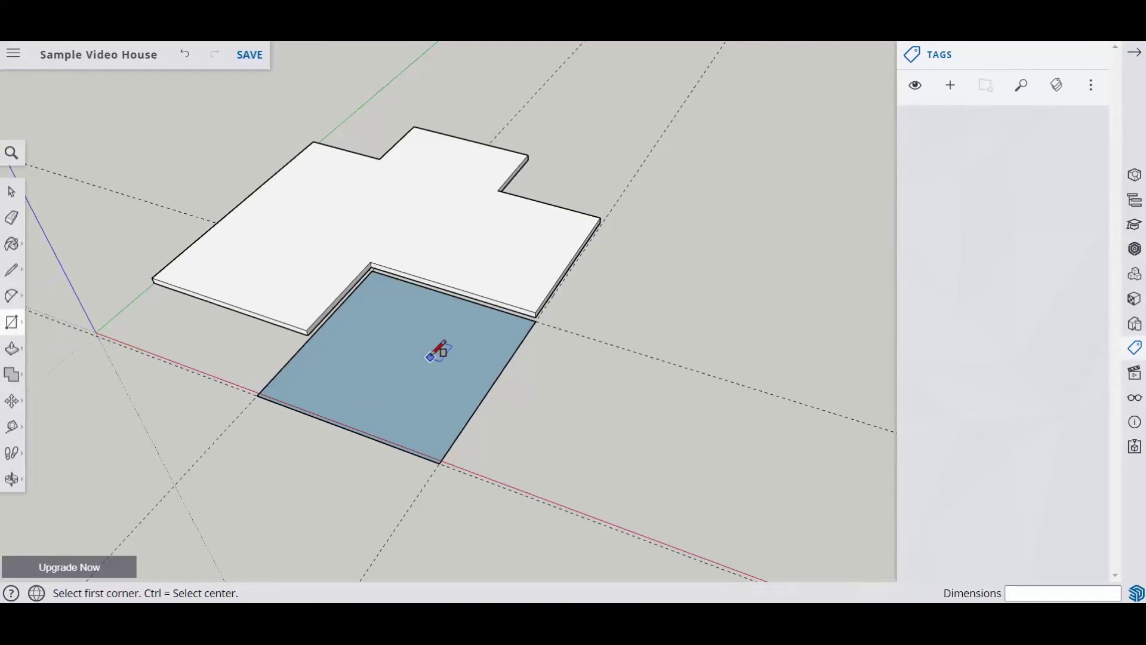
scroll(435, 346, up, 3)
middle_drag(507, 363, 448, 263)
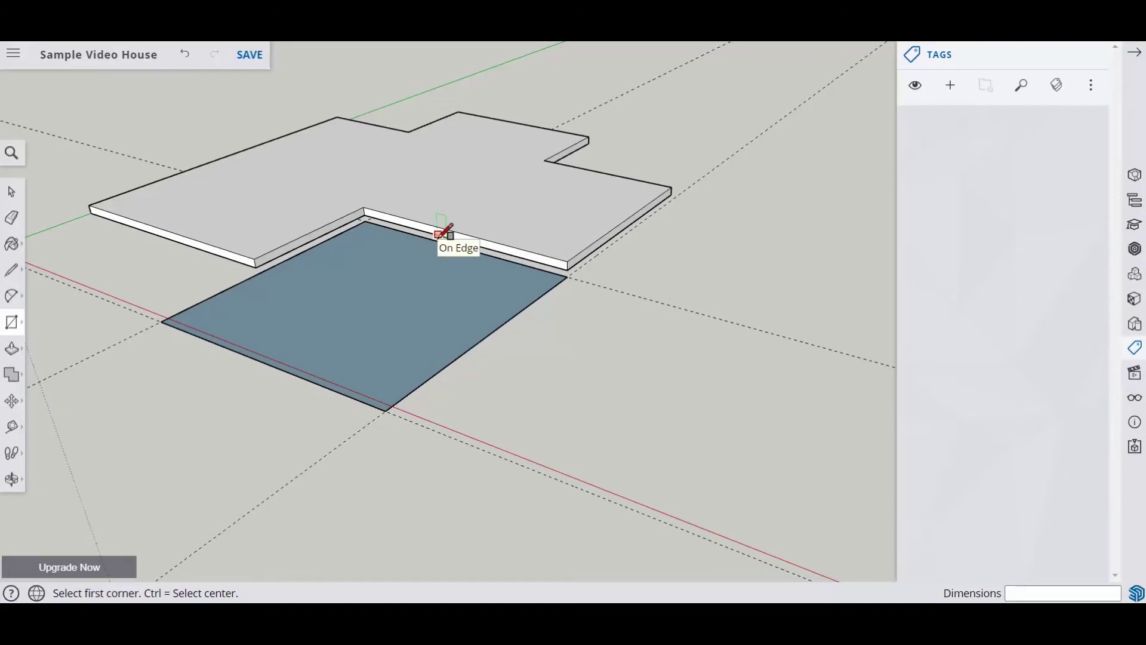
scroll(442, 237, up, 3)
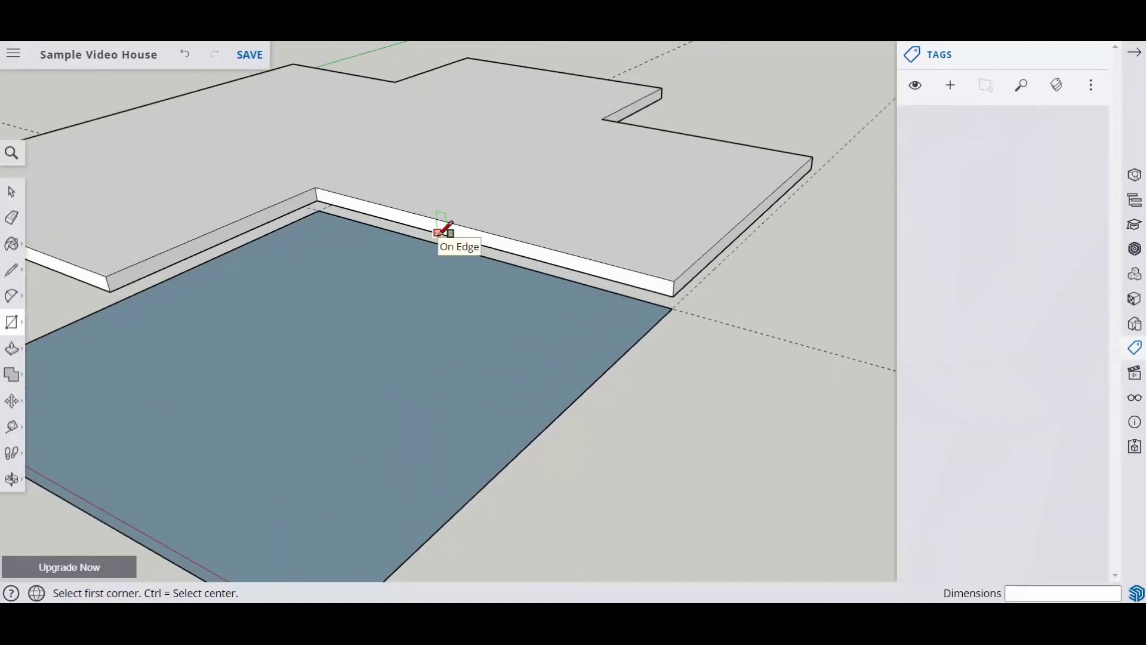
scroll(326, 295, down, 2)
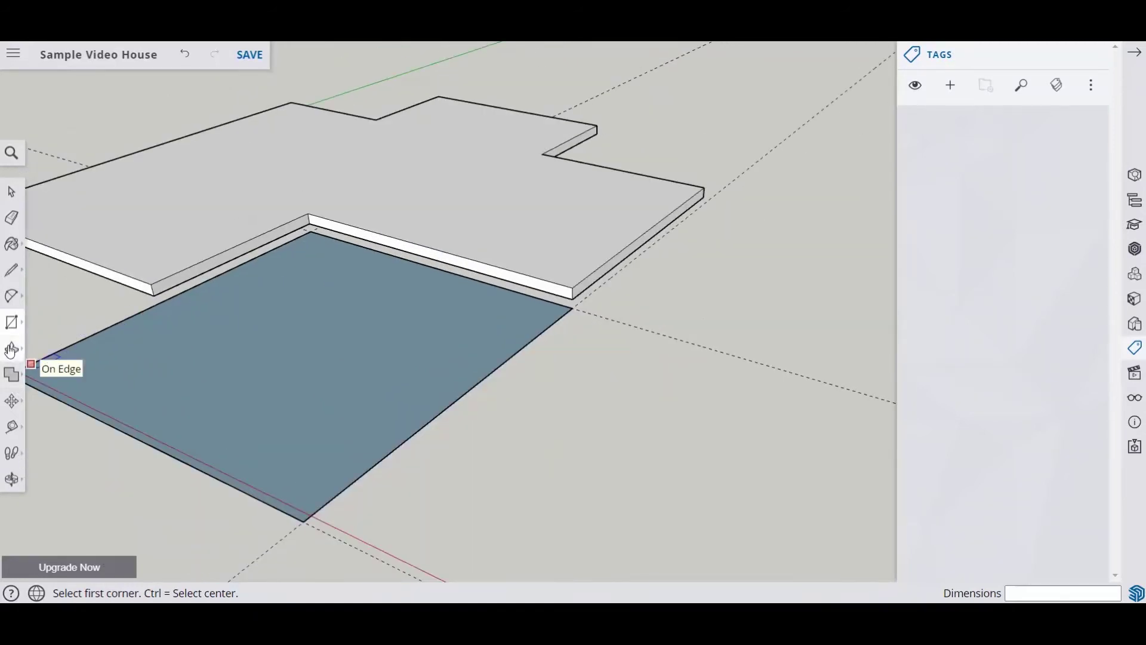
click(11, 350)
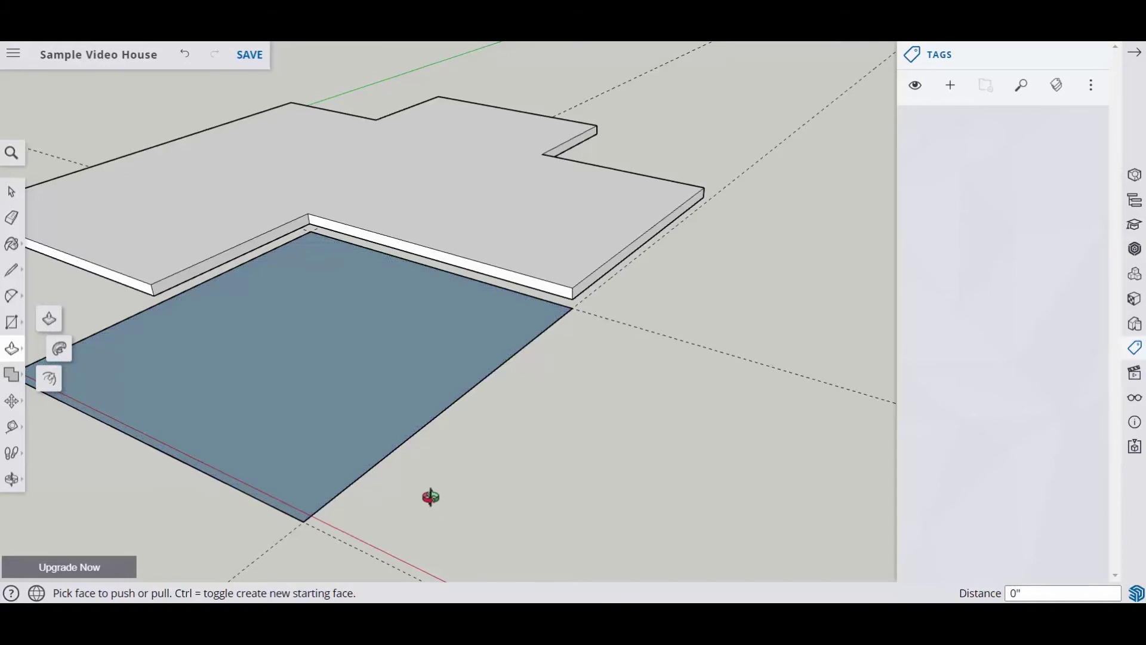
- Push/Pull the garage face's underside 3.5 inches to form the garage slab
middle_drag(429, 496, 388, 315)
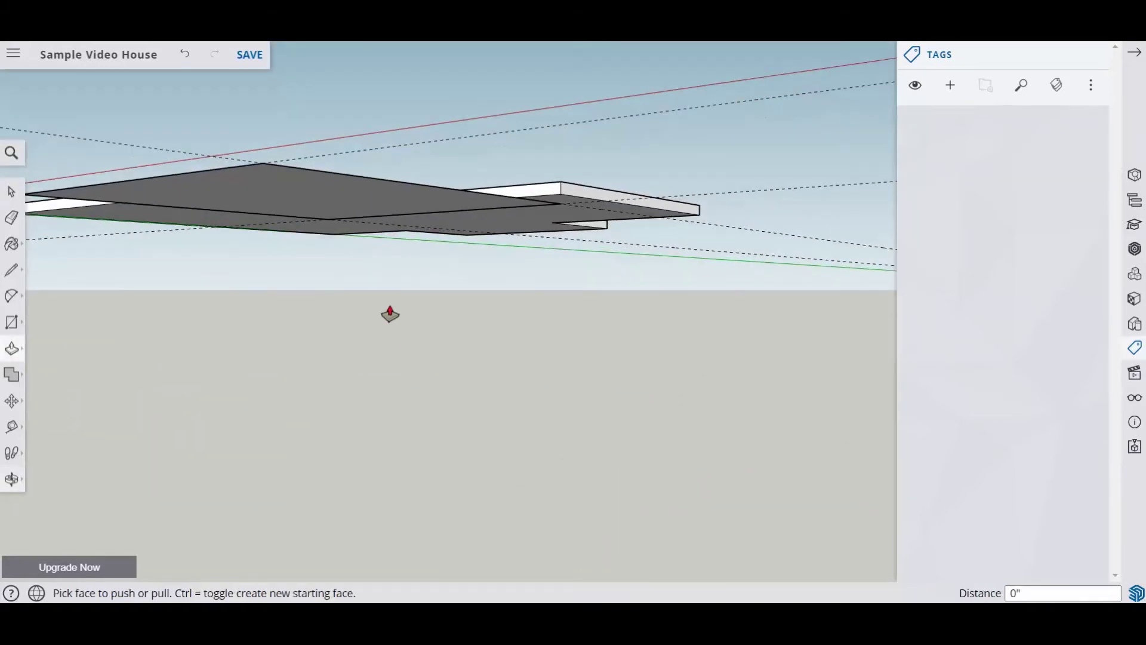
click(309, 200)
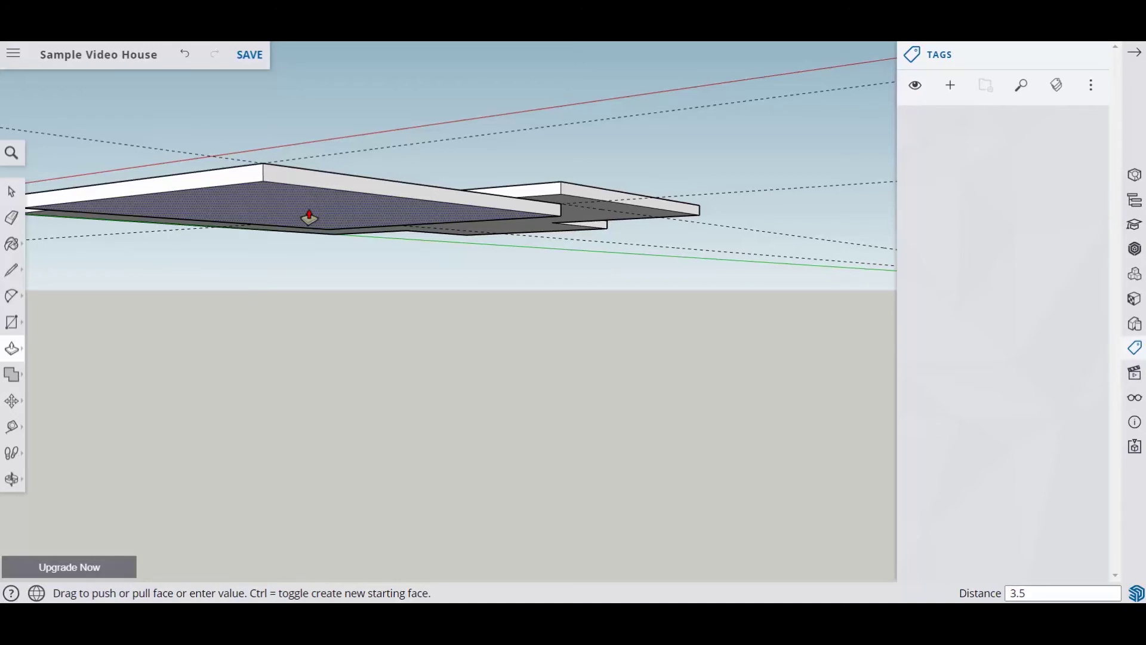
text(3.5)
key(Return)
middle_drag(340, 244, 84, 269)
mouse_move(153, 295)
middle_down()
mouse_move(163, 370)
mouse_move(464, 293)
mouse_move(332, 346)
middle_up()
click(13, 219)
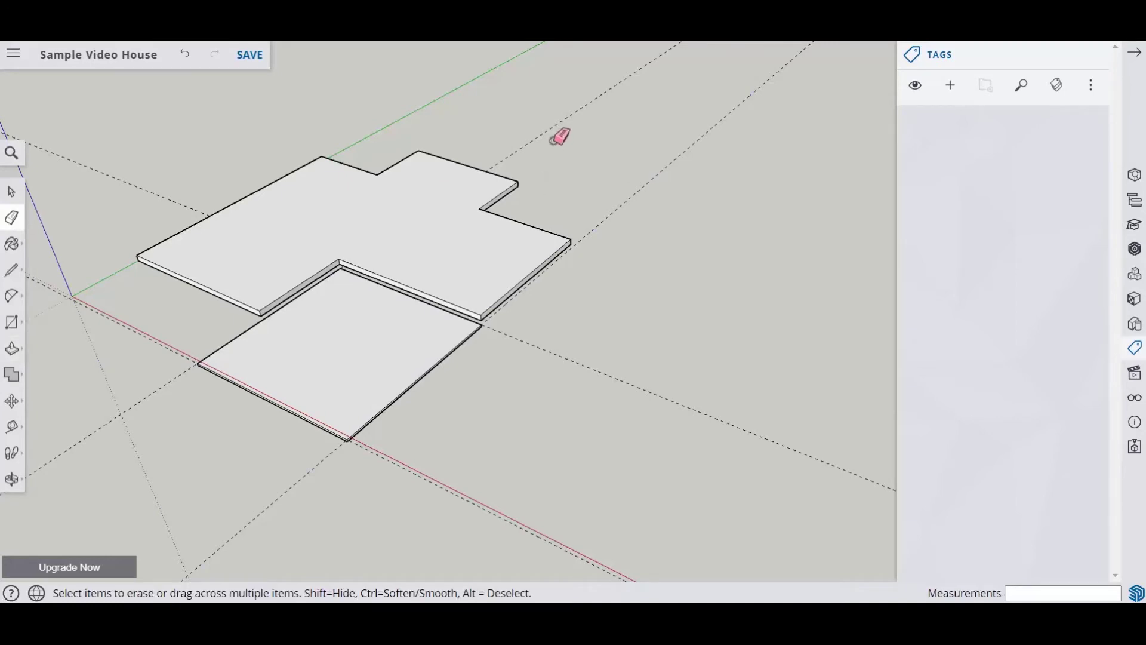
- Erase all the dashed guide lines across the plan with the Eraser, then return to Select
mouse_move(560, 138)
mouse_down()
mouse_move(519, 128)
mouse_move(295, 127)
mouse_move(109, 150)
mouse_move(55, 256)
mouse_move(59, 320)
mouse_up()
mouse_move(388, 496)
middle_down()
mouse_move(371, 491)
mouse_move(460, 560)
mouse_move(499, 525)
middle_up()
scroll(555, 460, down, 2)
scroll(555, 466, up, 2)
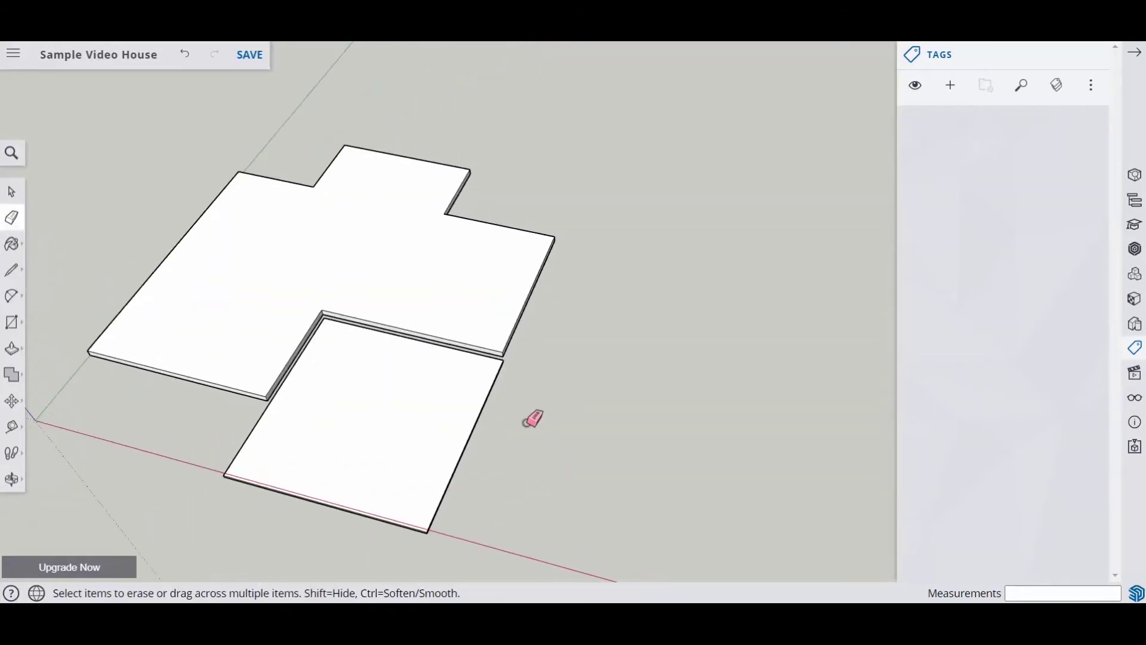
click(13, 194)
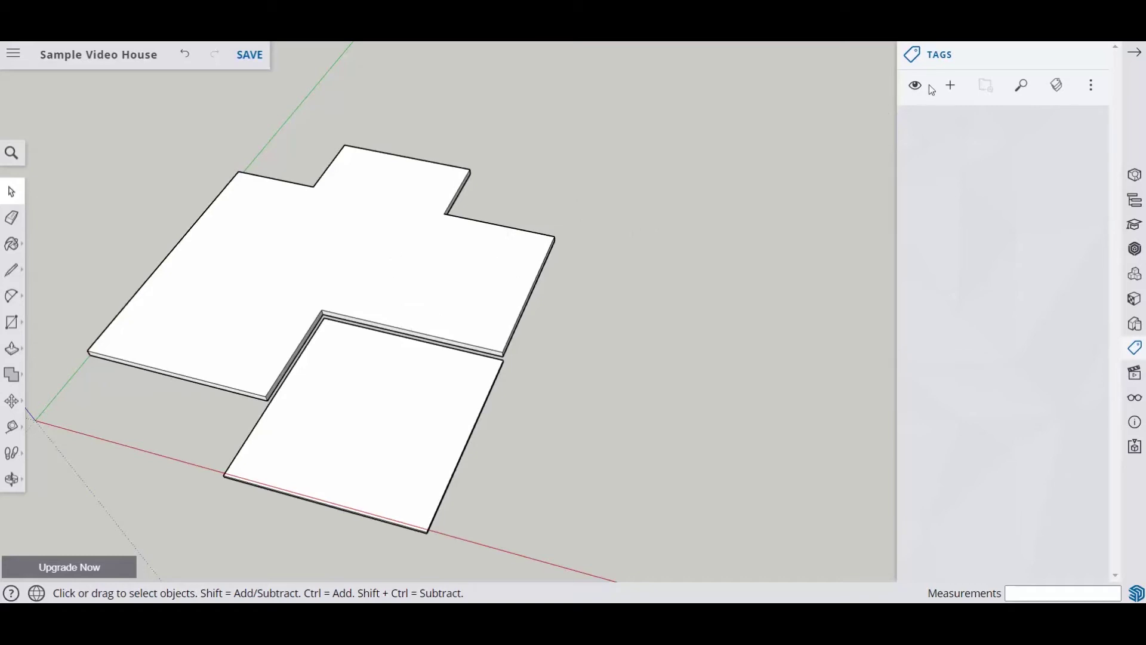
- Create a new tag named 'Floor System'
click(952, 87)
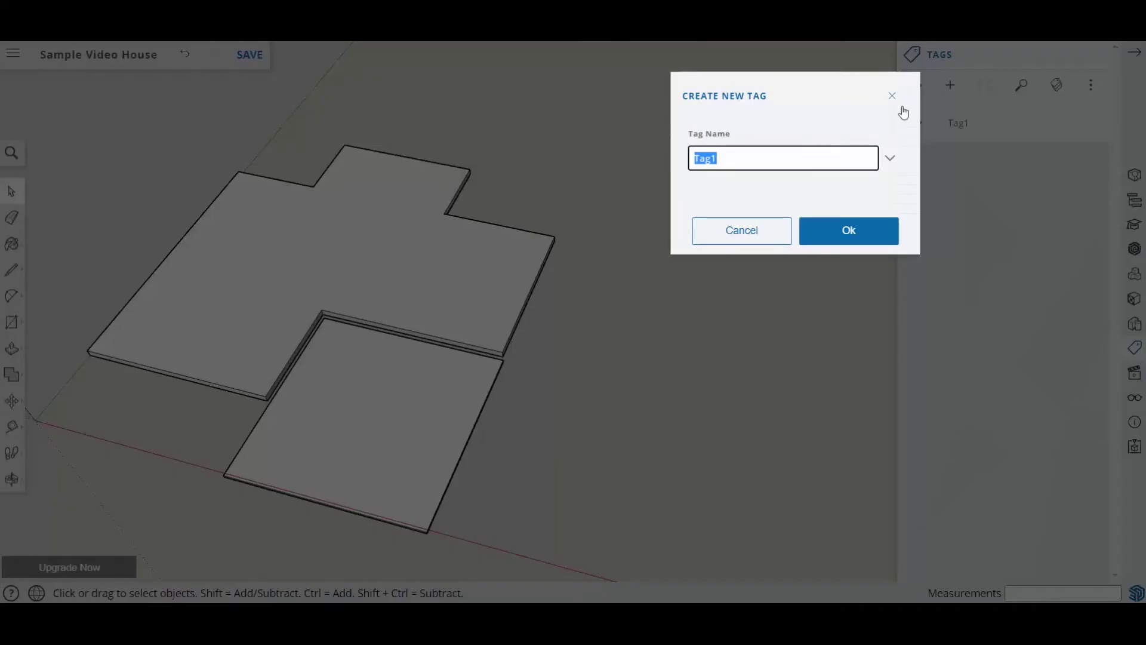
text(Floor system)
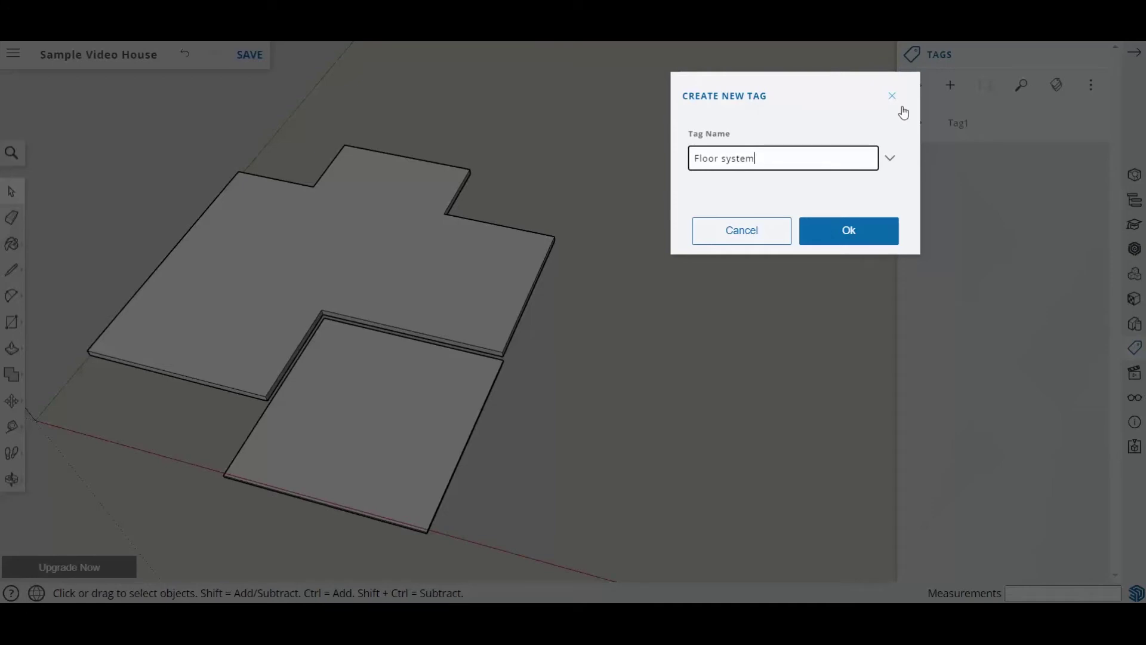
double_click(726, 157)
text(System)
click(826, 222)
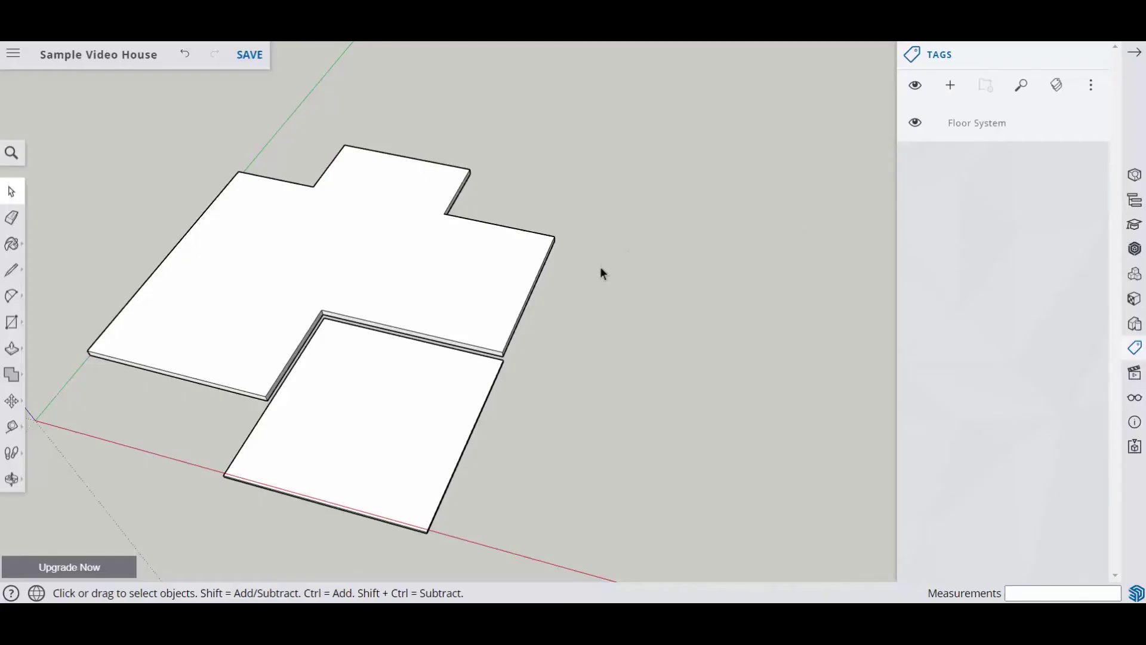
- Assign both floor slabs to the Floor System tag and toggle its visibility to verify
middle_drag(461, 178, 576, 177)
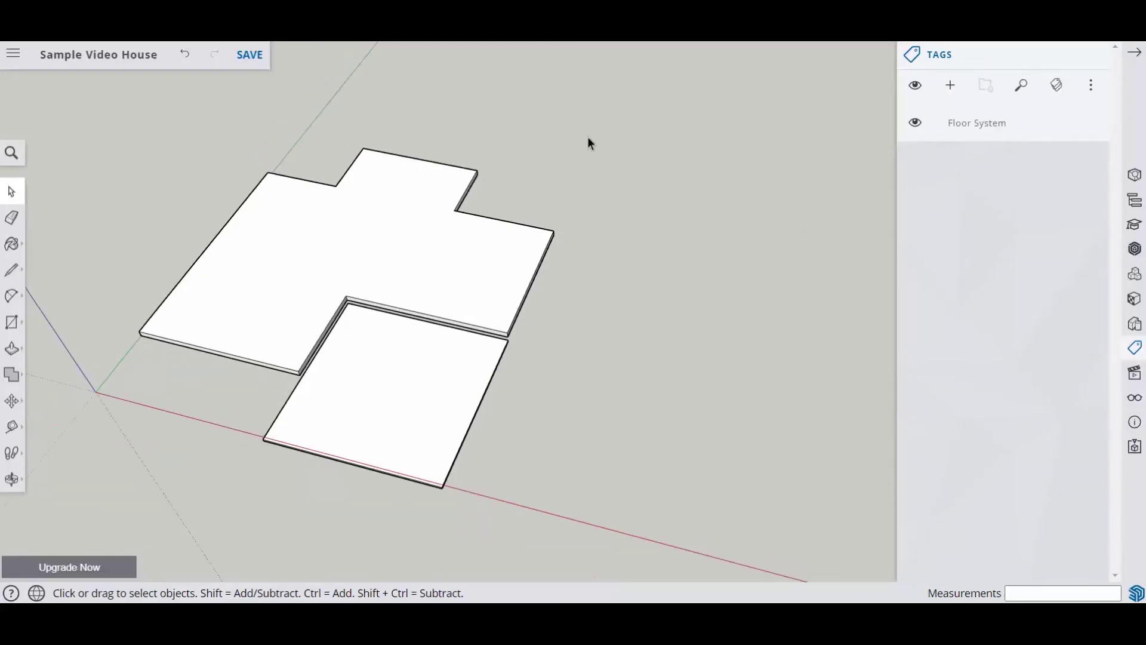
drag(365, 352, 210, 473)
drag(125, 517, 124, 517)
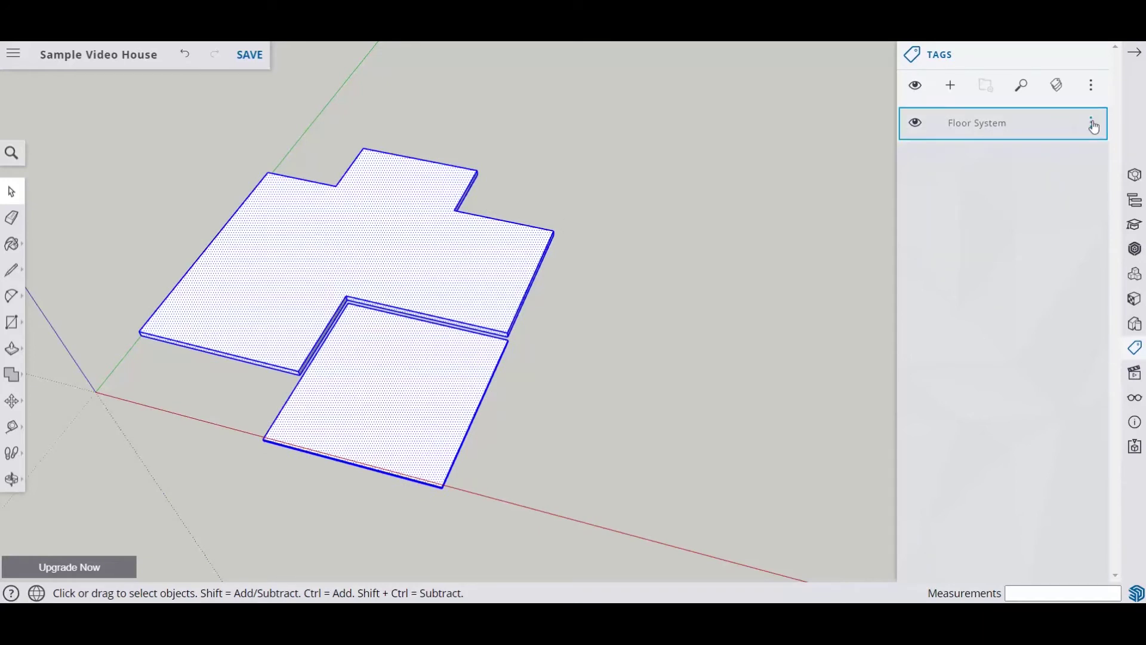
click(1093, 125)
click(999, 126)
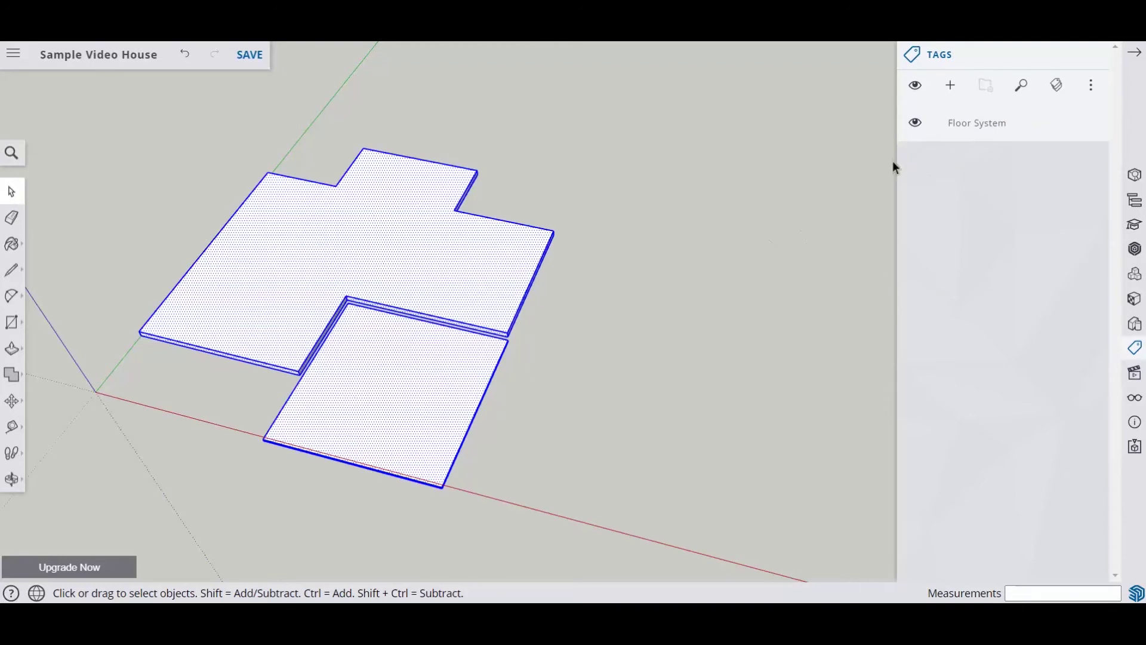
click(915, 124)
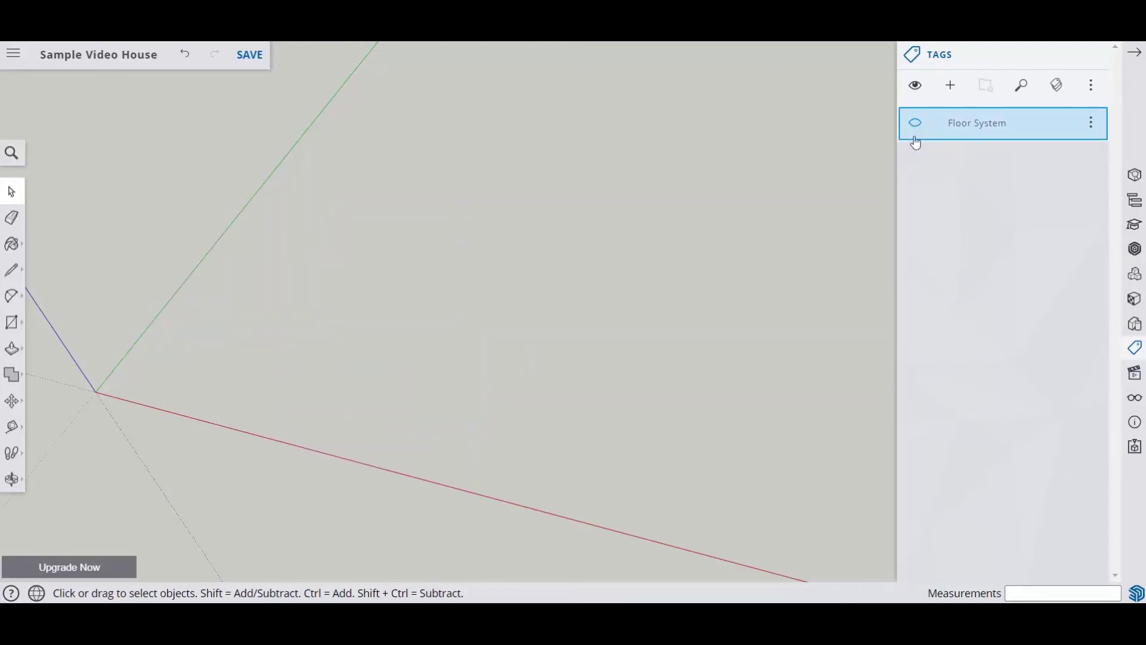
click(917, 125)
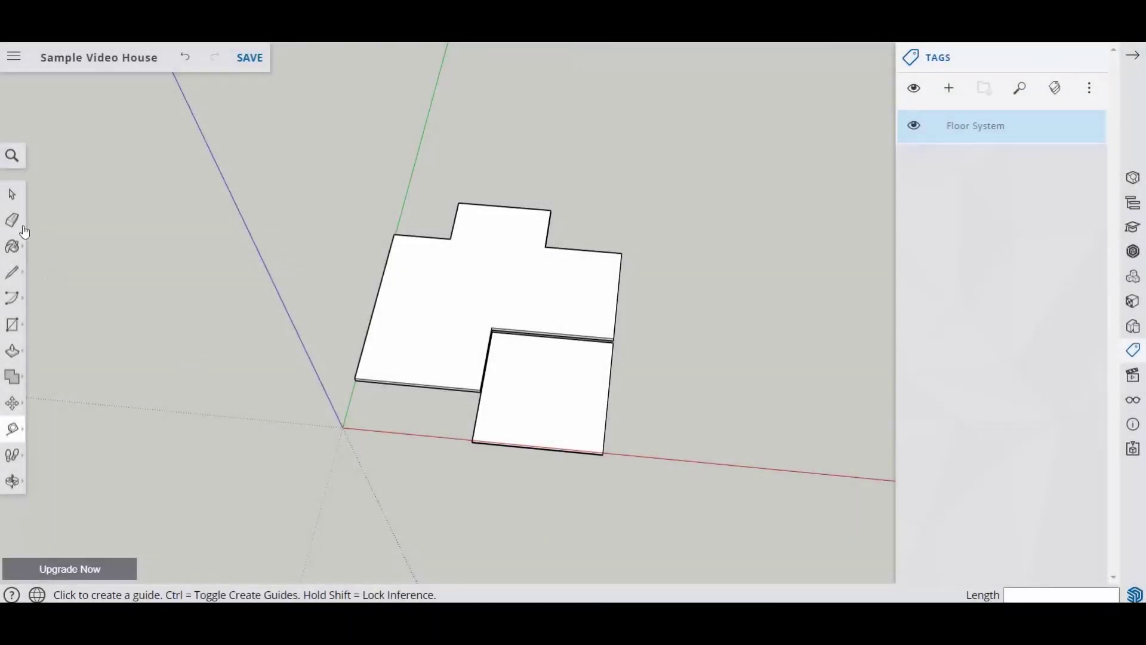
- Return to the Select tool
click(12, 194)
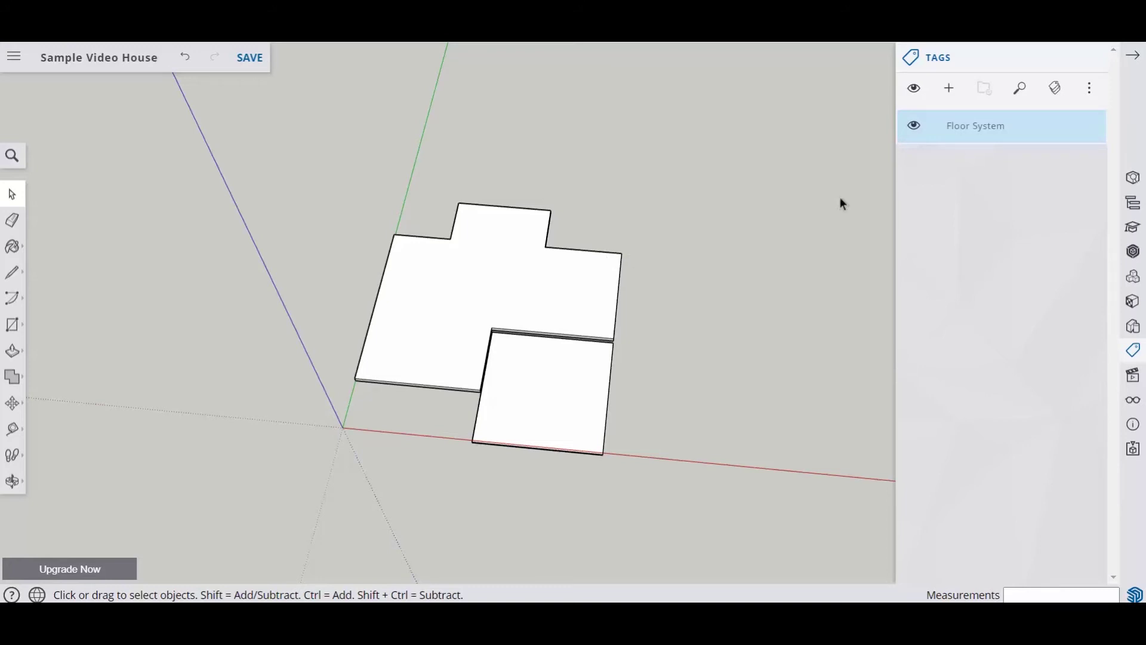
- Add a tag named 'Dimension' in the Tags panel
click(949, 90)
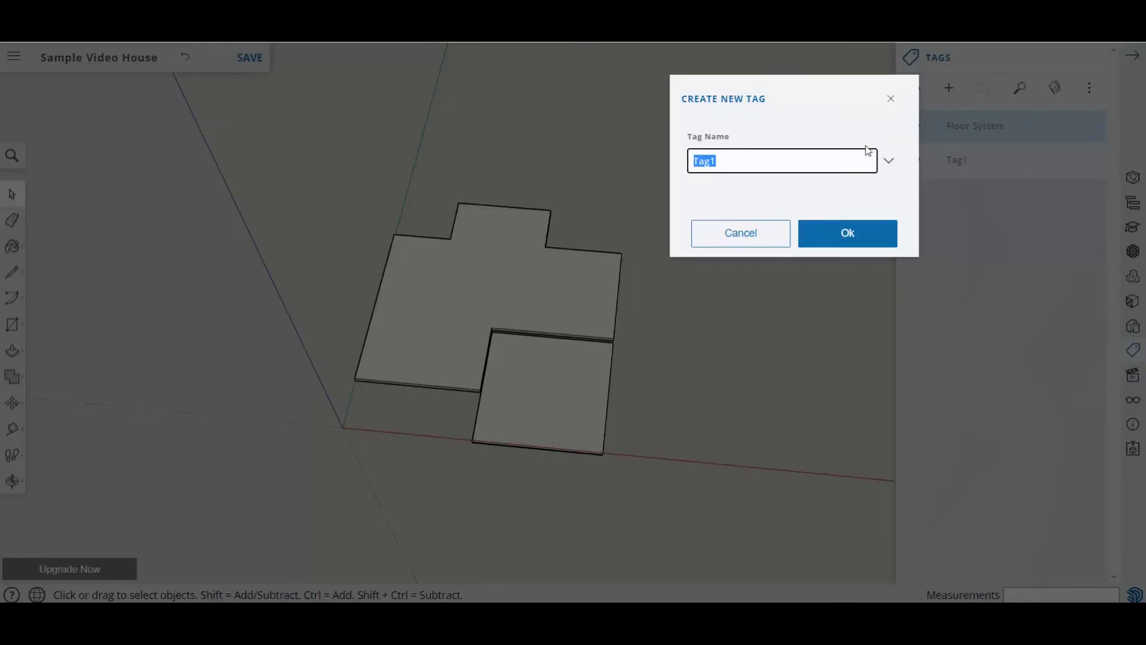
text(Dimension)
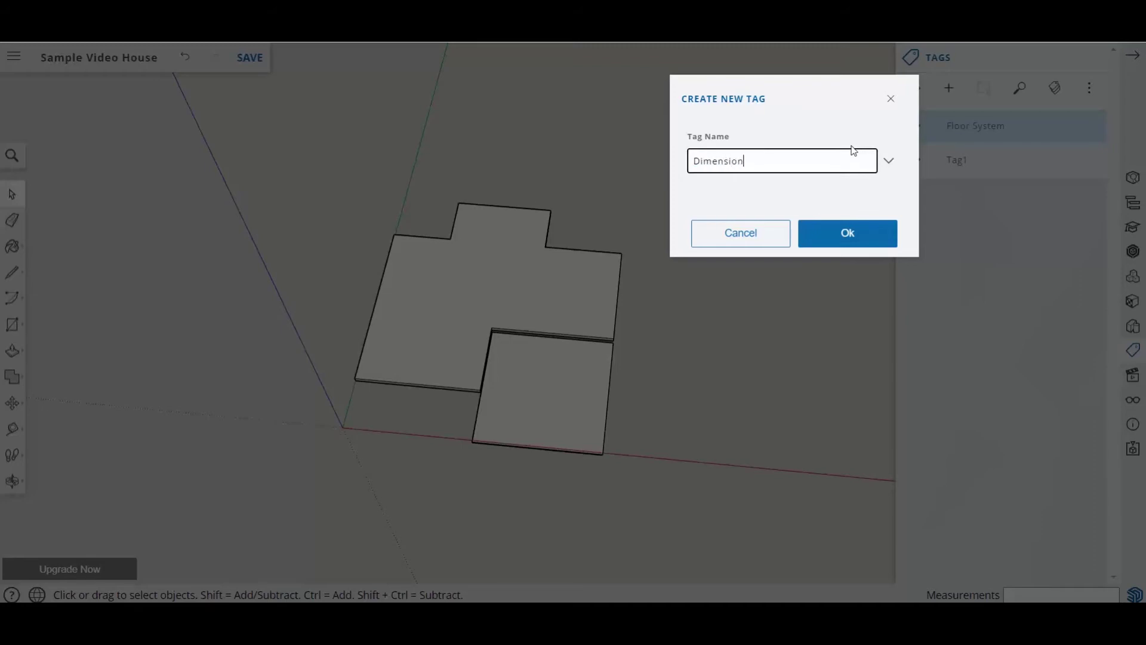
click(842, 245)
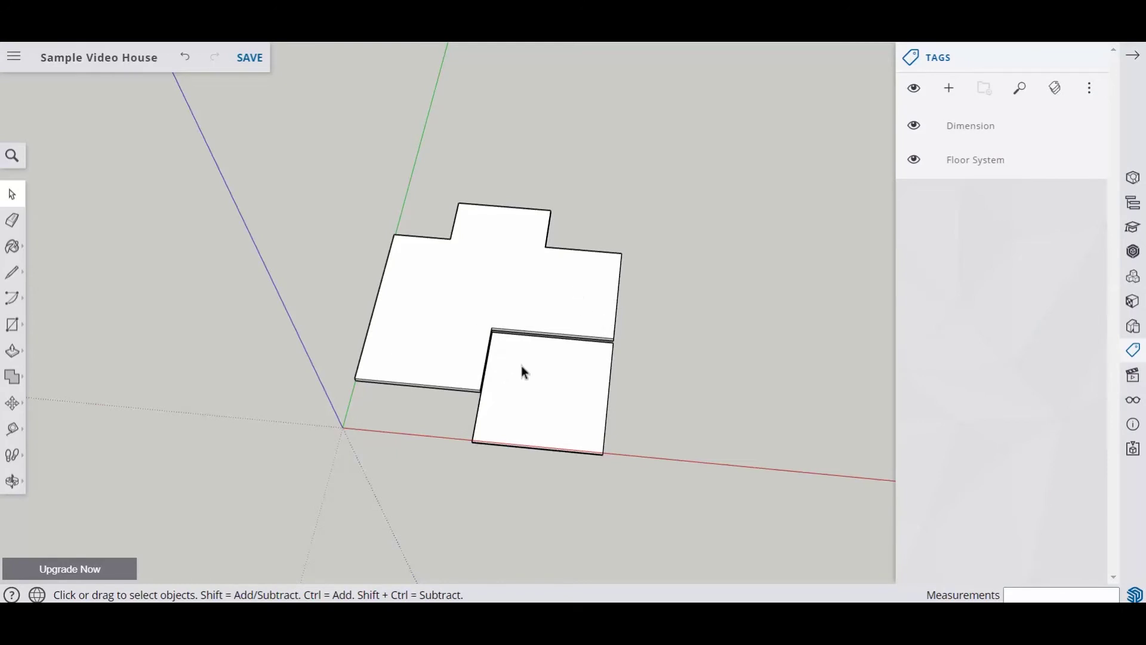
- Check the house and garage slabs by selecting each, deselect, then open the Tape Measure flyout
click(568, 286)
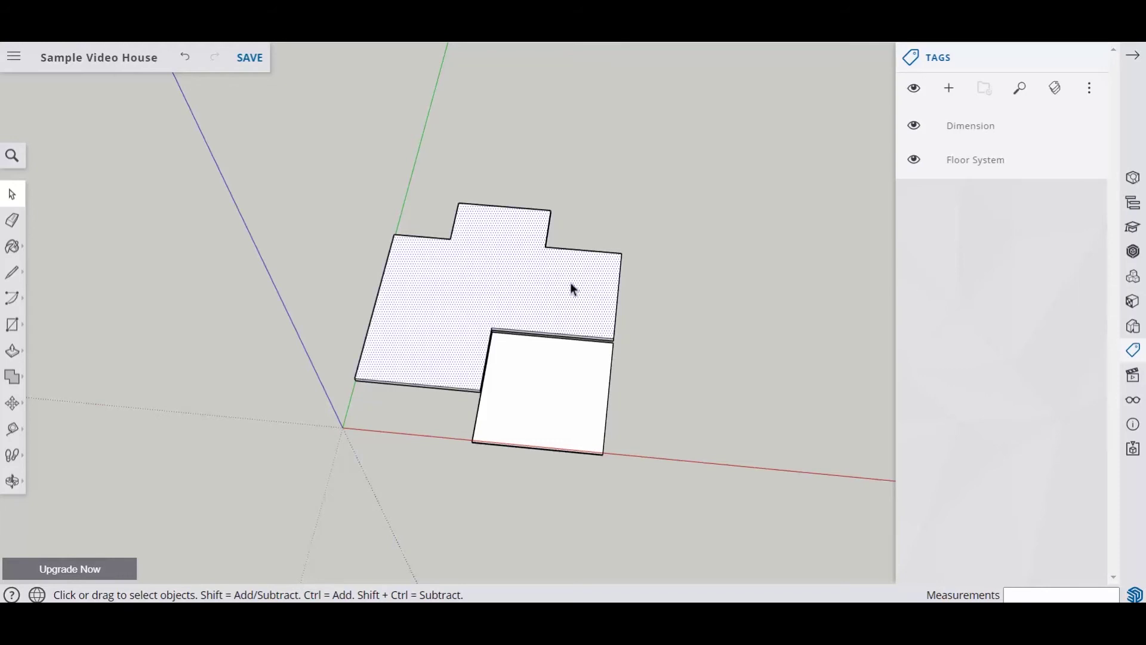
click(583, 371)
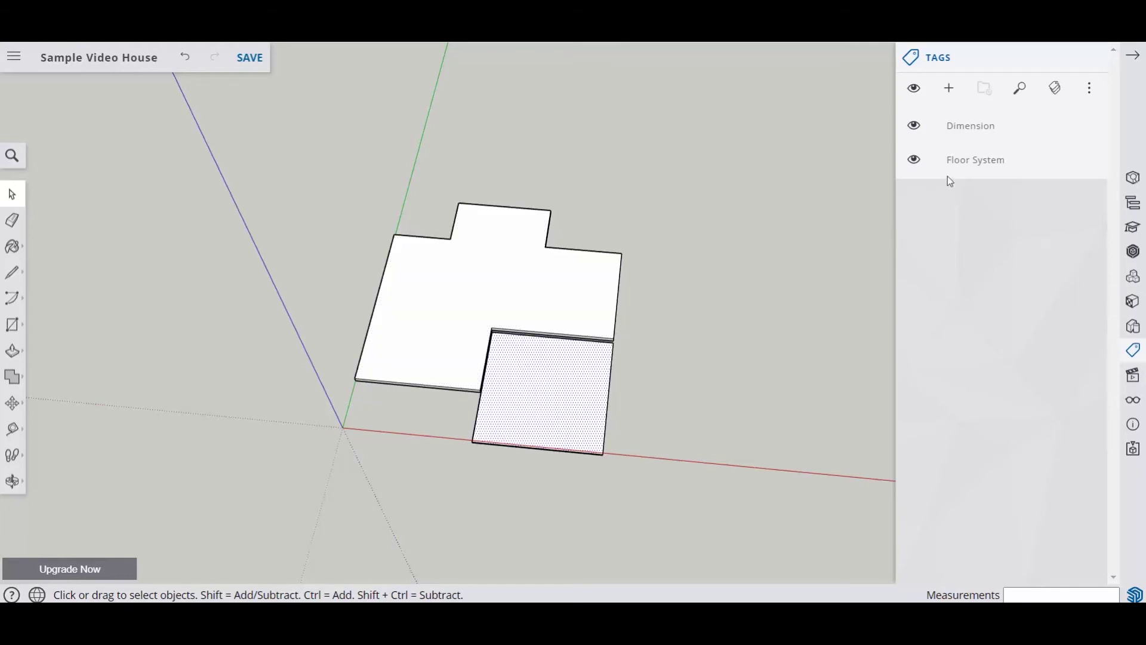
click(681, 221)
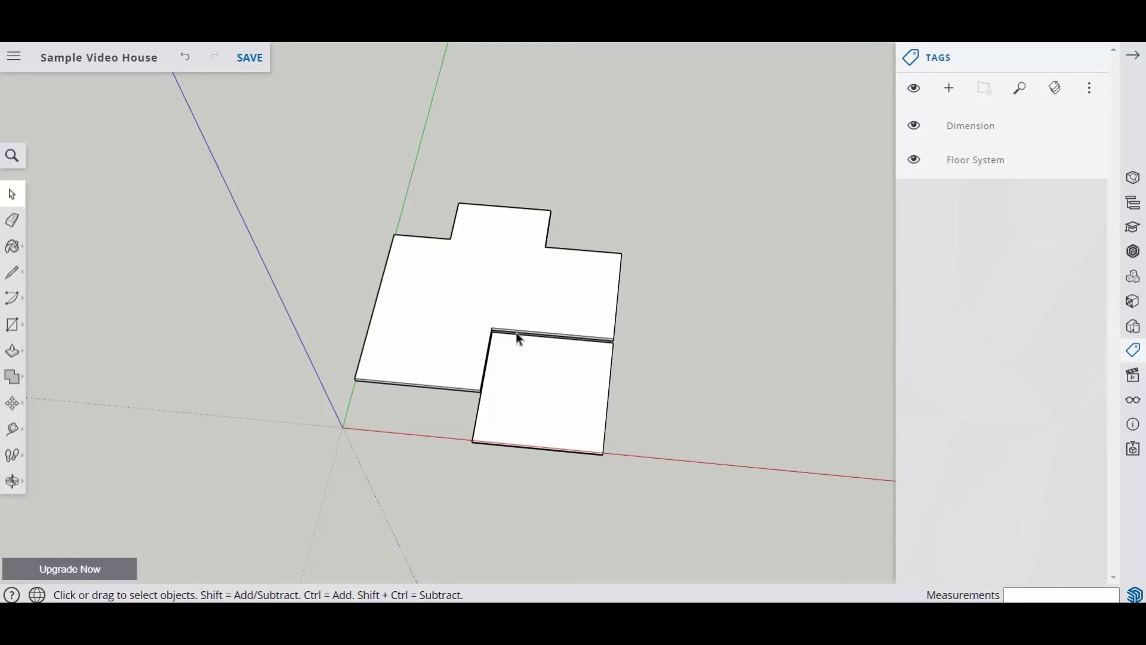
click(549, 275)
click(559, 357)
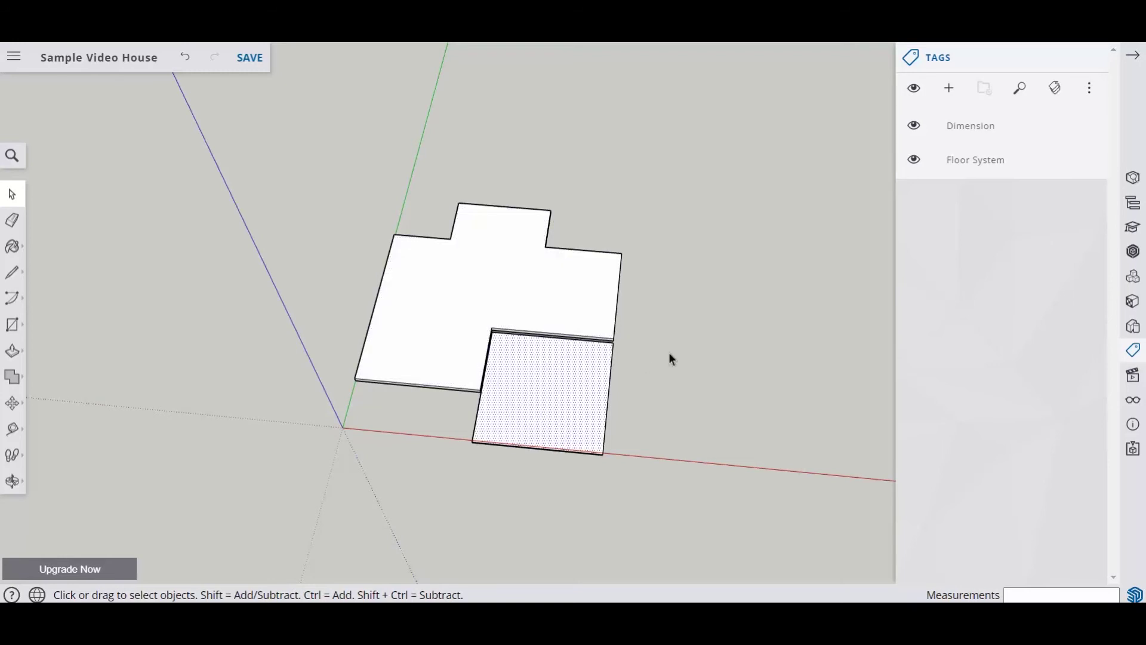
click(659, 260)
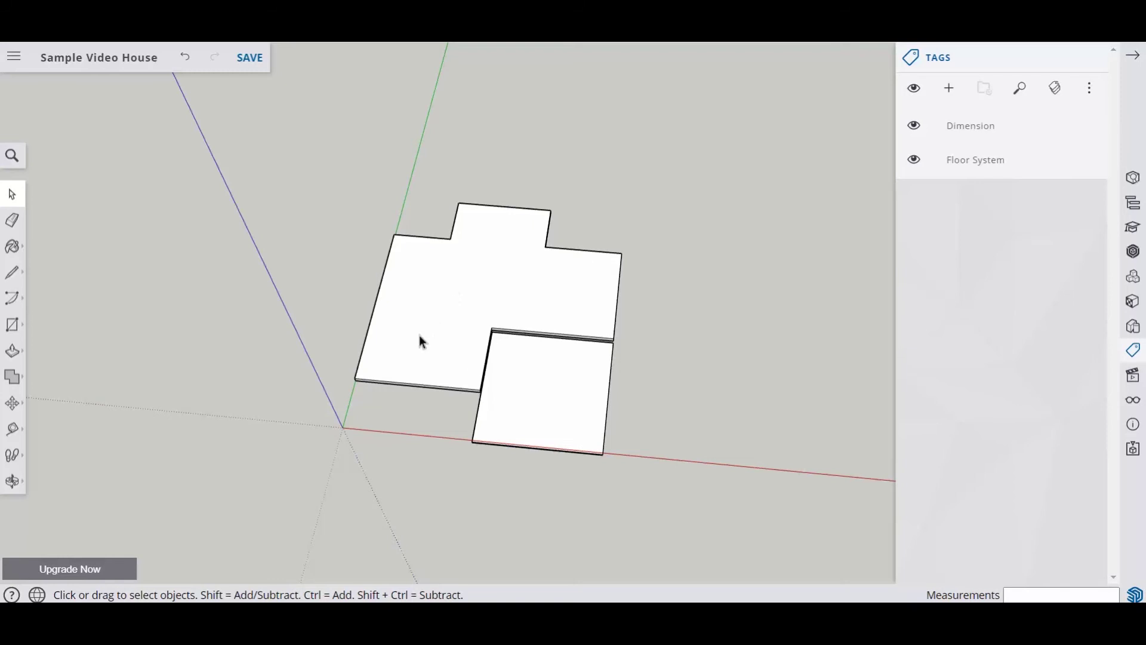
click(21, 436)
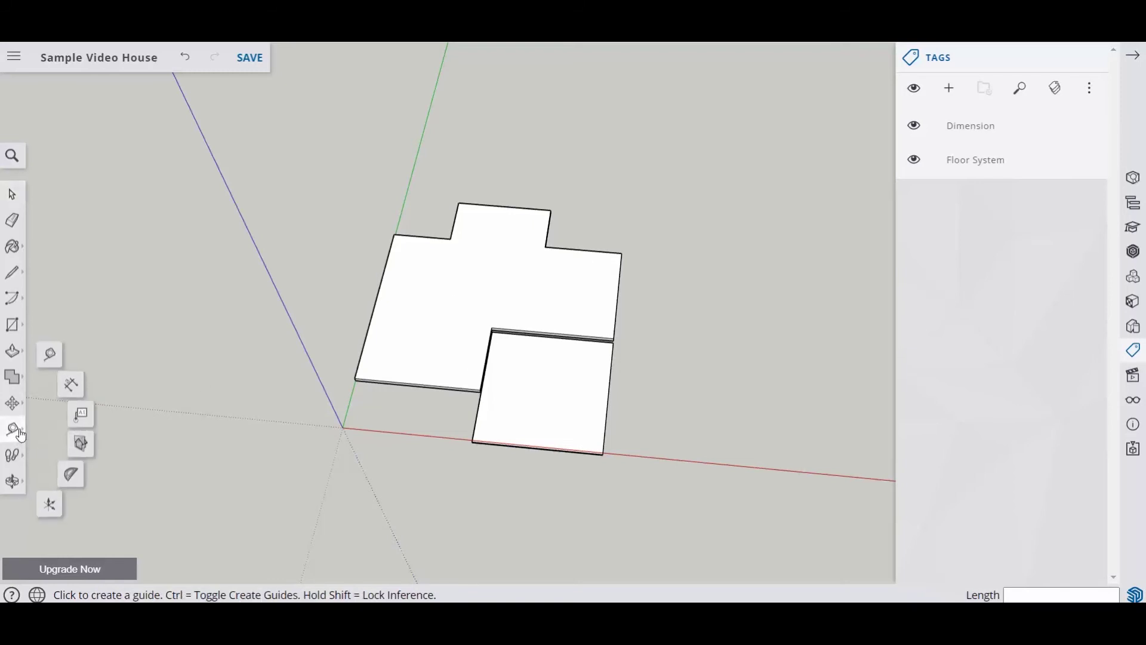
- Dimension the house slab's front edge at 24', placed below the slab
click(72, 388)
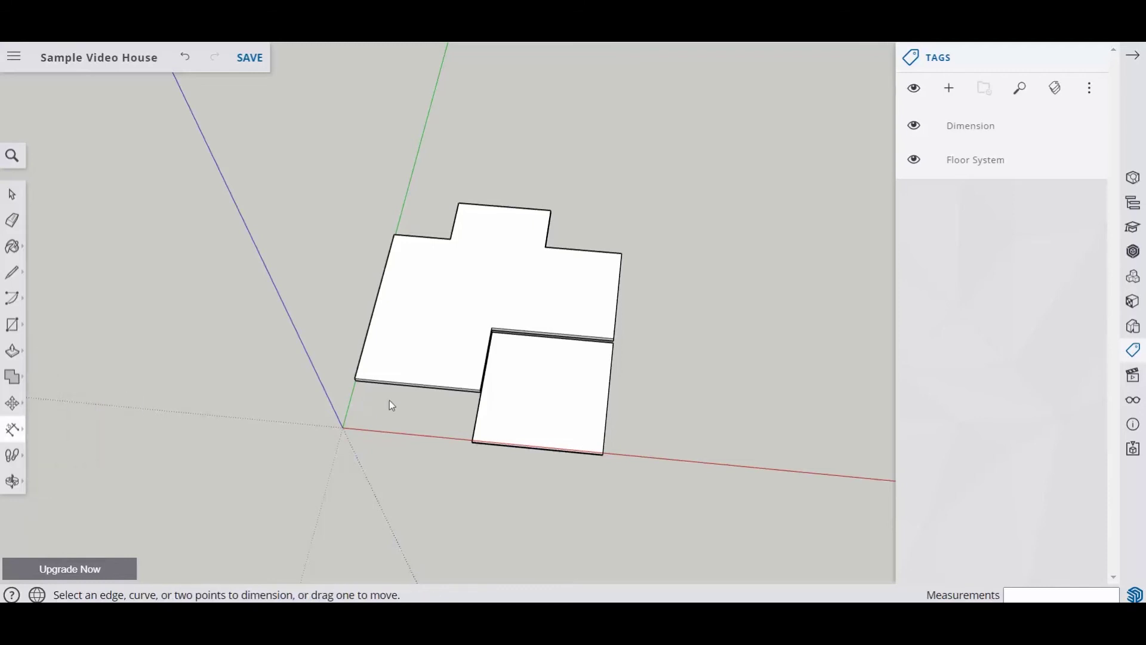
scroll(414, 391, up, 5)
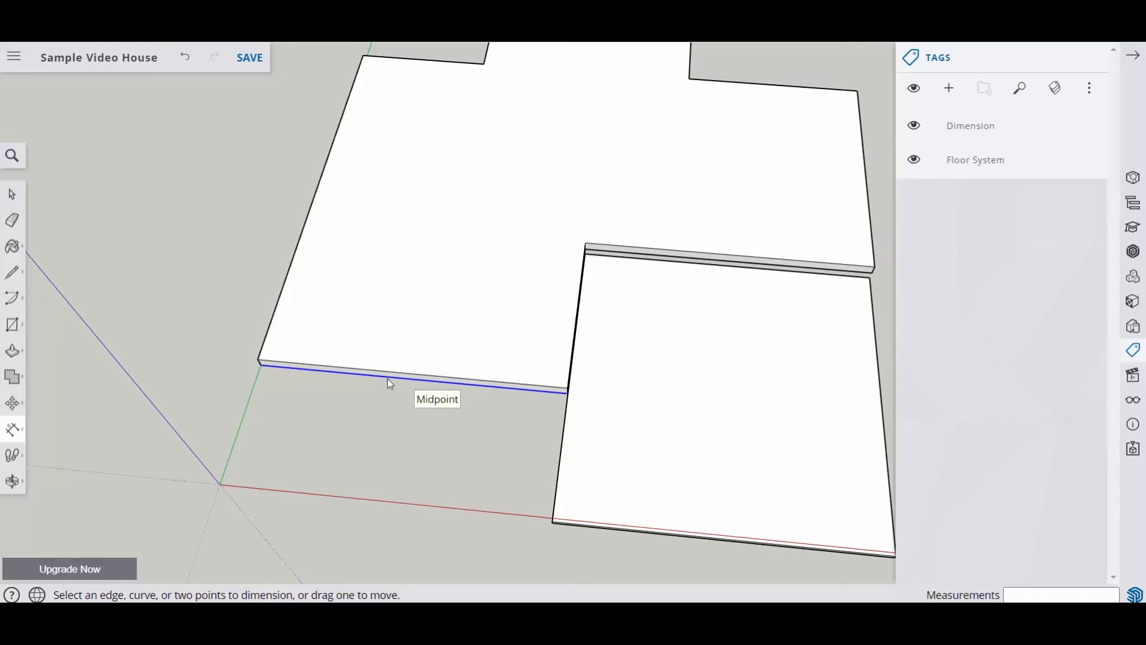
click(387, 380)
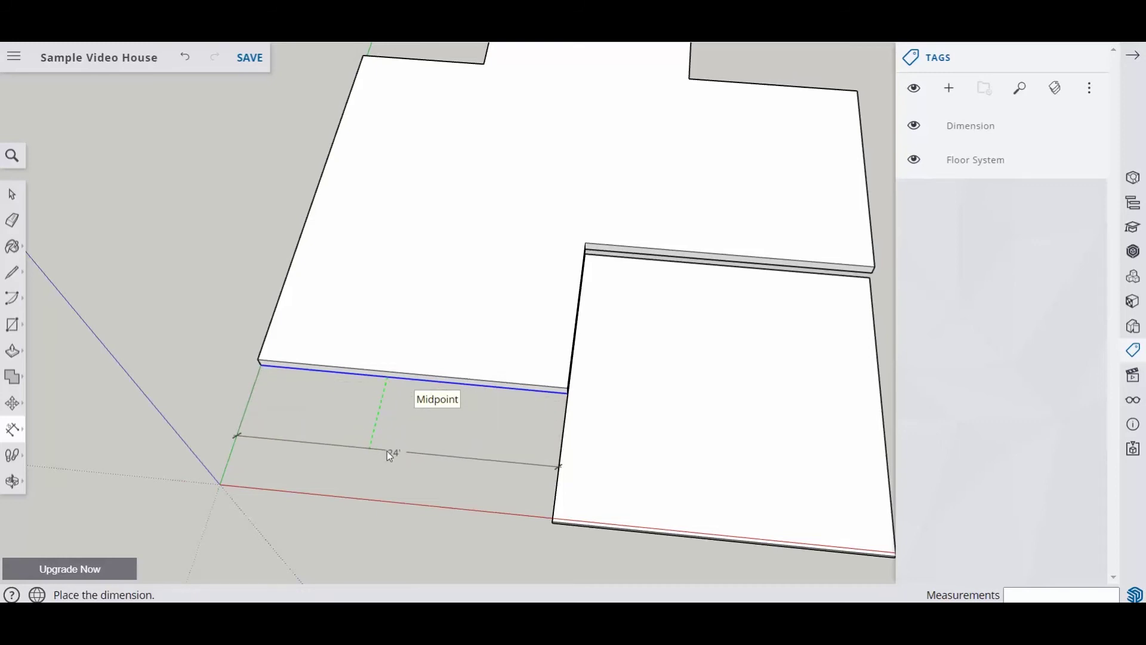
scroll(380, 448, down, 3)
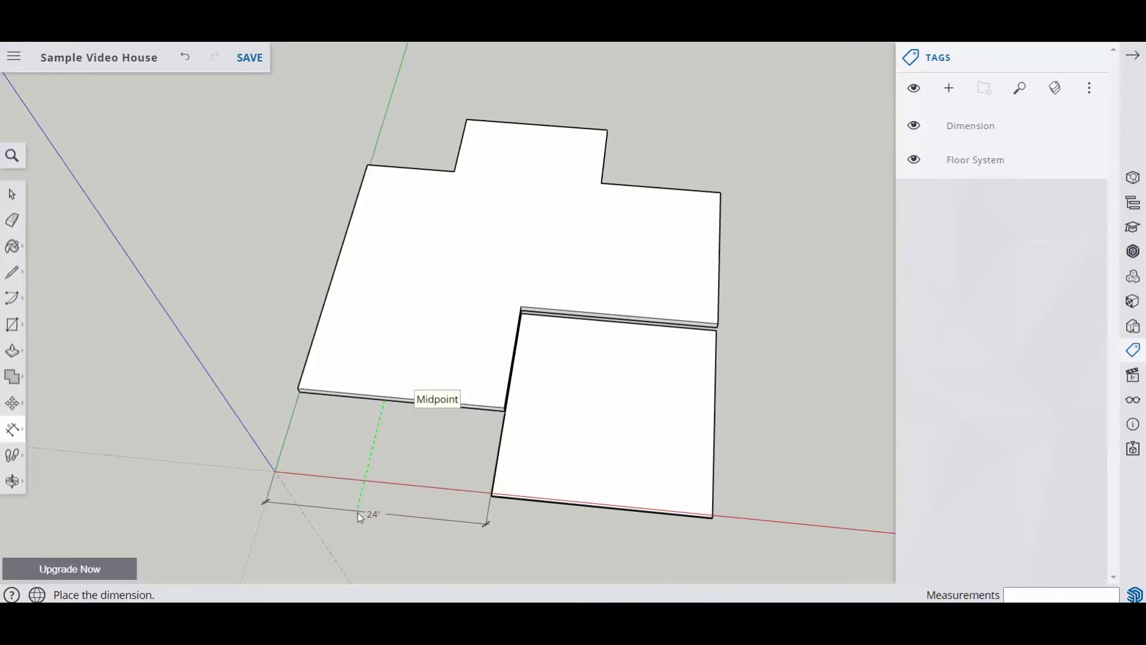
click(357, 513)
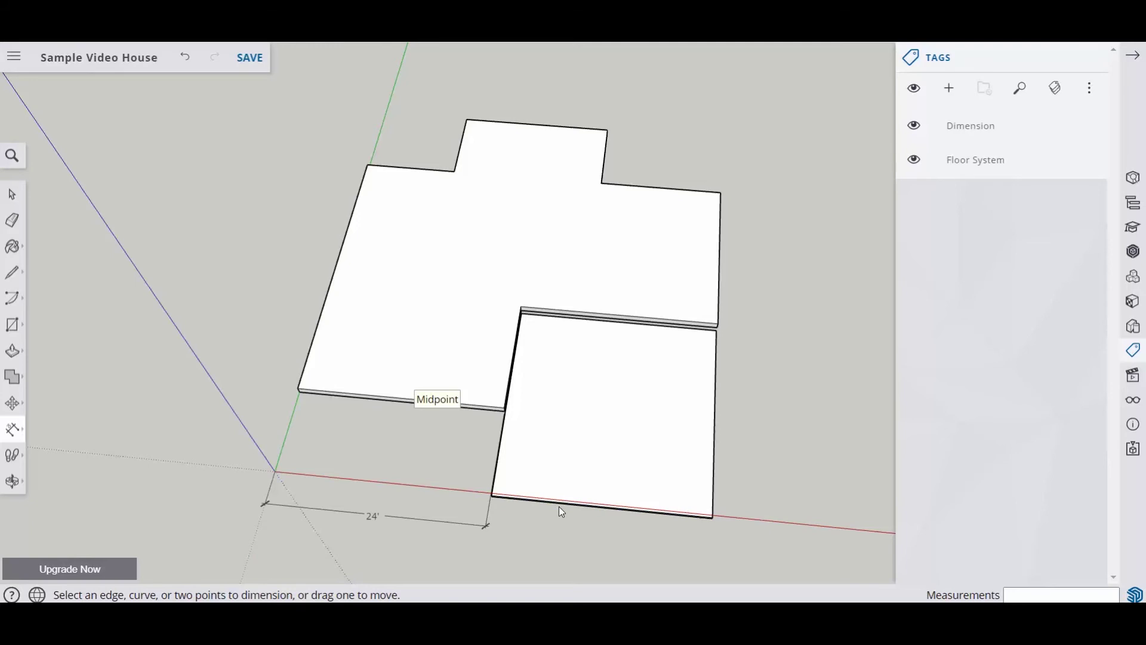
- Dimension the garage slab's front and side edges, each 24', placed outside the slab
scroll(559, 507, up, 2)
middle_drag(560, 504, 545, 430)
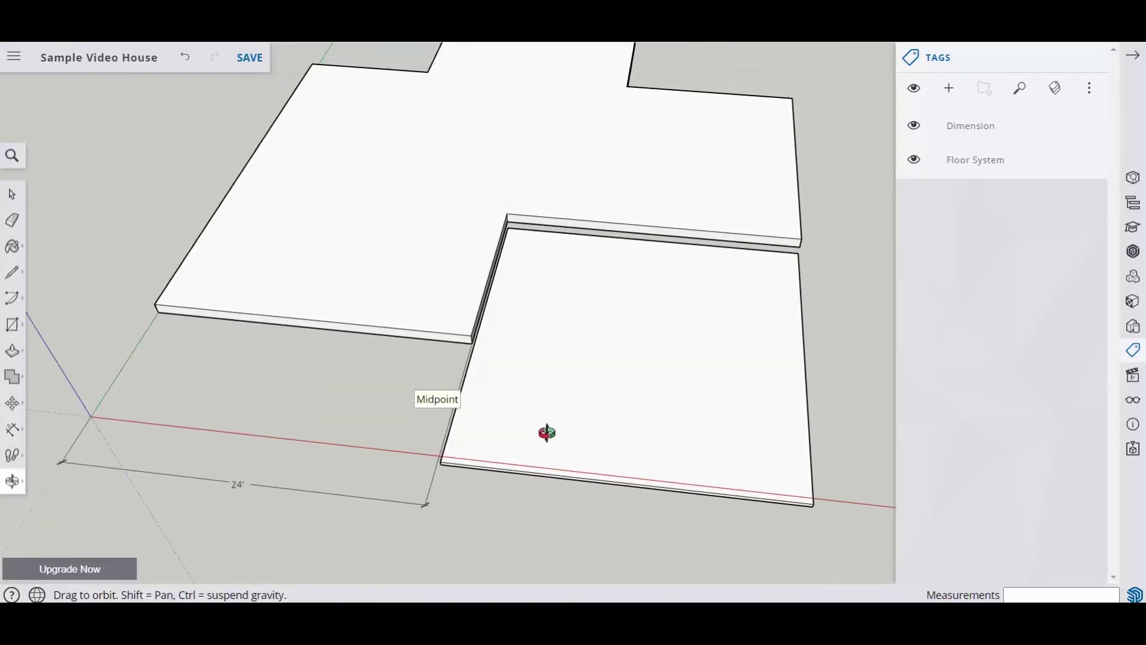
click(548, 481)
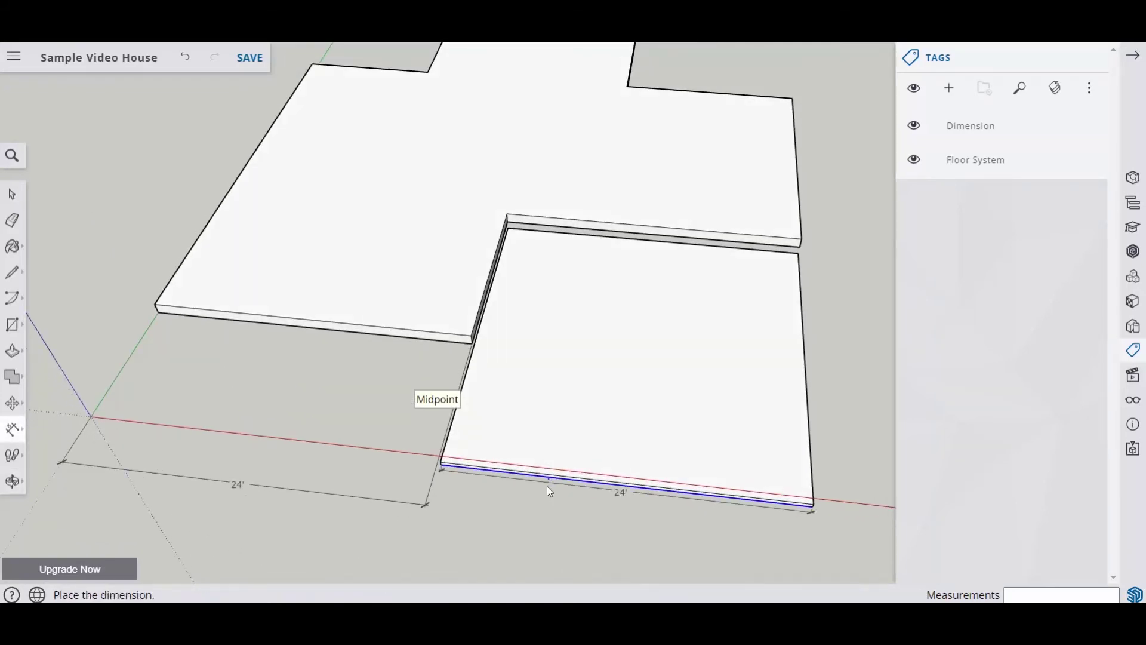
click(469, 511)
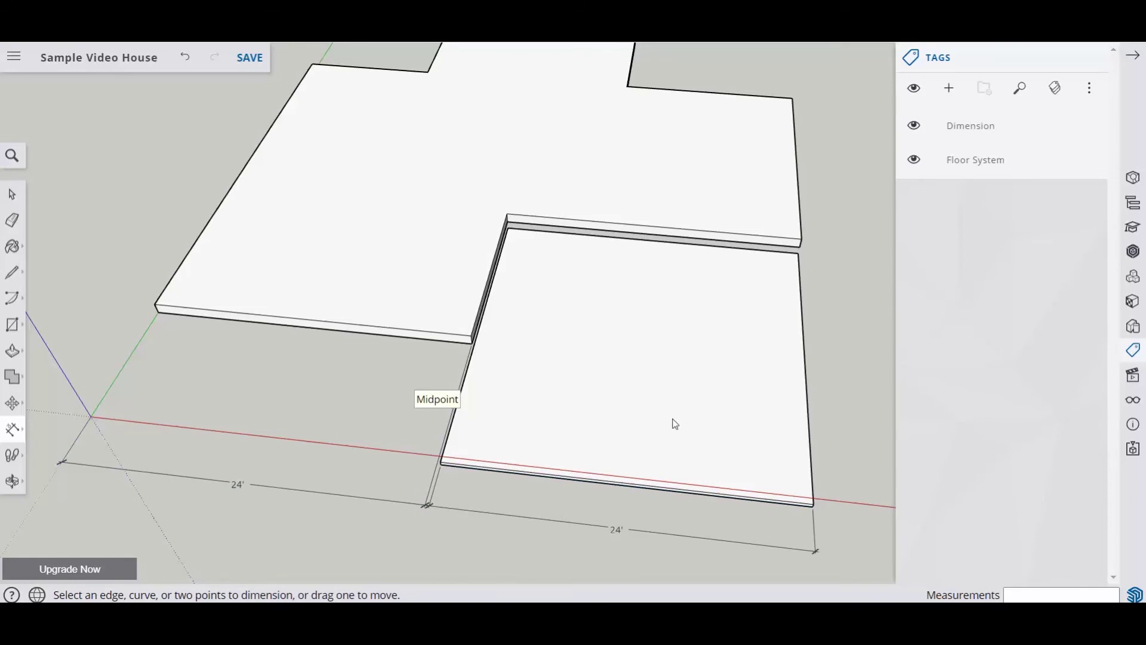
middle_drag(760, 412, 325, 313)
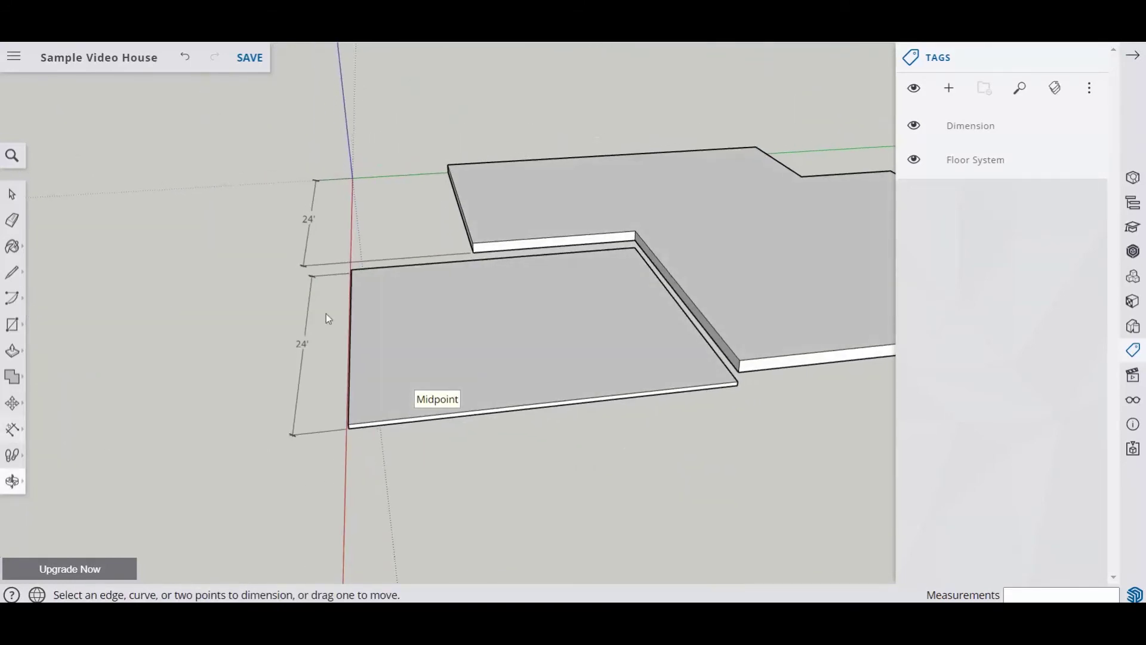
click(509, 411)
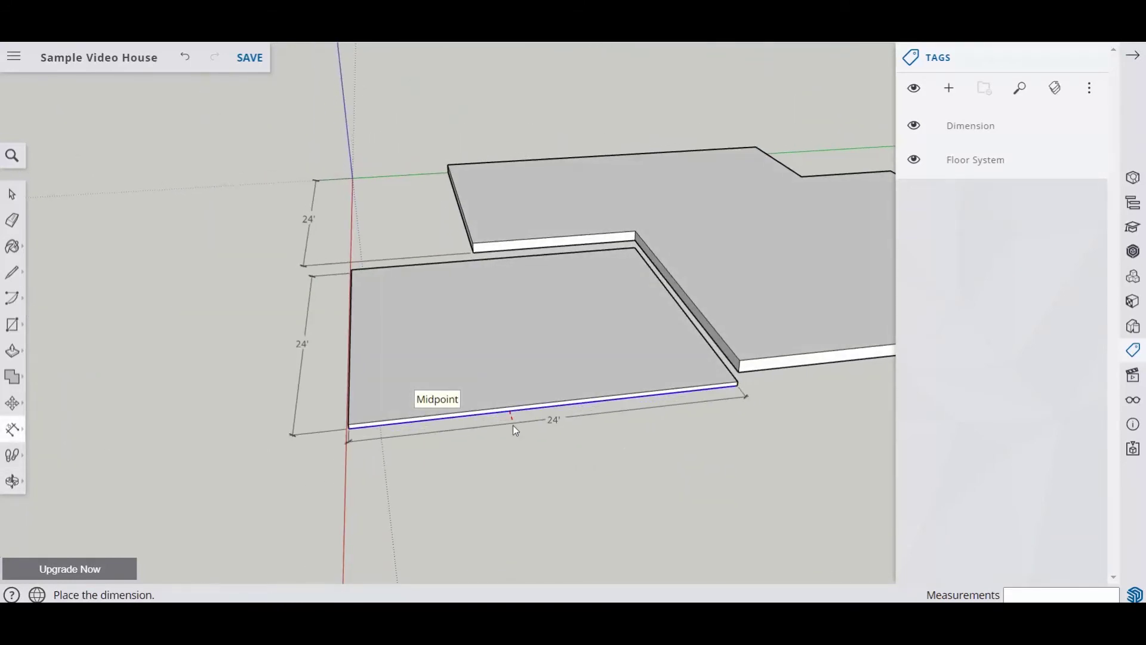
click(527, 455)
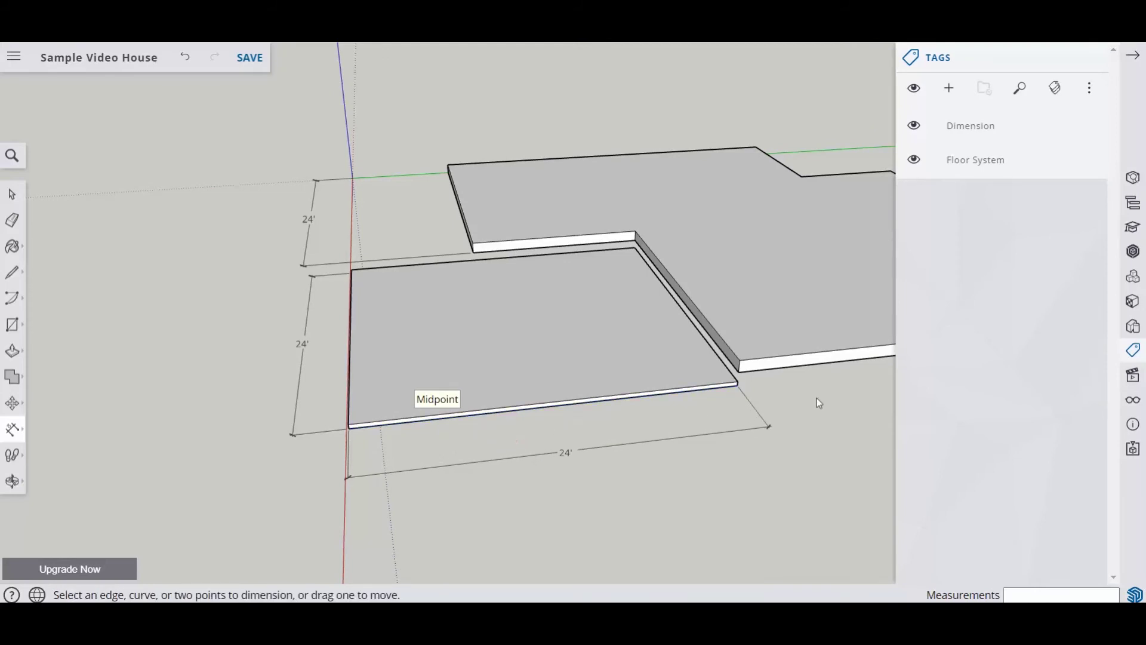
middle_drag(817, 398, 613, 386)
scroll(643, 386, down, 3)
- Dimension the house slab edges measuring 21', 16' and 20'
scroll(746, 373, up, 2)
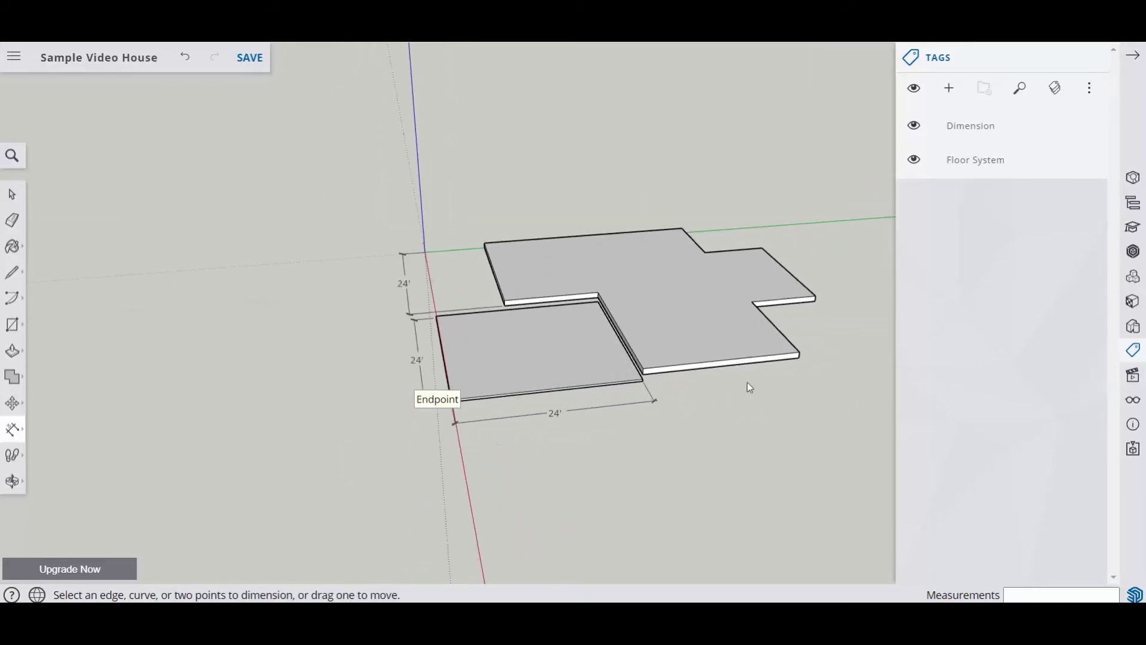
click(750, 370)
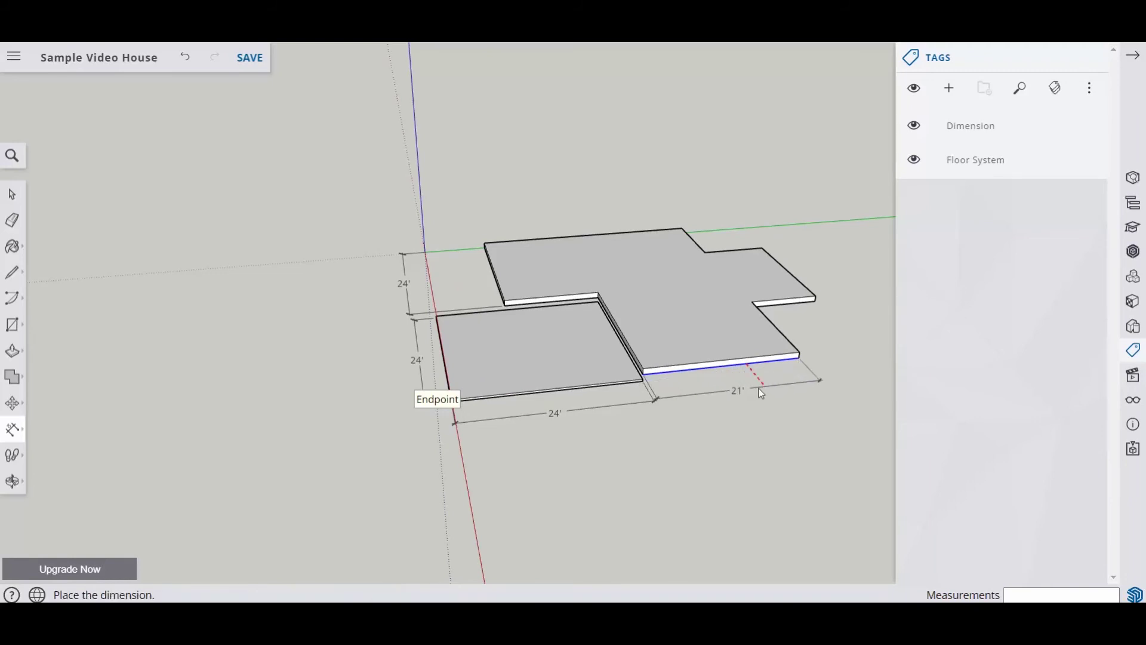
click(762, 393)
middle_drag(762, 393, 602, 409)
click(604, 389)
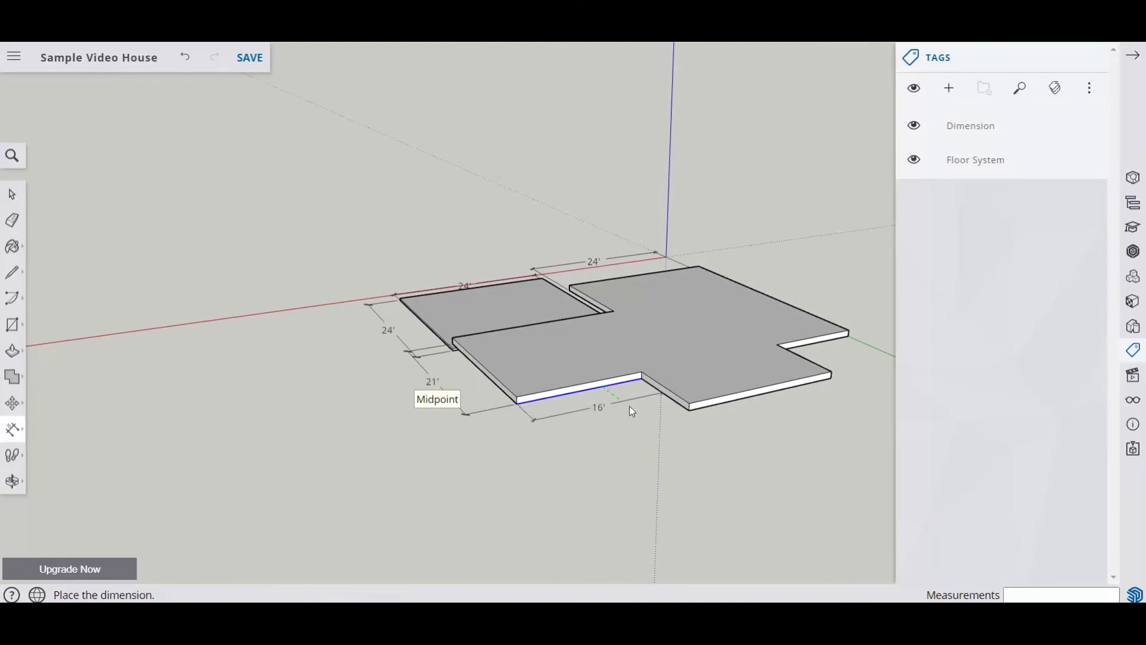
click(684, 441)
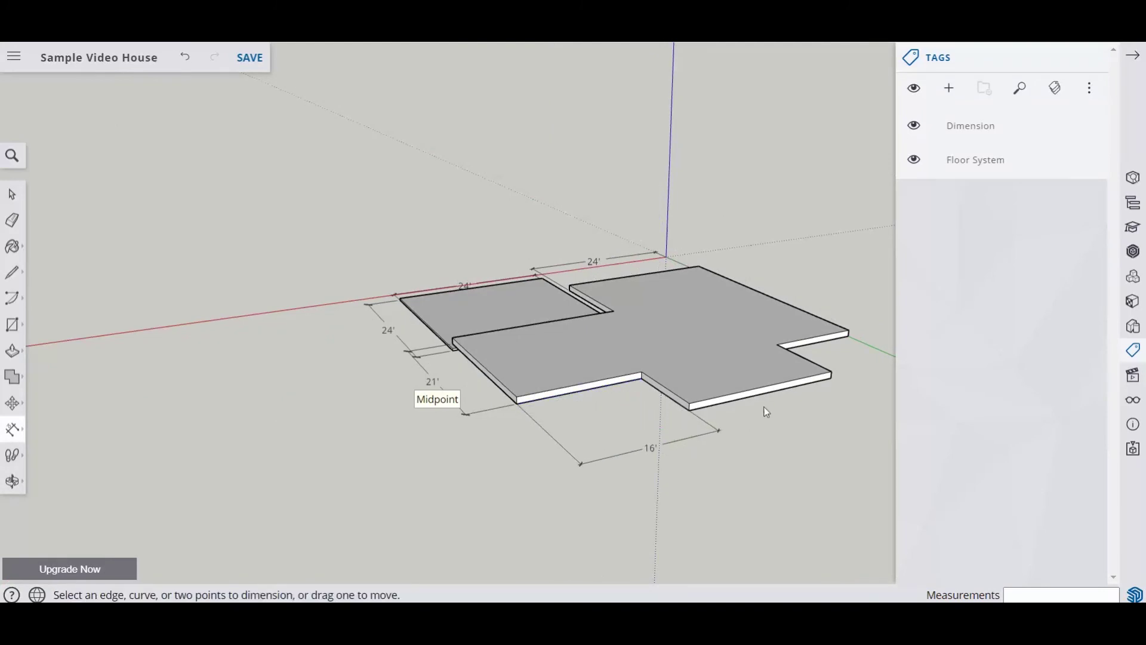
click(753, 404)
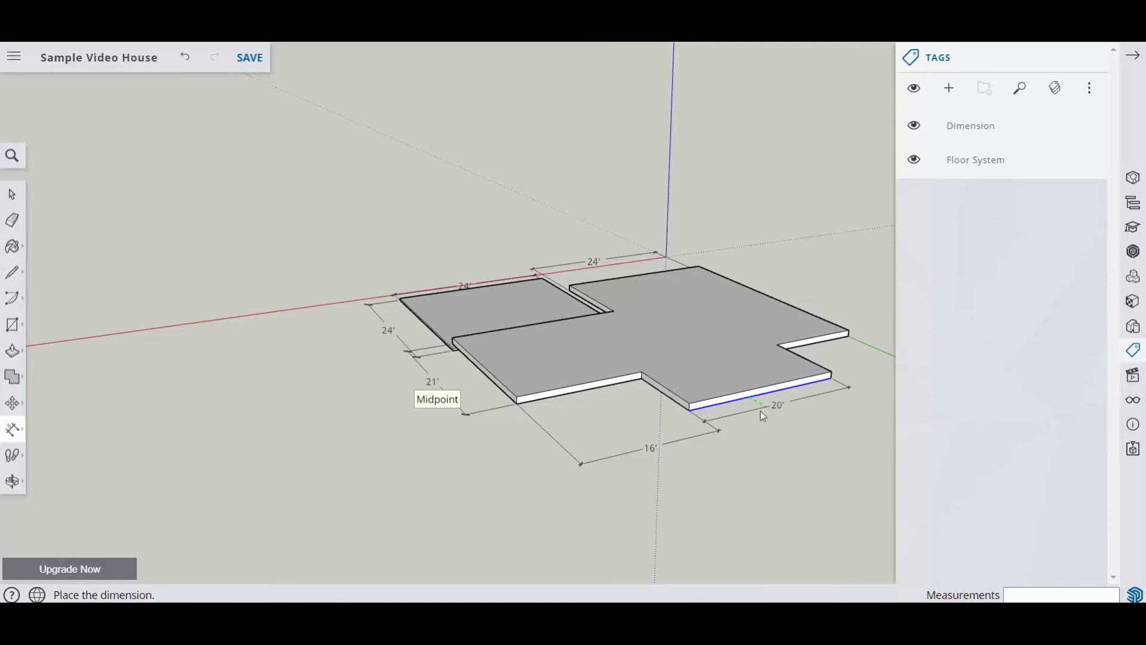
click(770, 424)
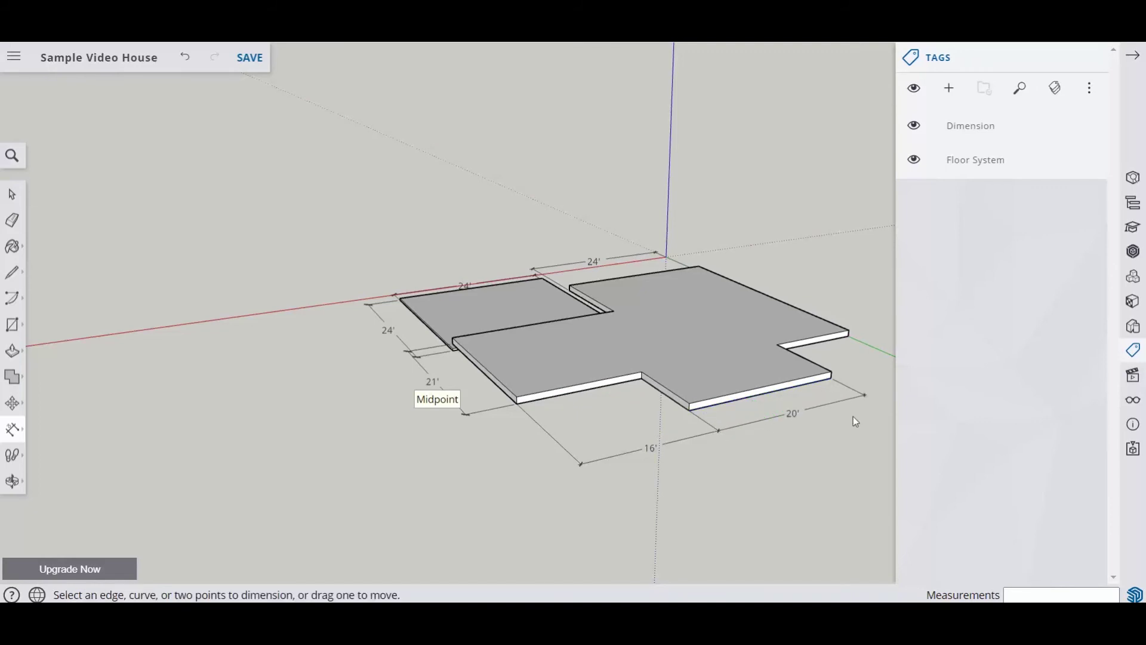
middle_drag(716, 416, 625, 413)
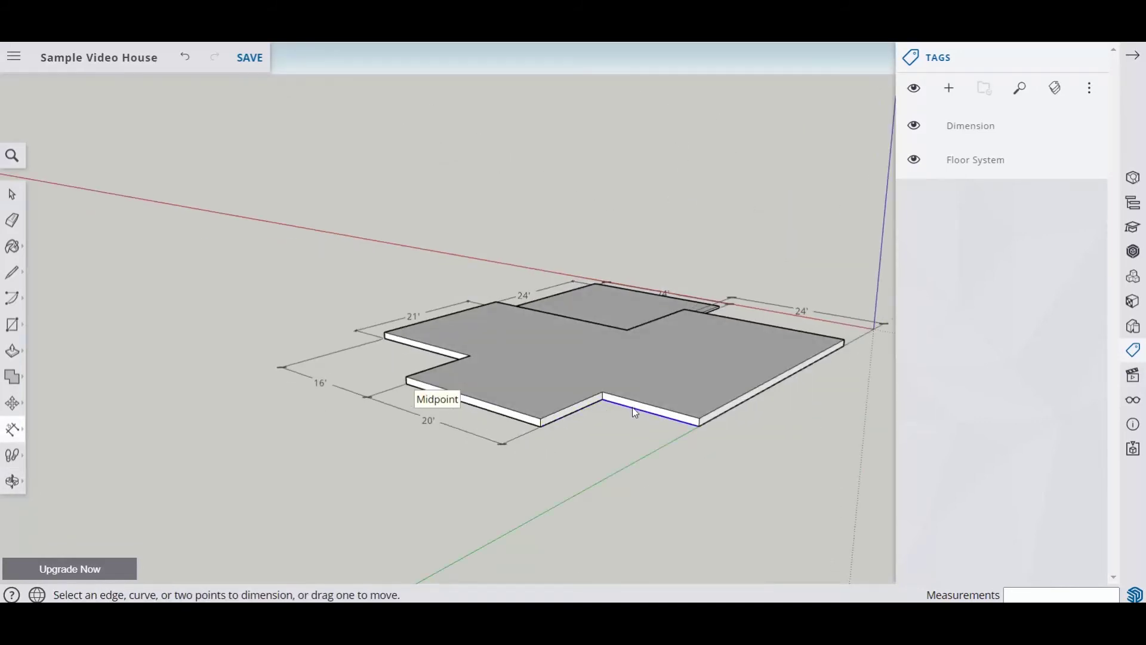
- Dimension the remaining front and side edges: 12', 10', 35' and 10'
click(633, 408)
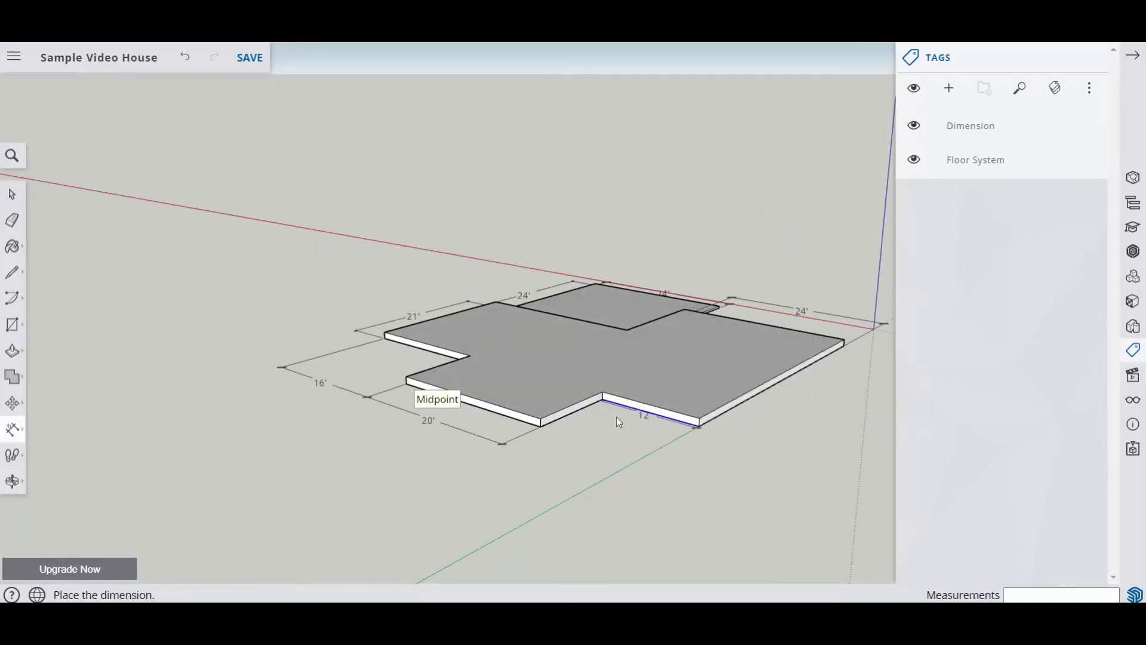
click(547, 462)
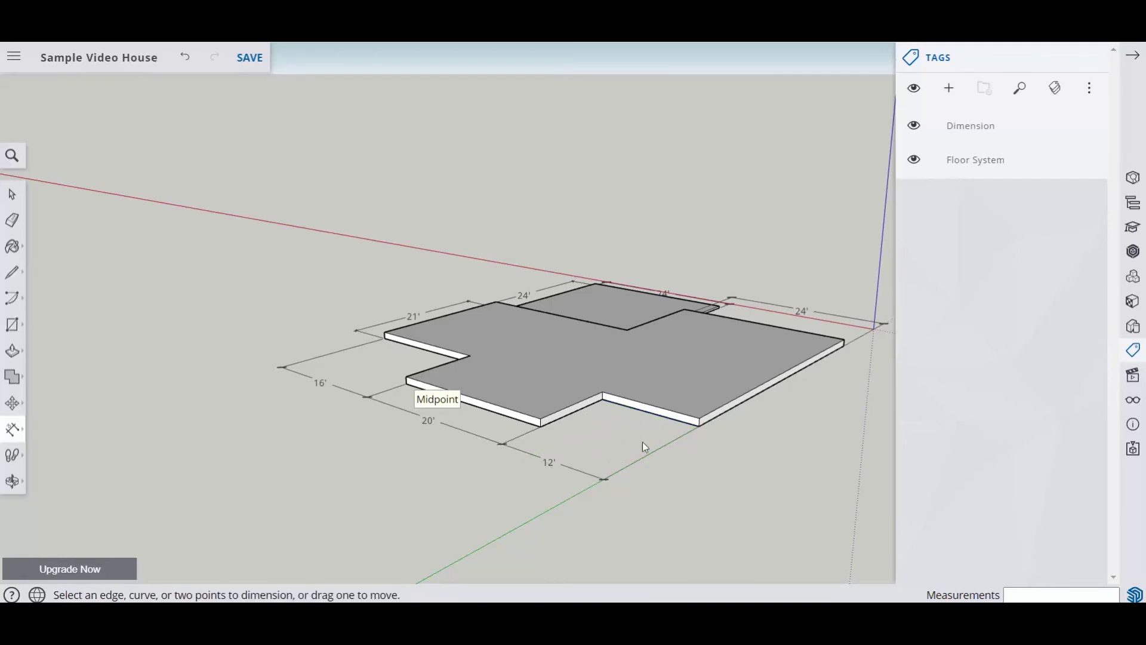
click(584, 412)
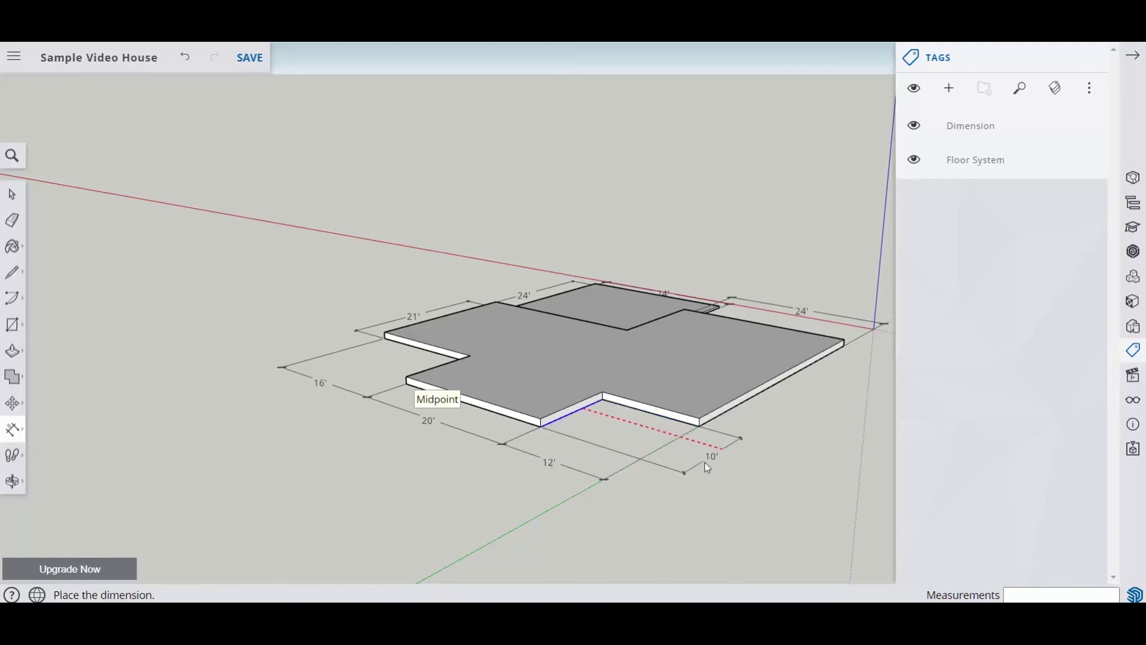
click(706, 463)
click(745, 402)
click(774, 425)
scroll(598, 422, down, 2)
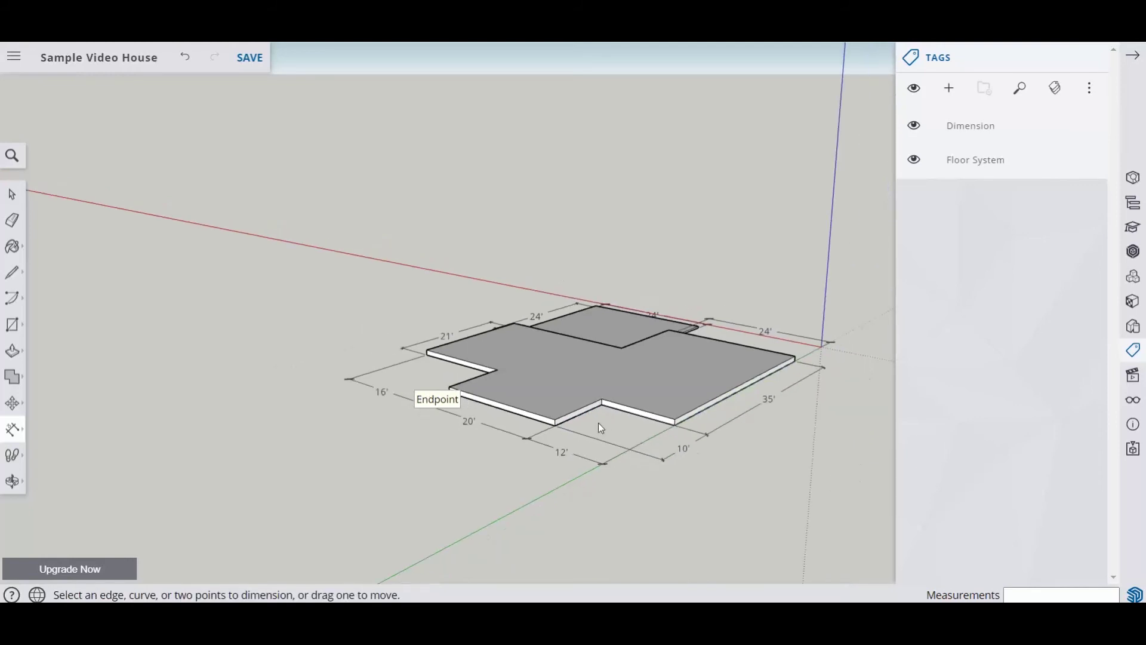
middle_drag(598, 423, 782, 481)
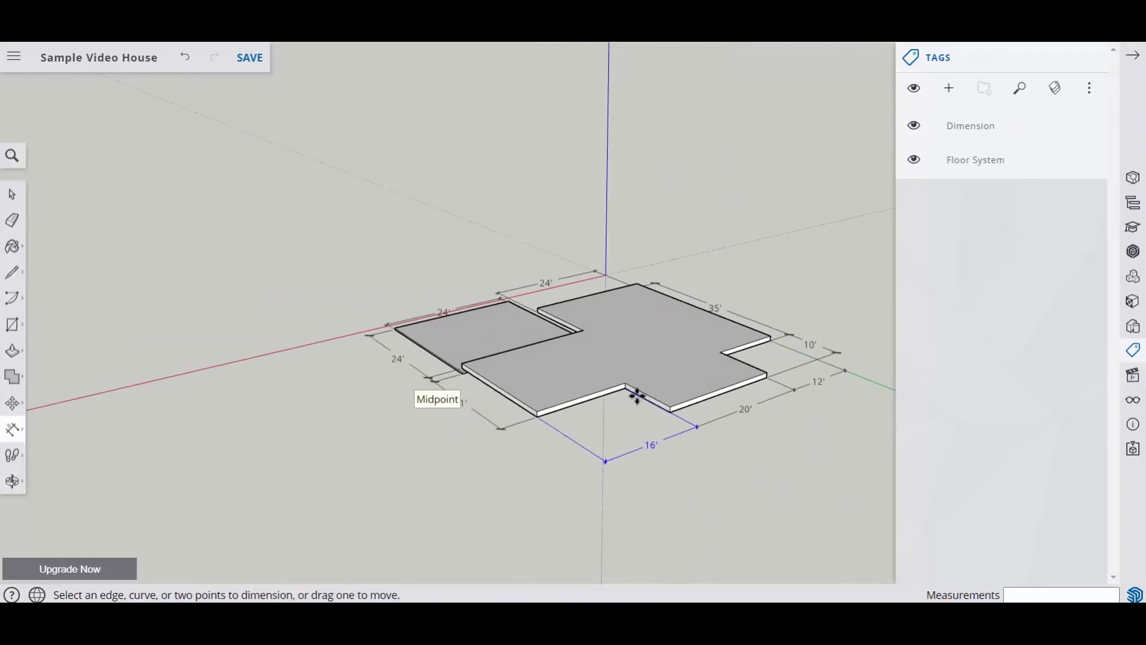
scroll(637, 396, up, 2)
scroll(637, 396, up, 2)
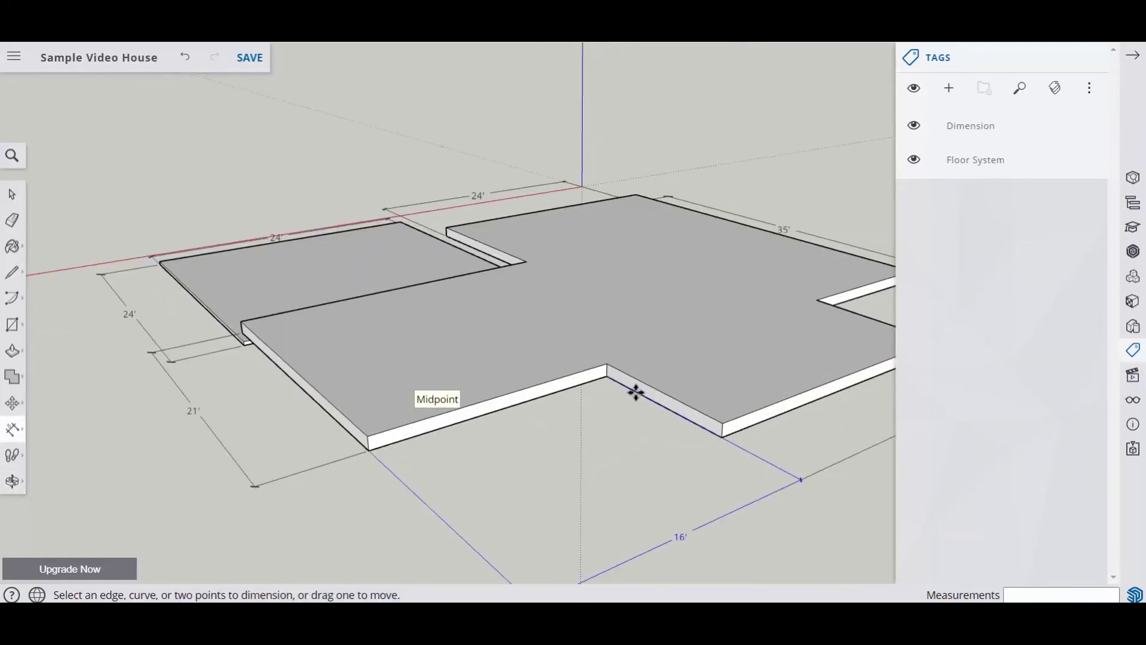
click(636, 391)
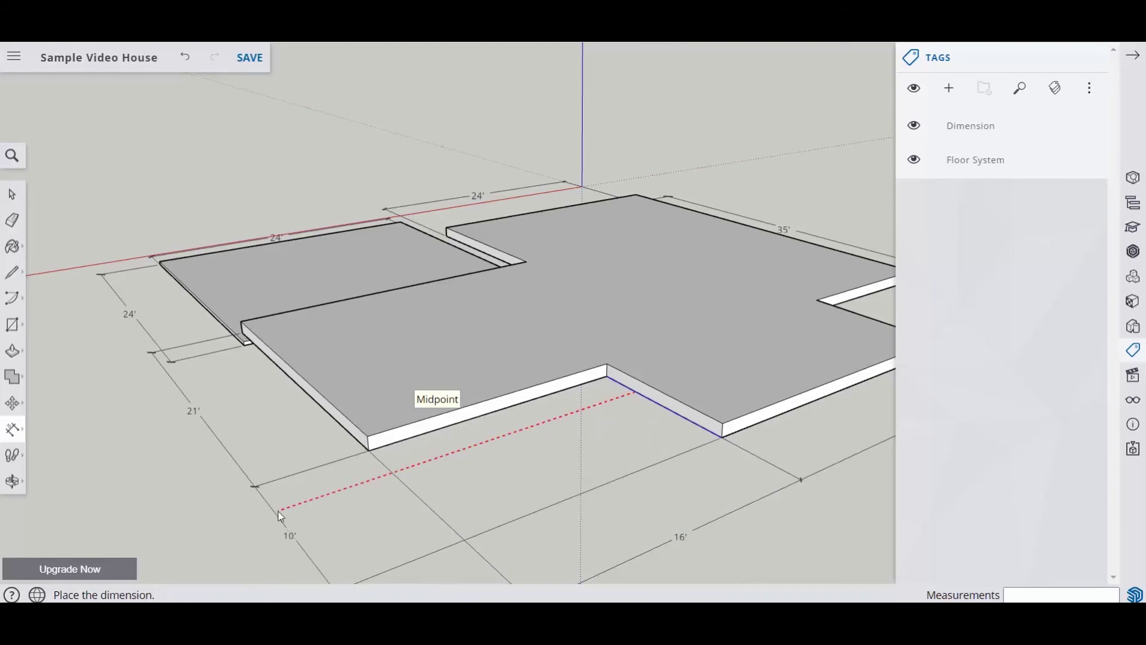
click(278, 511)
scroll(396, 470, down, 4)
middle_drag(556, 422, 673, 485)
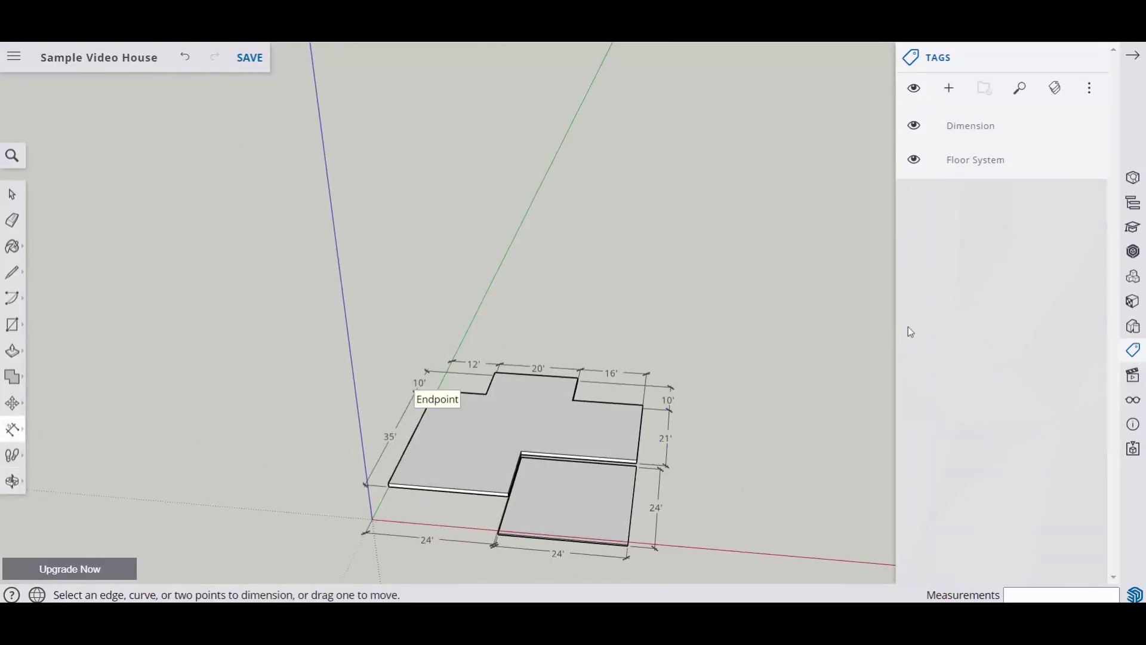
- Hide the Floor System tag, box-select every dimension, and assign them to the Dimension tag
middle_drag(652, 256, 652, 464)
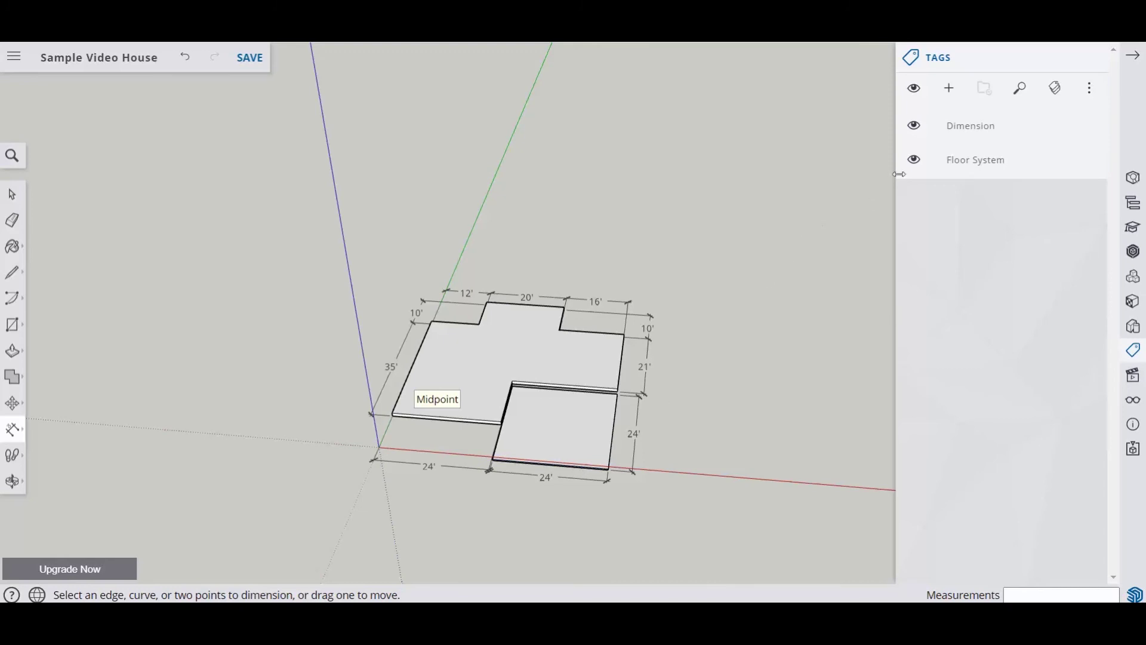
click(914, 160)
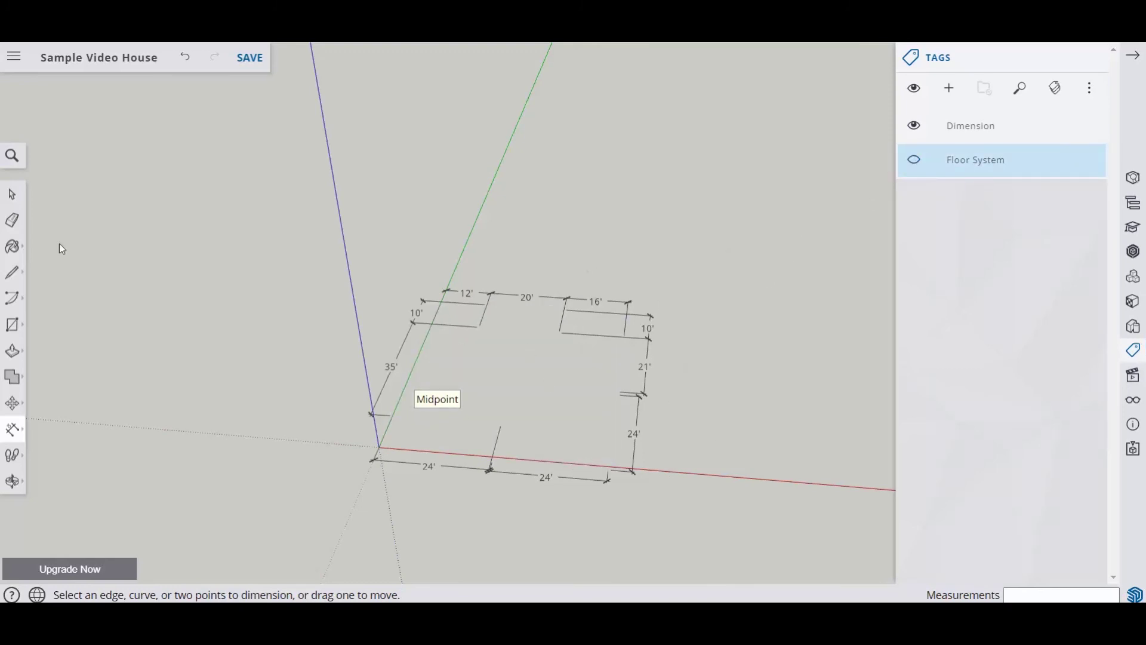
click(12, 194)
drag(719, 257, 351, 523)
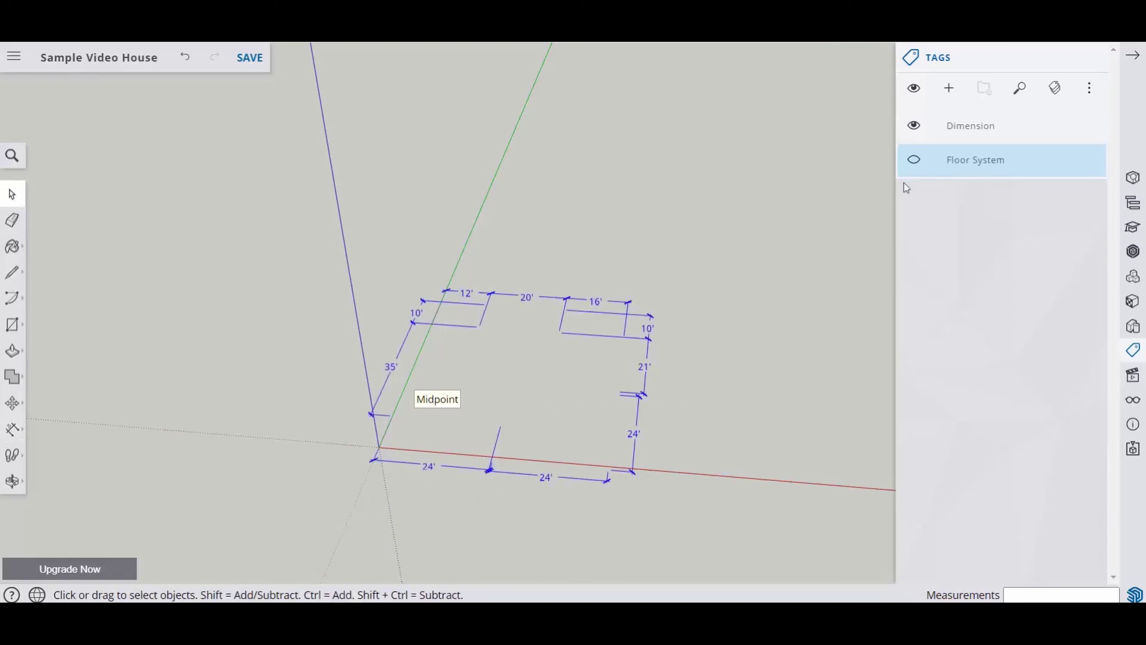
mouse_move(990, 128)
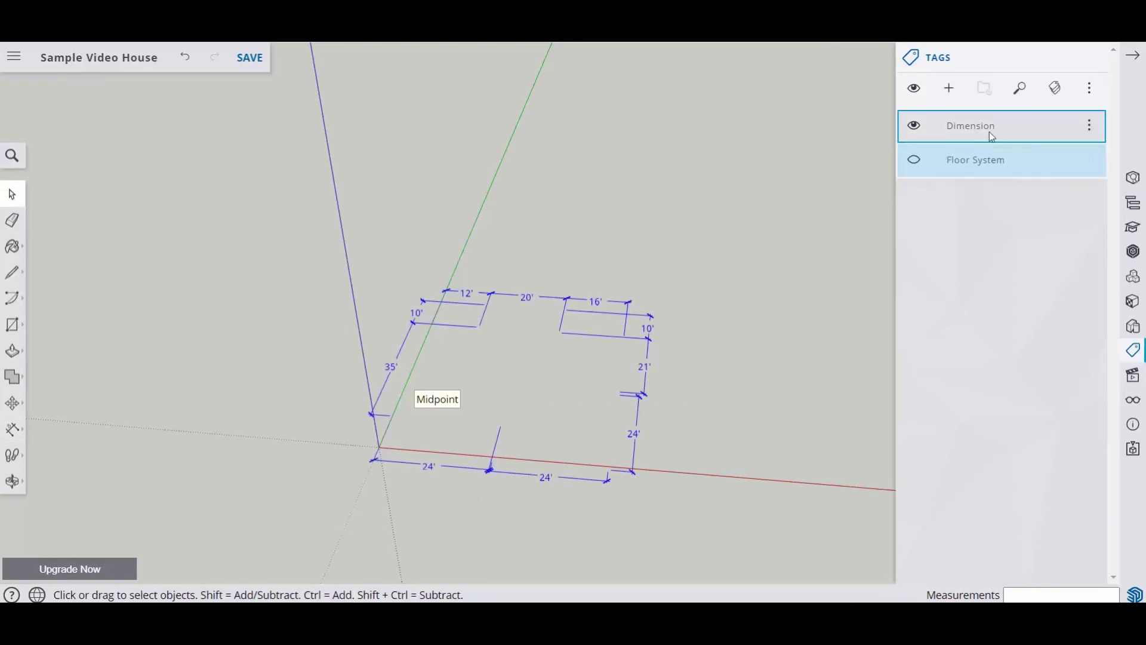
click(1092, 130)
click(998, 128)
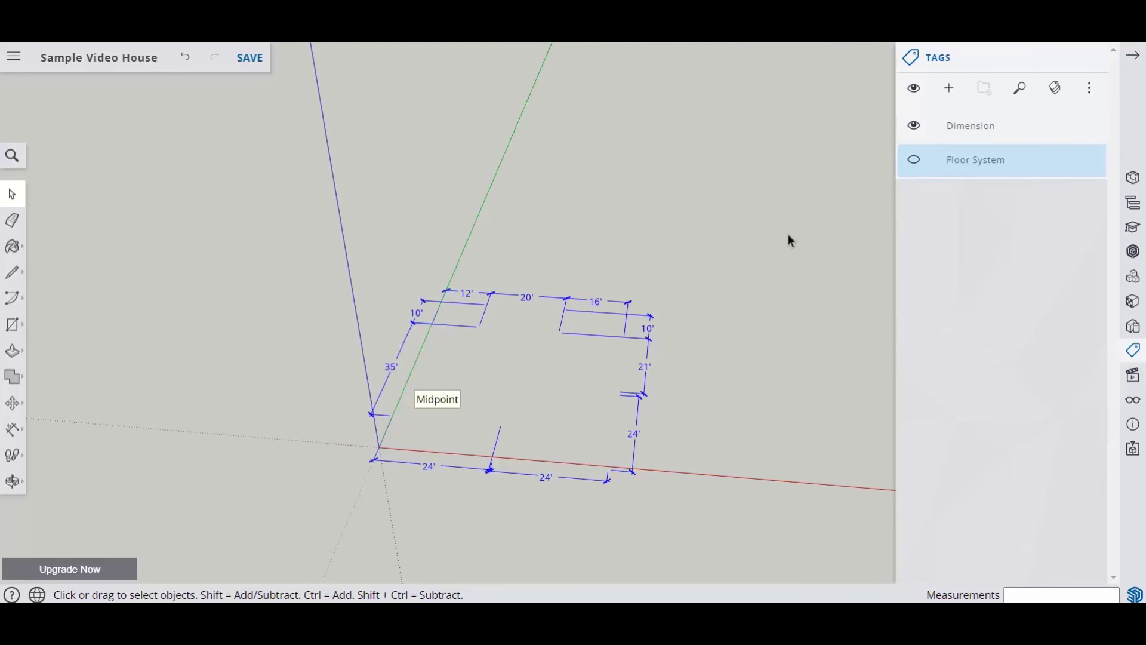
- Toggle the Dimension tag off and on to verify, then show the Floor System slab again
click(914, 127)
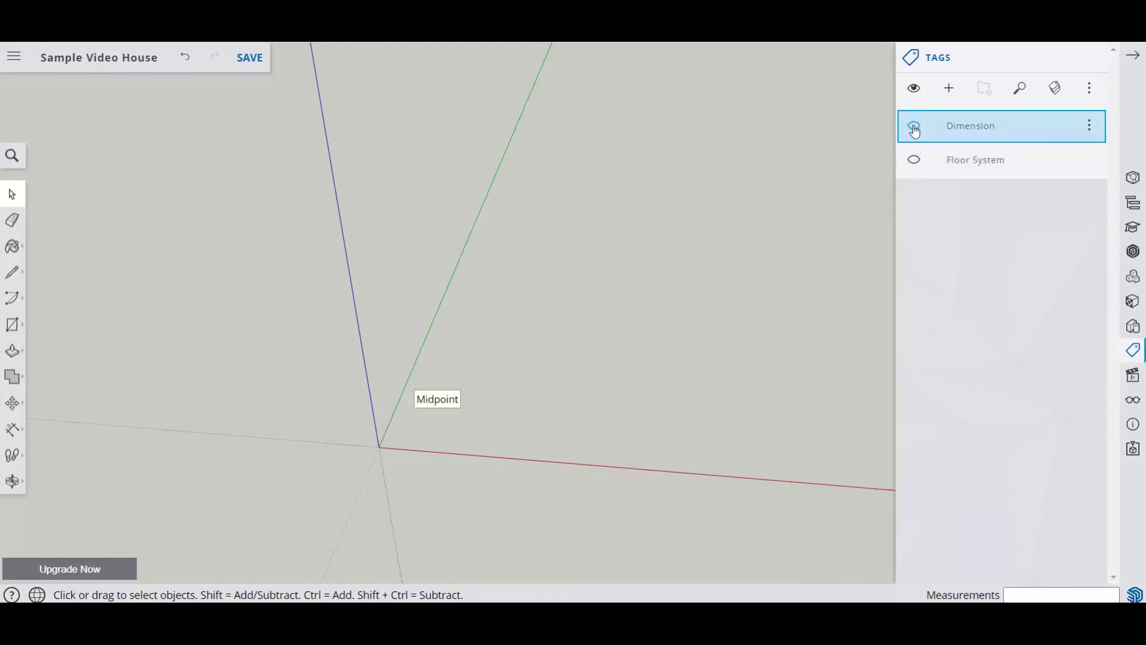
click(914, 127)
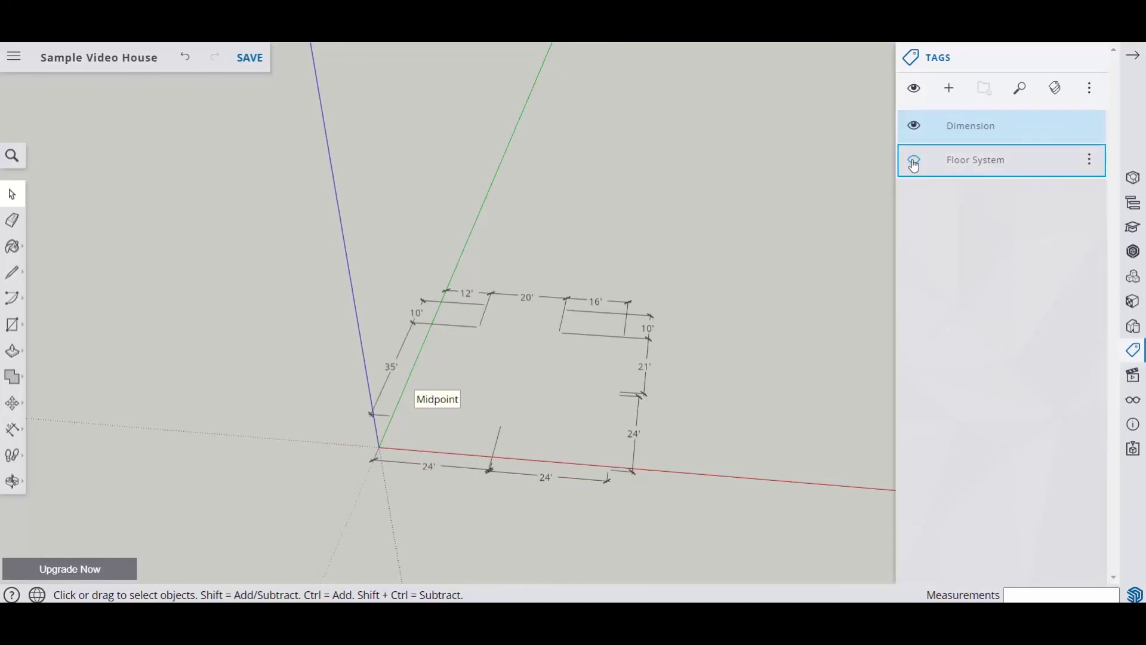
click(914, 160)
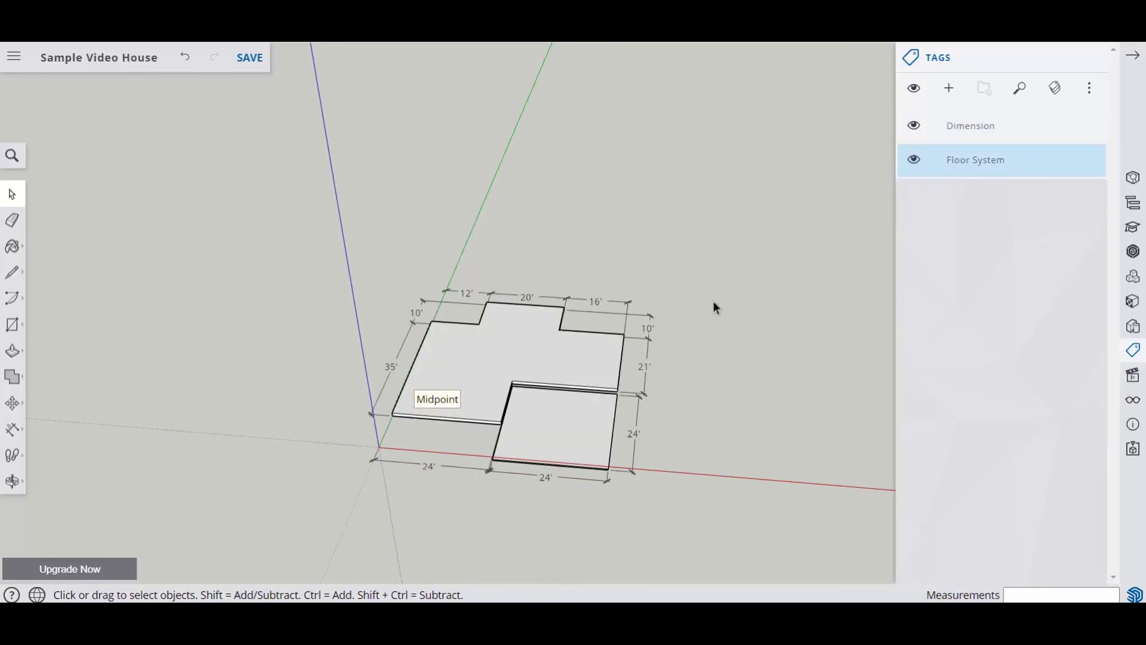
middle_drag(700, 297, 758, 336)
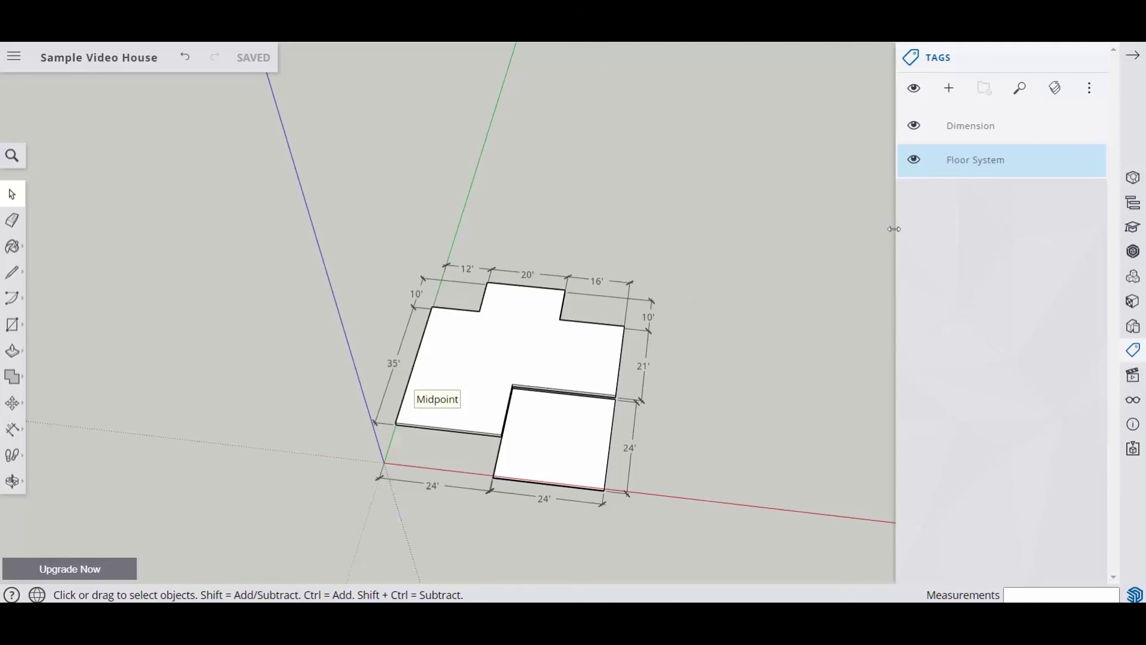
- With the Dimension tag hidden, combine the house and garage slab into a single group
click(914, 126)
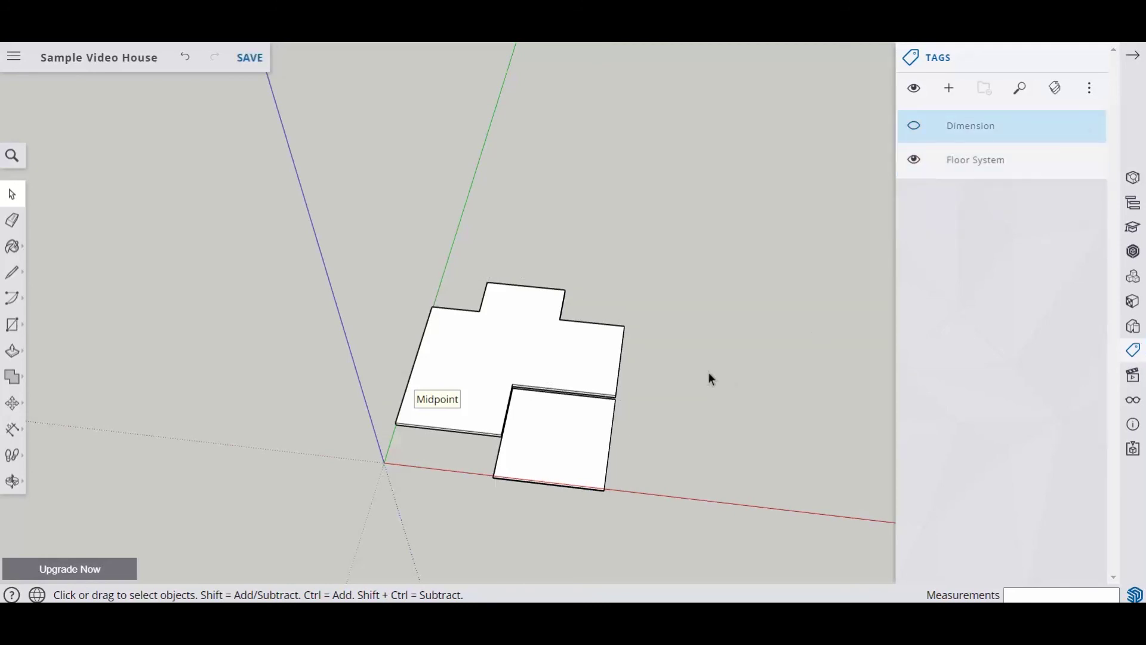
drag(692, 249, 344, 512)
right_click(501, 351)
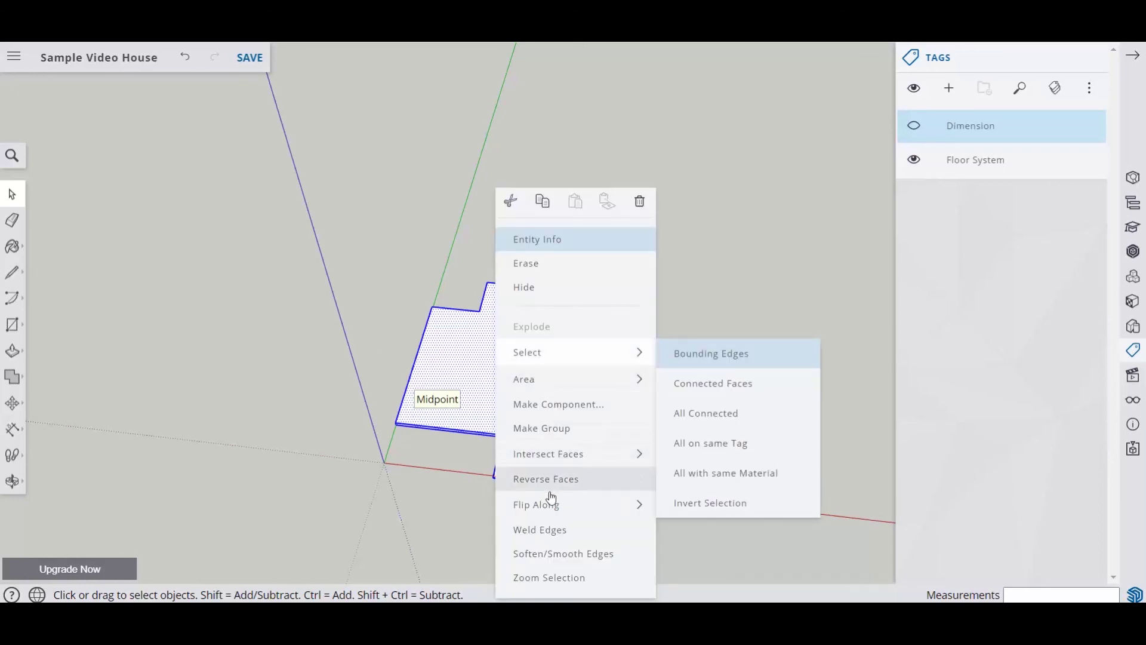
mouse_move(620, 352)
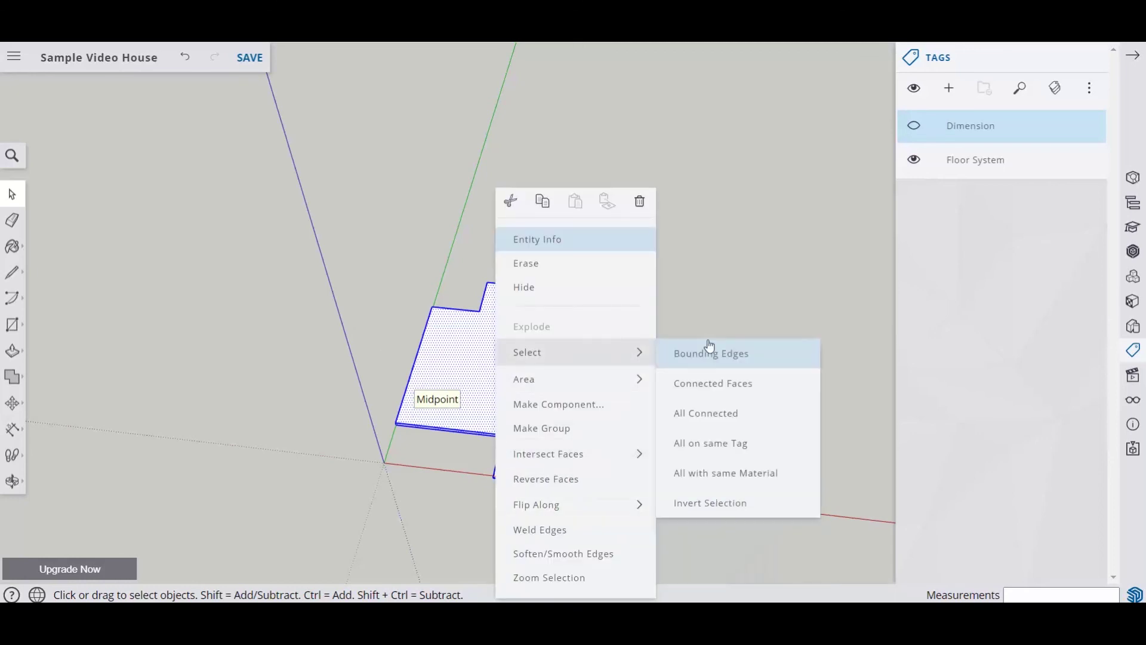
click(571, 430)
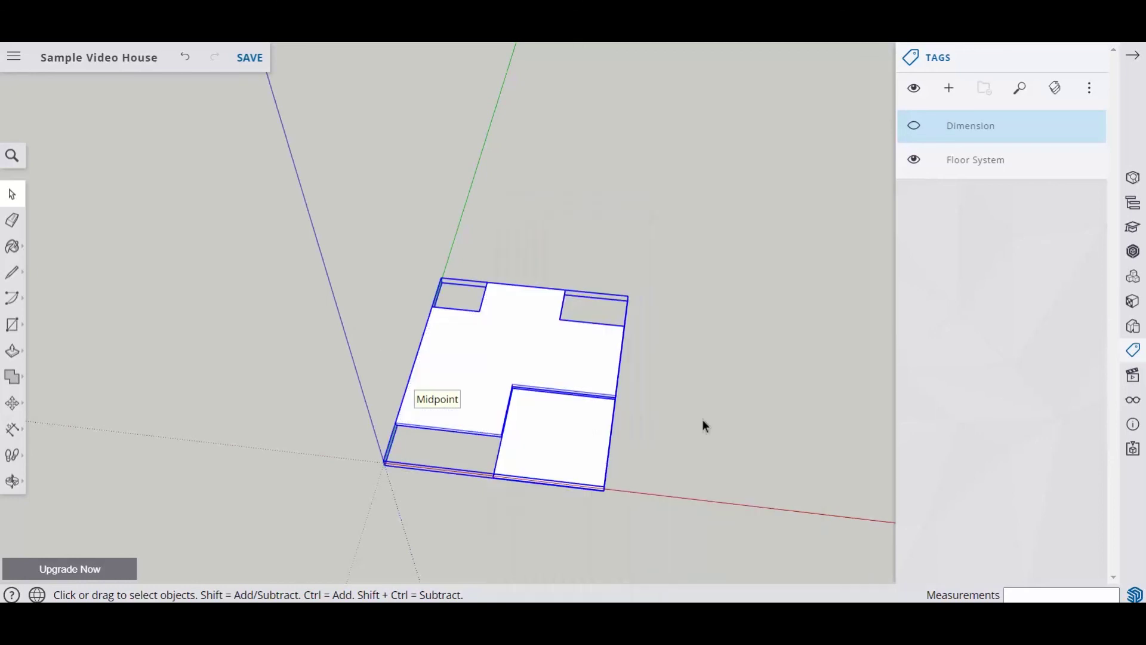
click(715, 246)
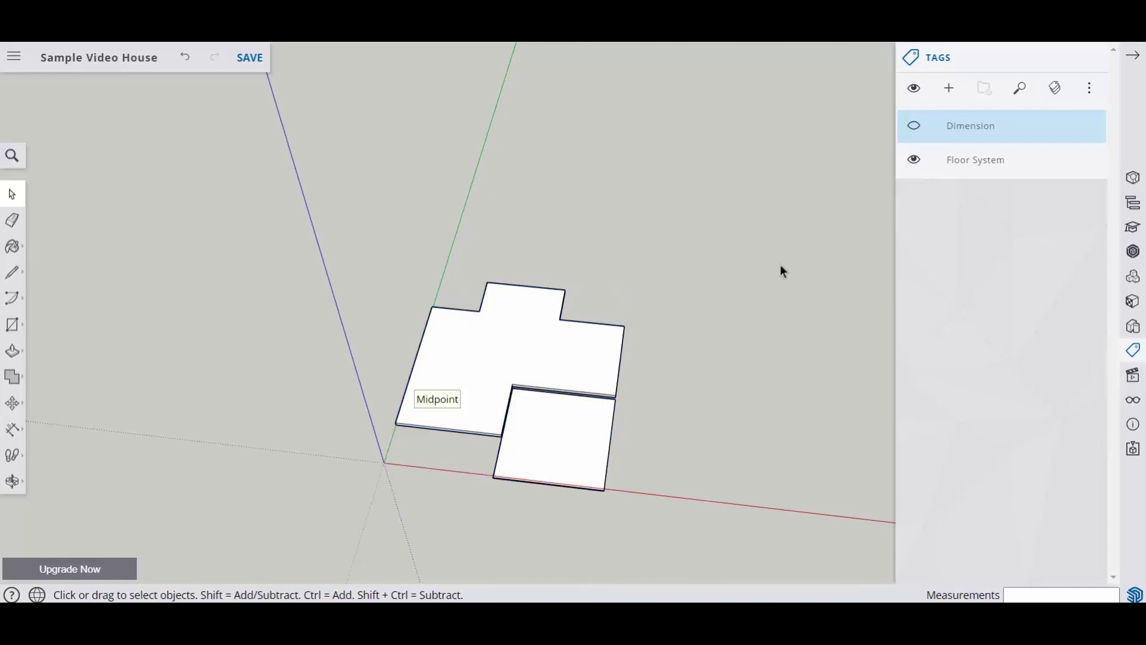
- Toggle the Floor System tag off and on to check the group, then show dimensions again
click(915, 161)
click(915, 162)
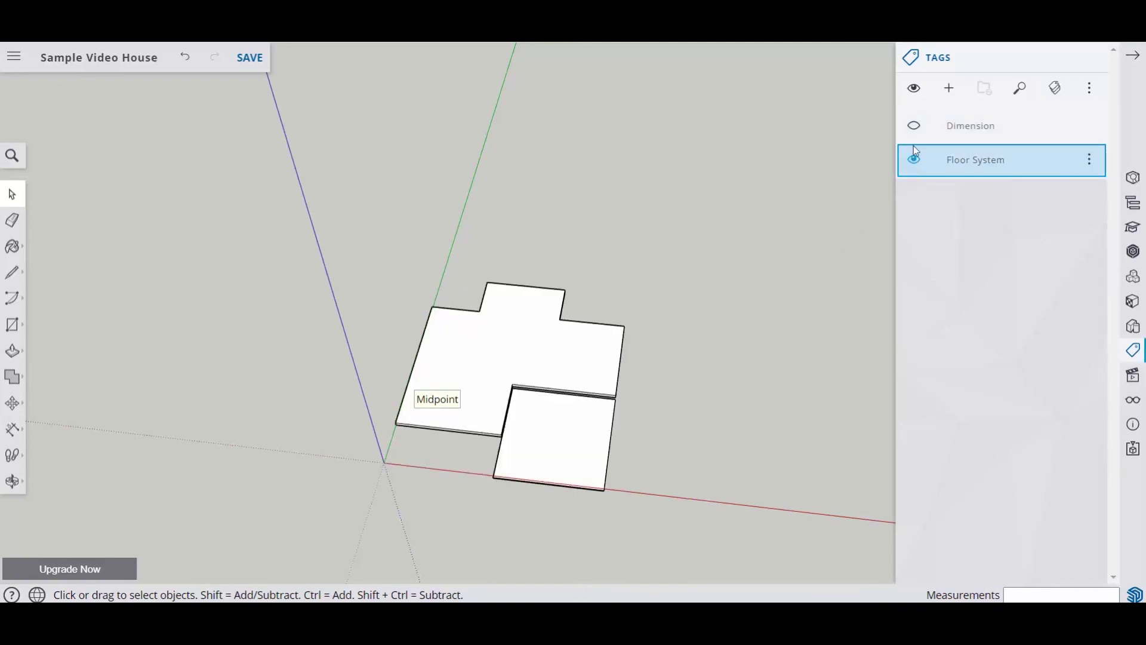
click(914, 126)
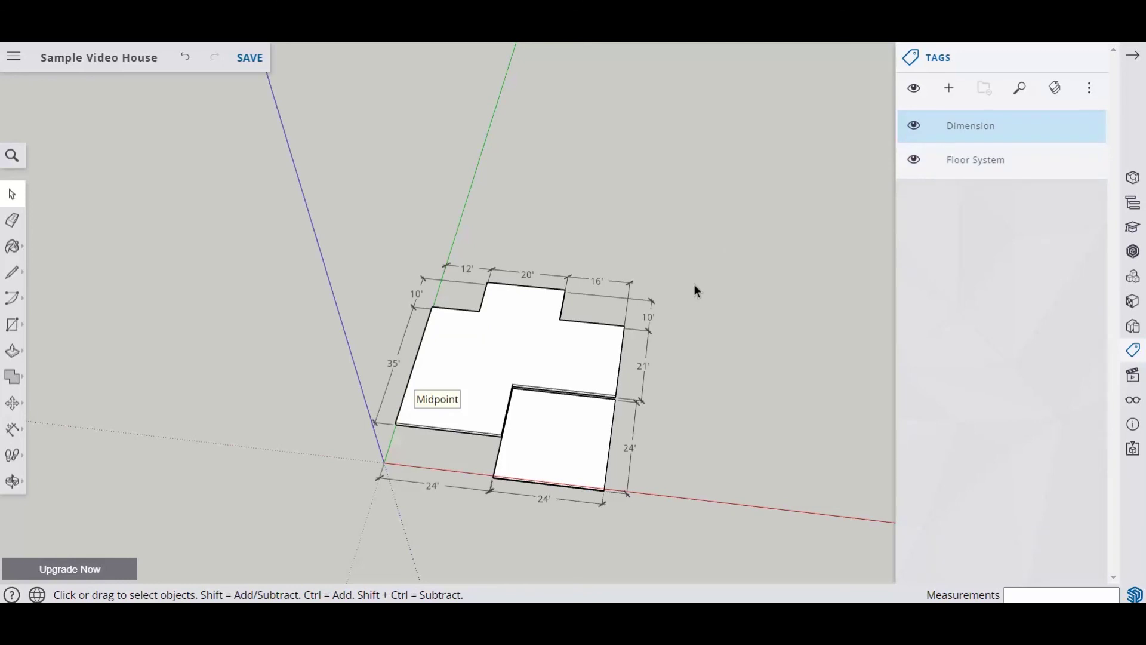